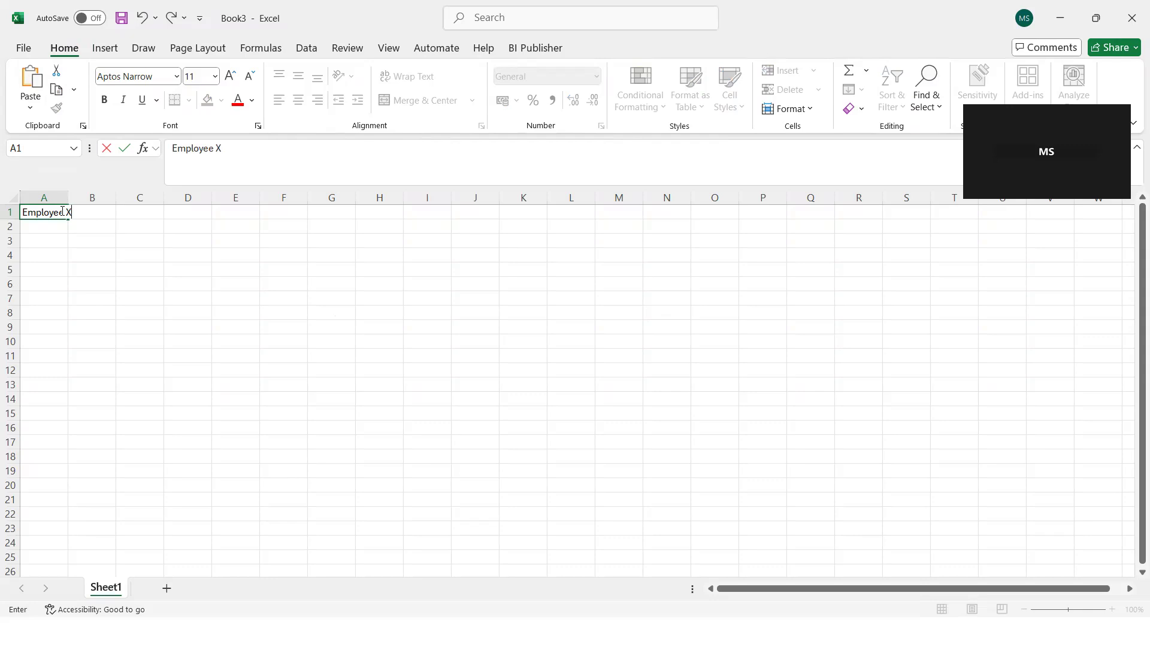
Widen column A so the Employee X heading fits and enter the heading Period in B1.
{"action": "left_click", "coordinate": [123, 259]}
{"action": "left_click_drag", "start_coordinate": [71, 200], "coordinate": [112, 198]}
{"action": "left_click", "coordinate": [144, 213]}
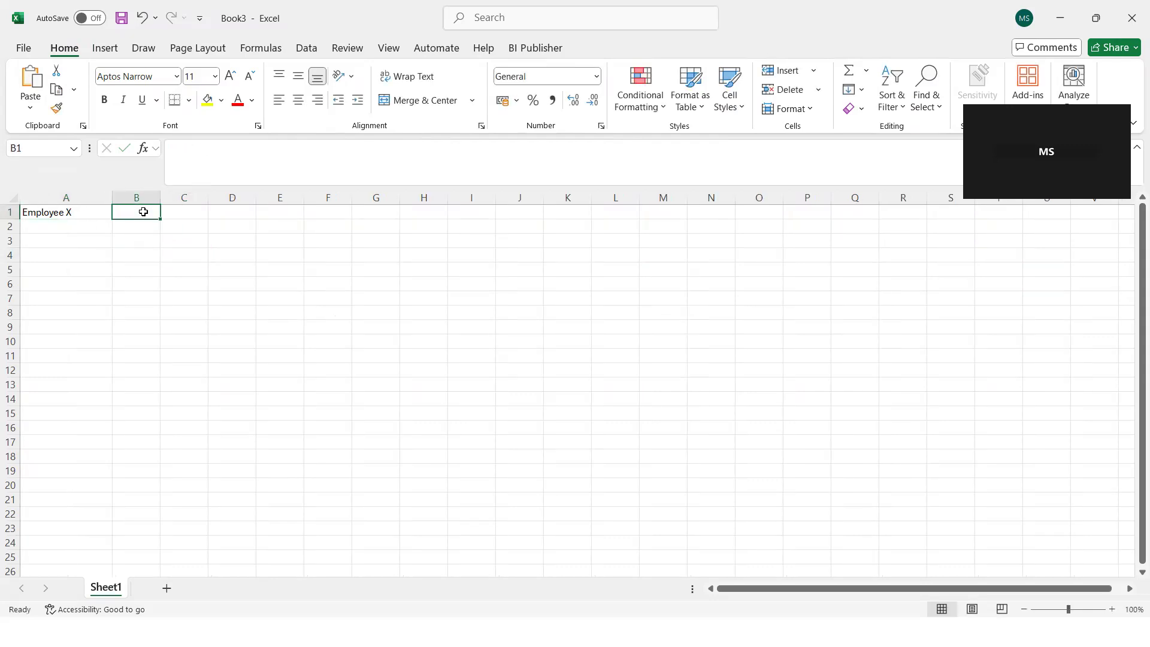
{"action": "type", "text": "Period"}
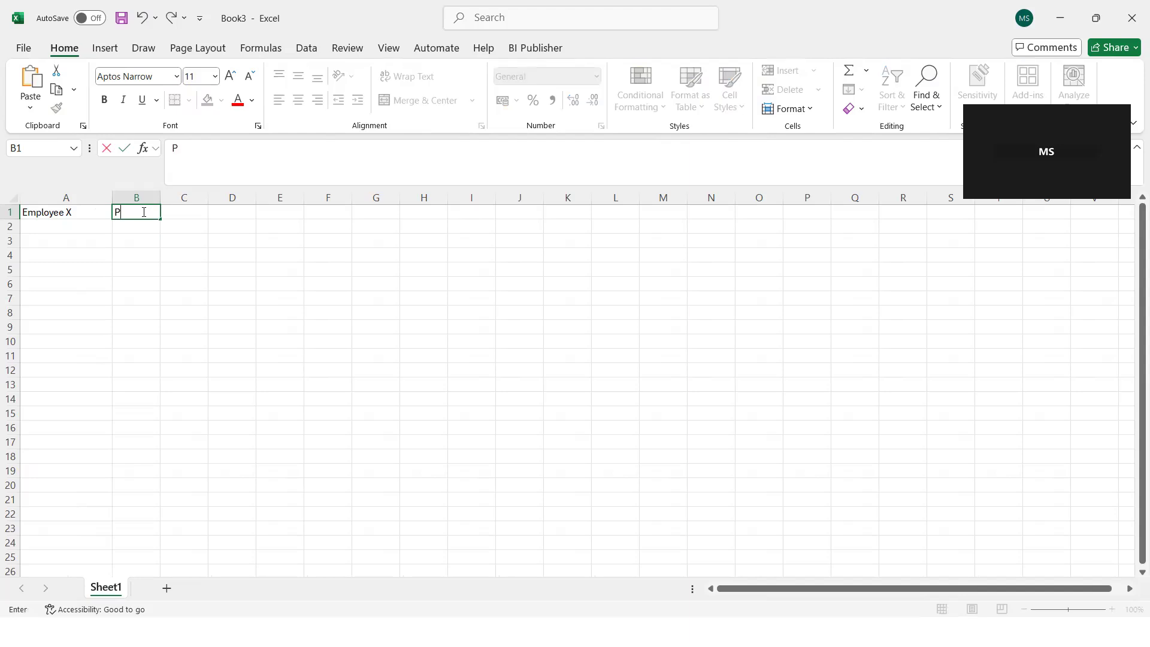
Enter First Hire in A2 with the period 2000-2015 in B2.
{"action": "left_click", "coordinate": [76, 223]}
{"action": "type", "text": "First Hire"}
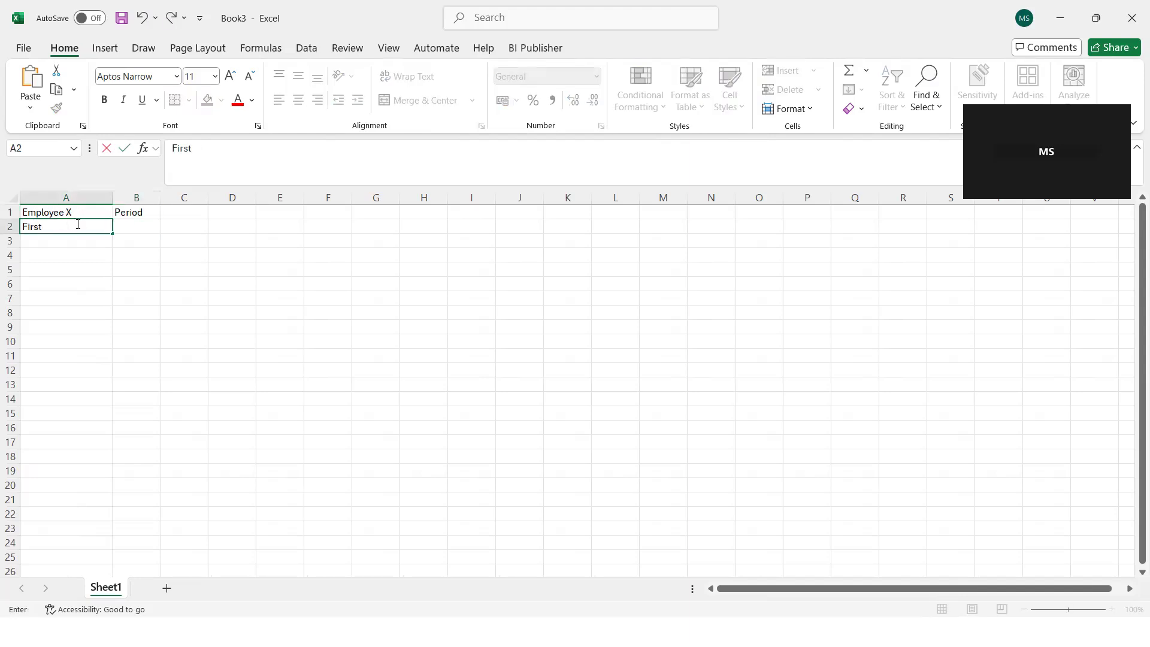
{"action": "left_click", "coordinate": [128, 228]}
{"action": "type", "text": "2000"}
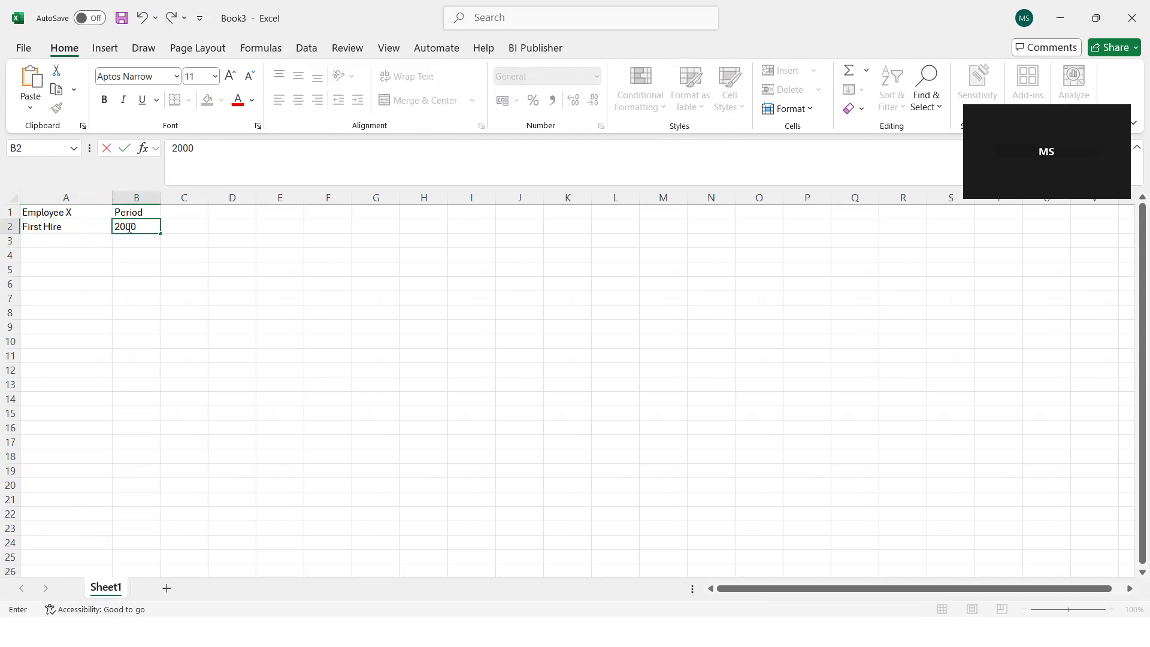
{"action": "type", "text": "-2015"}
Enter Second rehire in A3 and start its period in B3 with 201.
{"action": "left_click", "coordinate": [79, 243]}
{"action": "type", "text": "Second hire"}
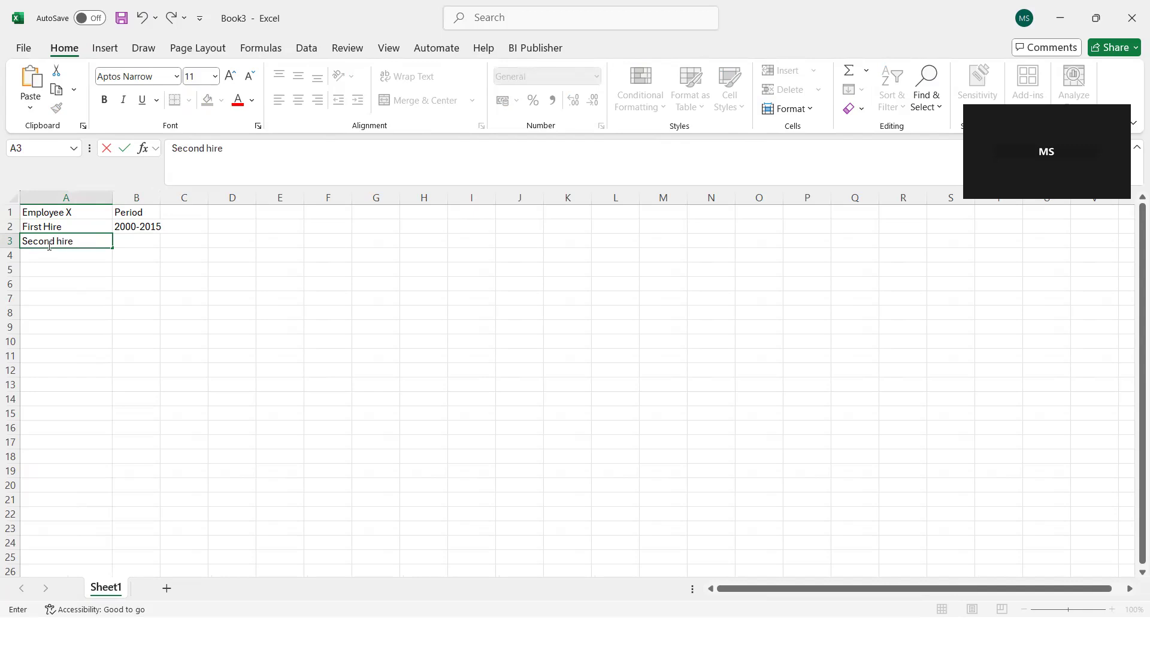
{"action": "left_click", "coordinate": [57, 242]}
{"action": "type", "text": "re"}
{"action": "left_click", "coordinate": [145, 241]}
{"action": "type", "text": "201"}
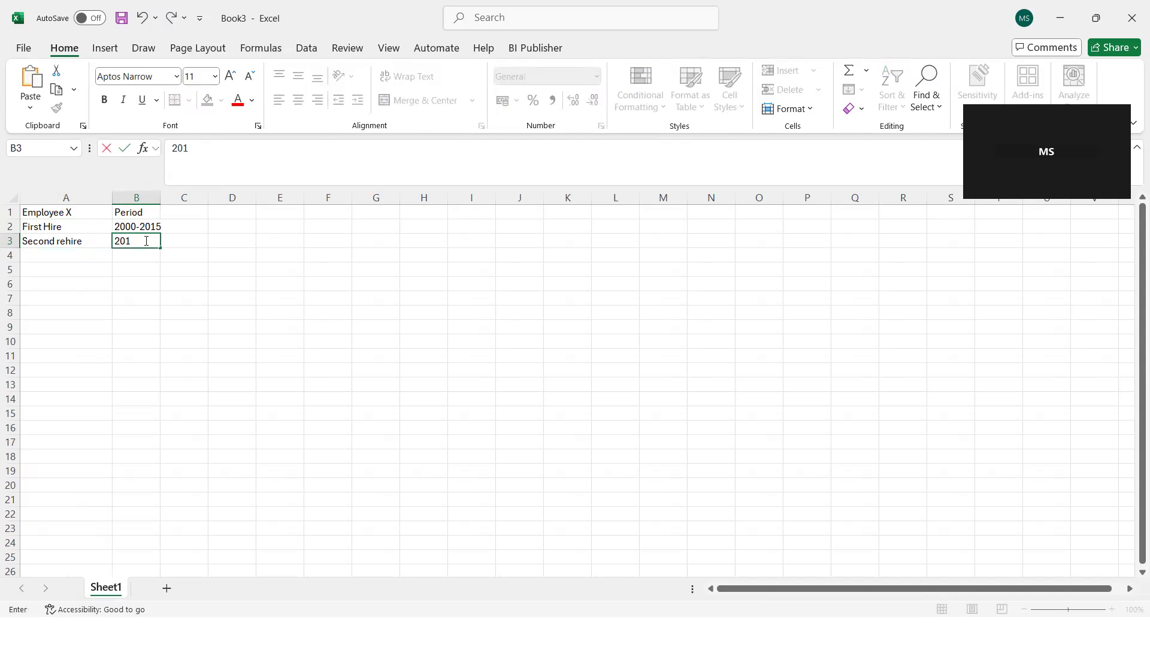
Change the First Hire period in B2 to 2000-2007.
{"action": "left_click", "coordinate": [154, 226]}
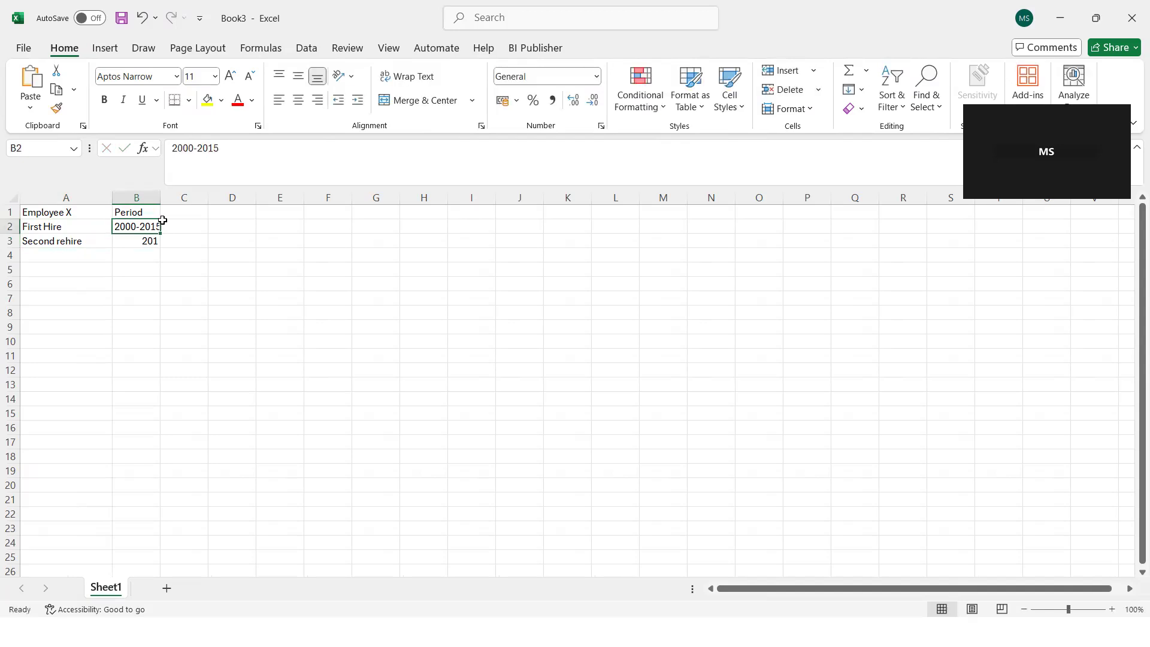
{"action": "left_click", "coordinate": [224, 150]}
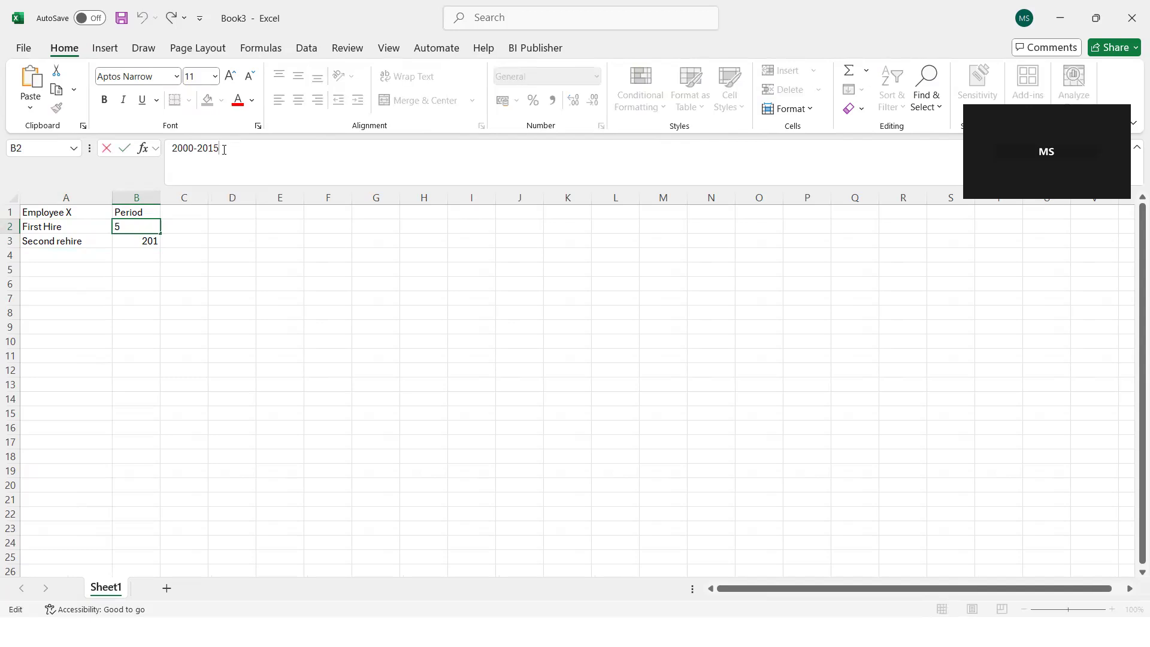
{"action": "mouse_move", "coordinate": [223, 149]}
{"action": "left_mouse_down"}
{"action": "mouse_move", "coordinate": [202, 149]}
{"action": "mouse_move", "coordinate": [212, 150]}
{"action": "left_mouse_up"}
{"action": "type", "text": "07"}
{"action": "left_click", "coordinate": [165, 258]}
Complete the Second rehire period in B3 as 2010-2015.
{"action": "left_click", "coordinate": [140, 241]}
{"action": "left_click", "coordinate": [195, 152]}
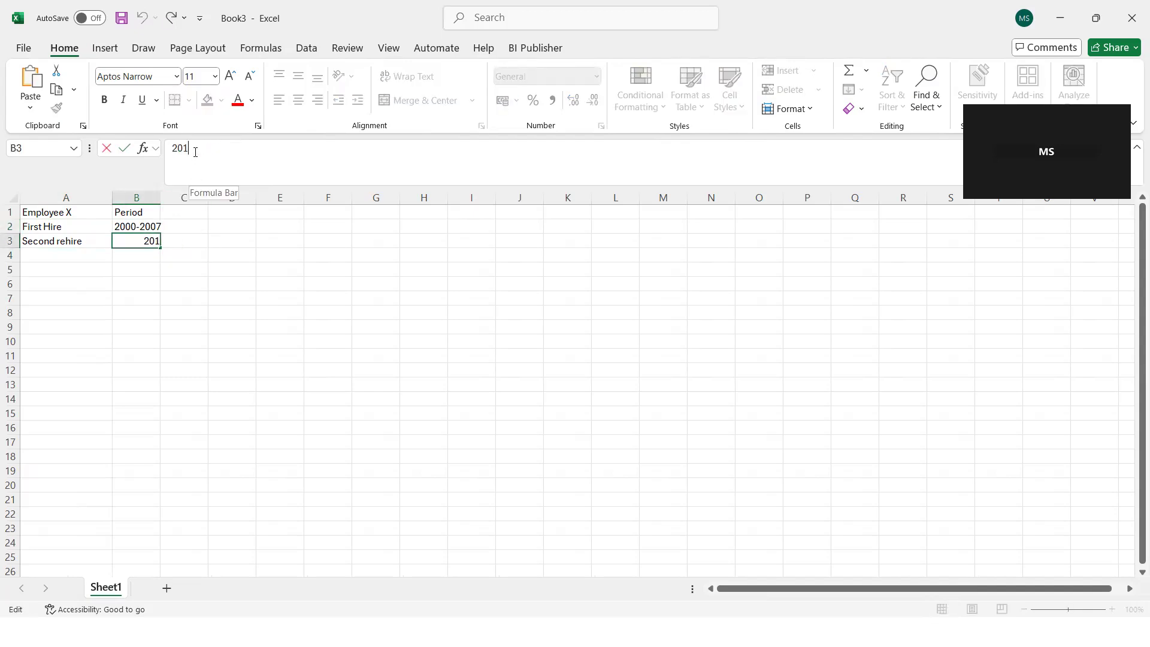
{"action": "type", "text": "0"}
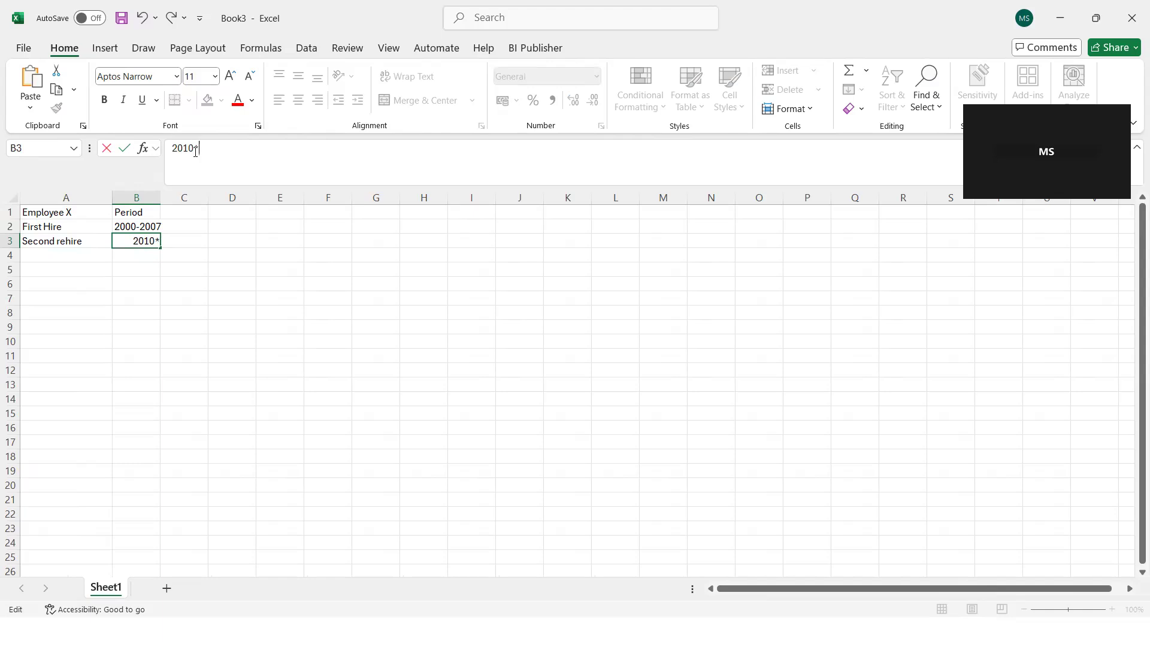
{"action": "type", "text": "-2015"}
Enter Third rehire in A4 with the period 2015-2020 in B4.
{"action": "left_click", "coordinate": [54, 254]}
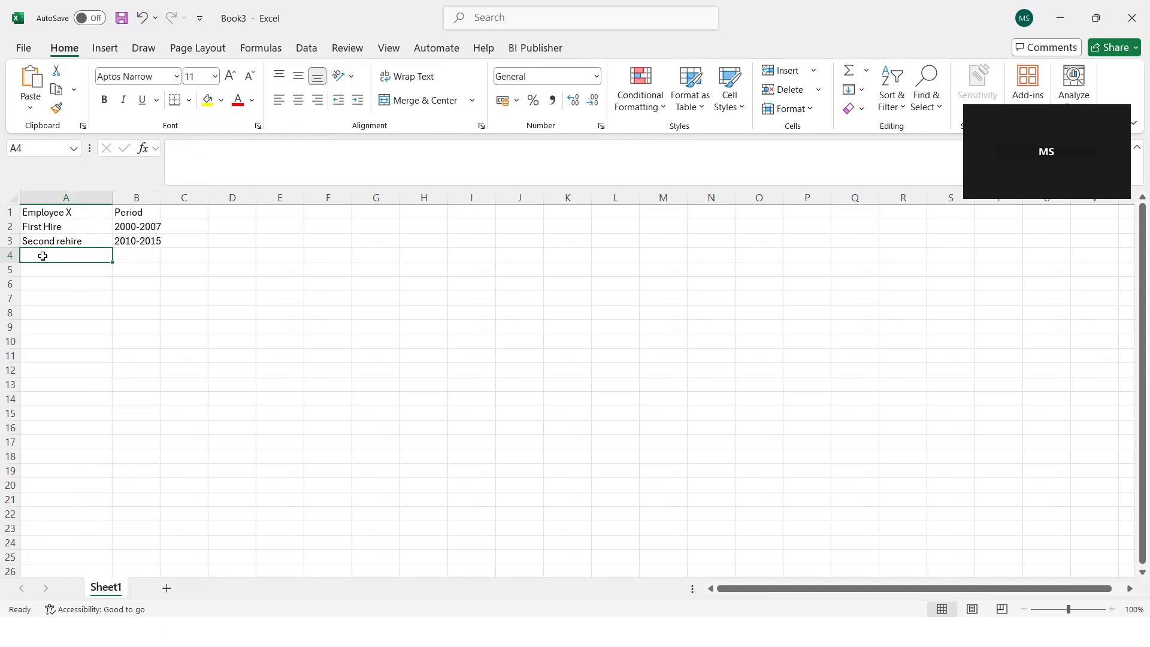
{"action": "type", "text": "Third rehire"}
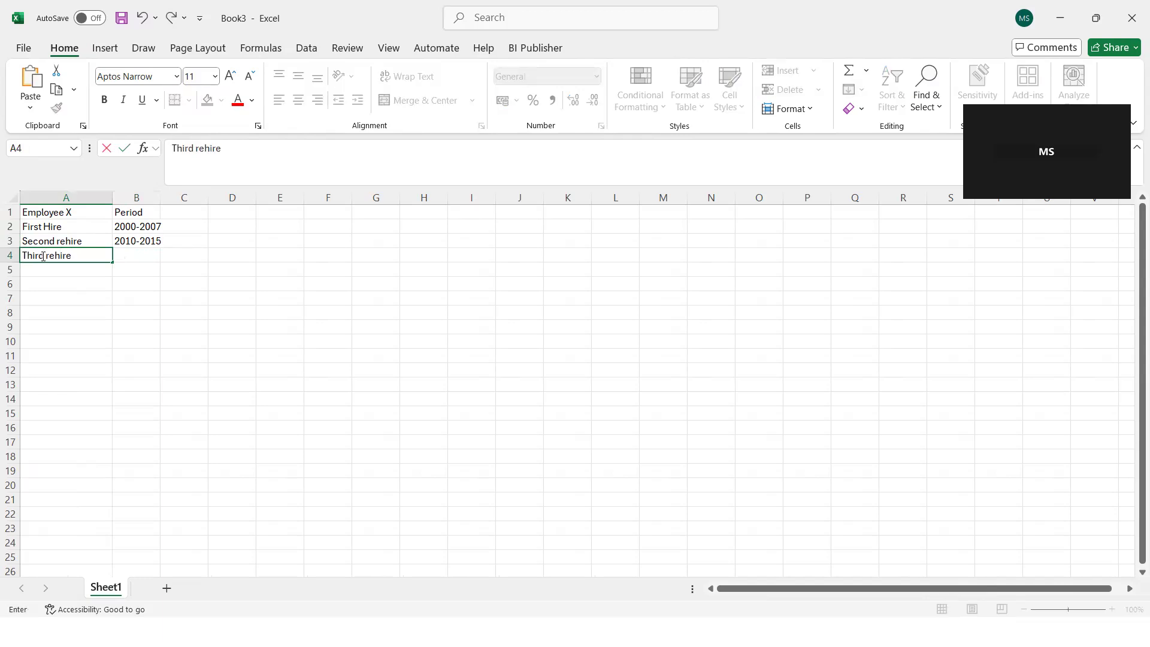
{"action": "left_click", "coordinate": [124, 255]}
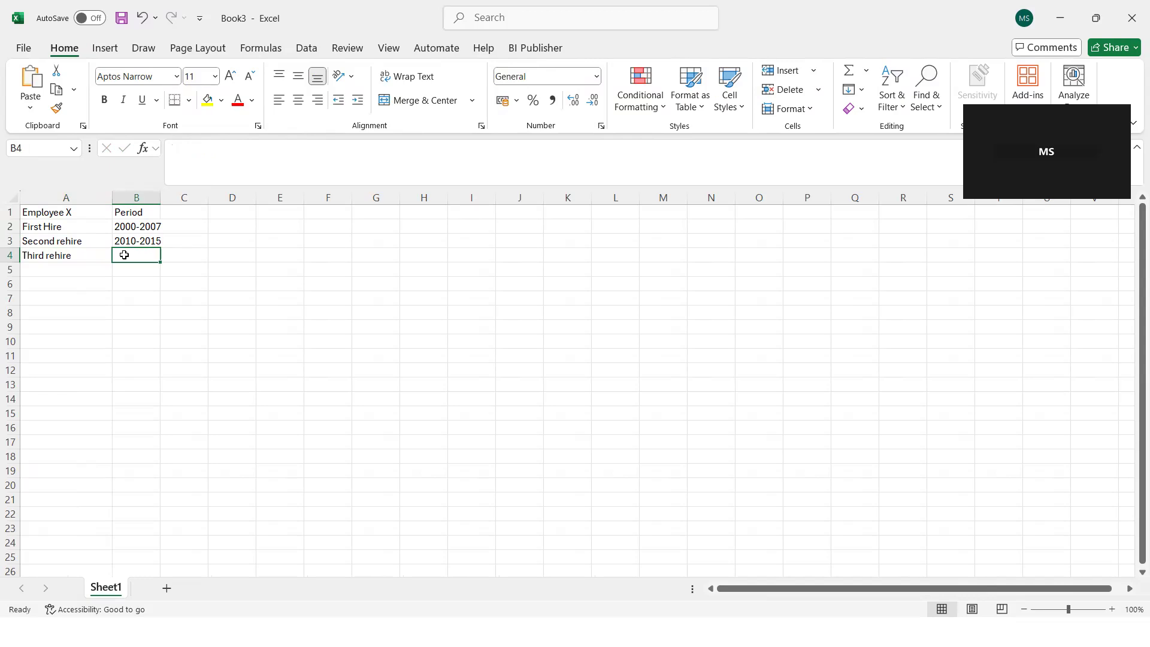
{"action": "type", "text": "2015"}
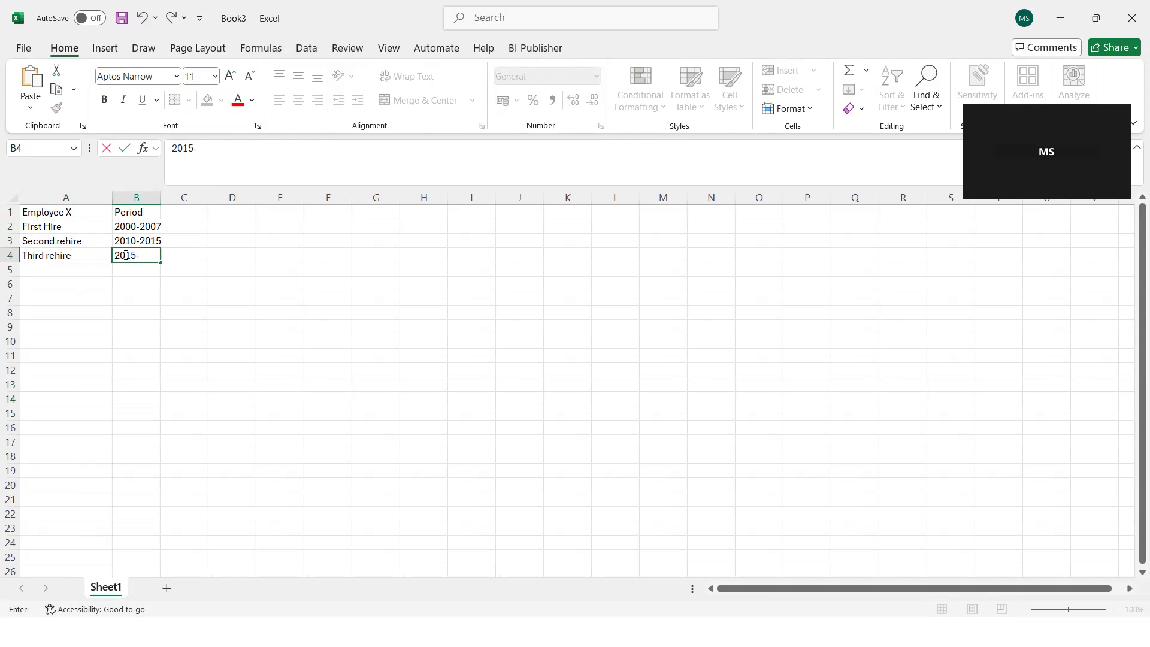
{"action": "type", "text": "-2020"}
Enter Fourth rehire in A5 with the period 2023-Active in B5.
{"action": "left_click", "coordinate": [65, 267]}
{"action": "type", "text": "Fourth re"}
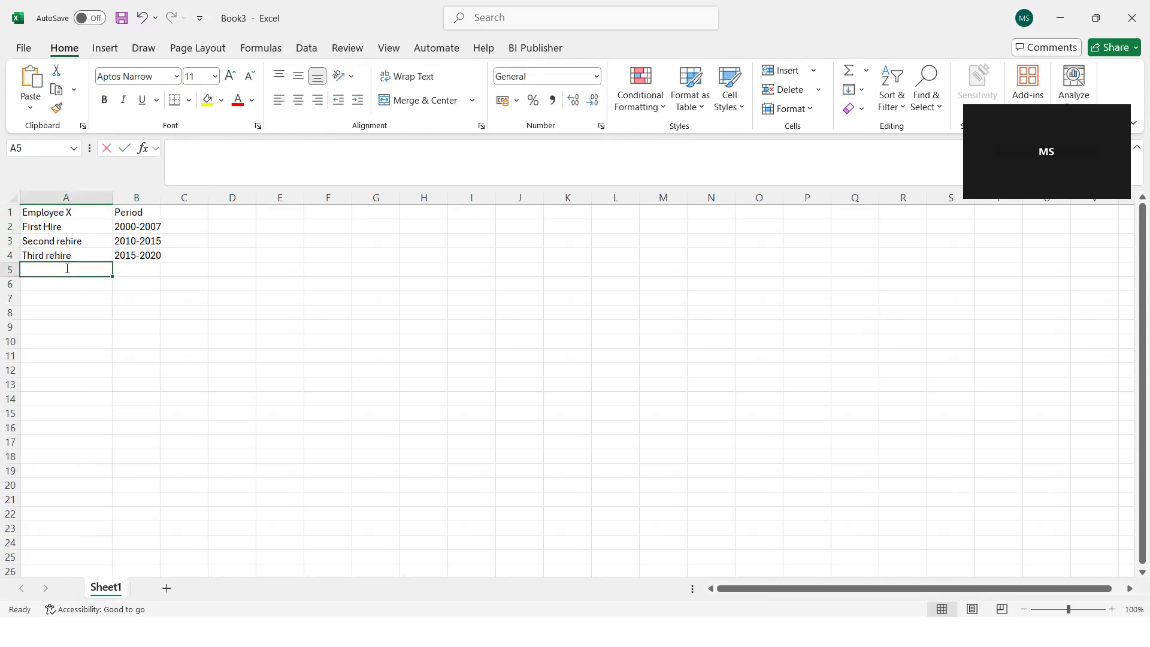
{"action": "type", "text": "hire"}
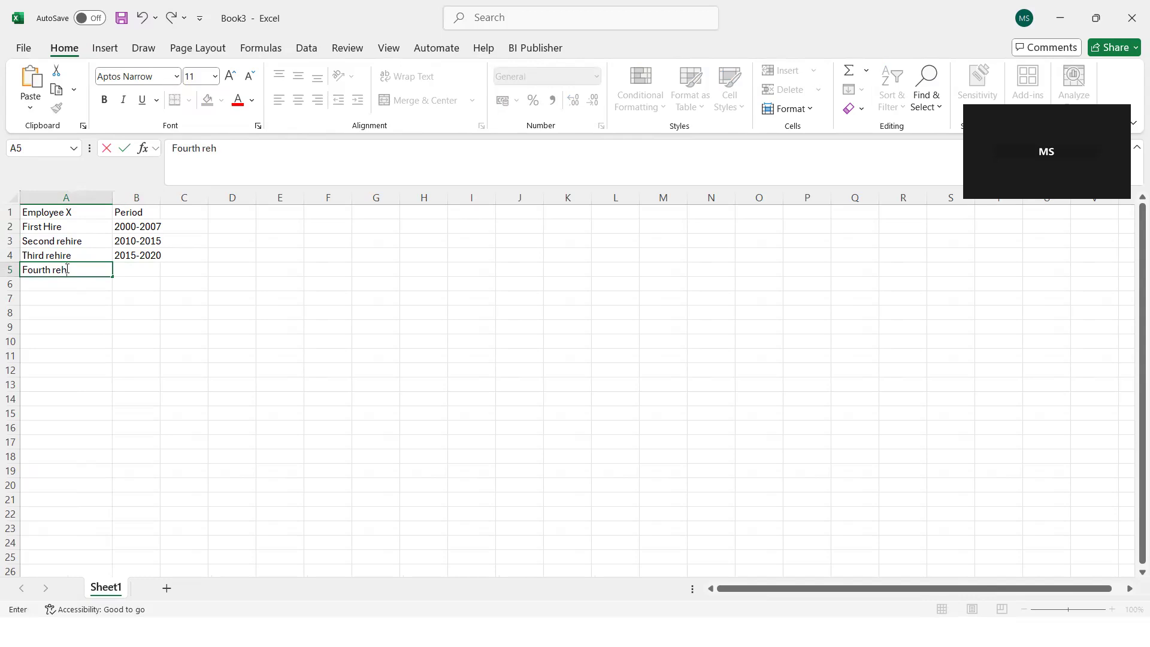
{"action": "left_click", "coordinate": [123, 271]}
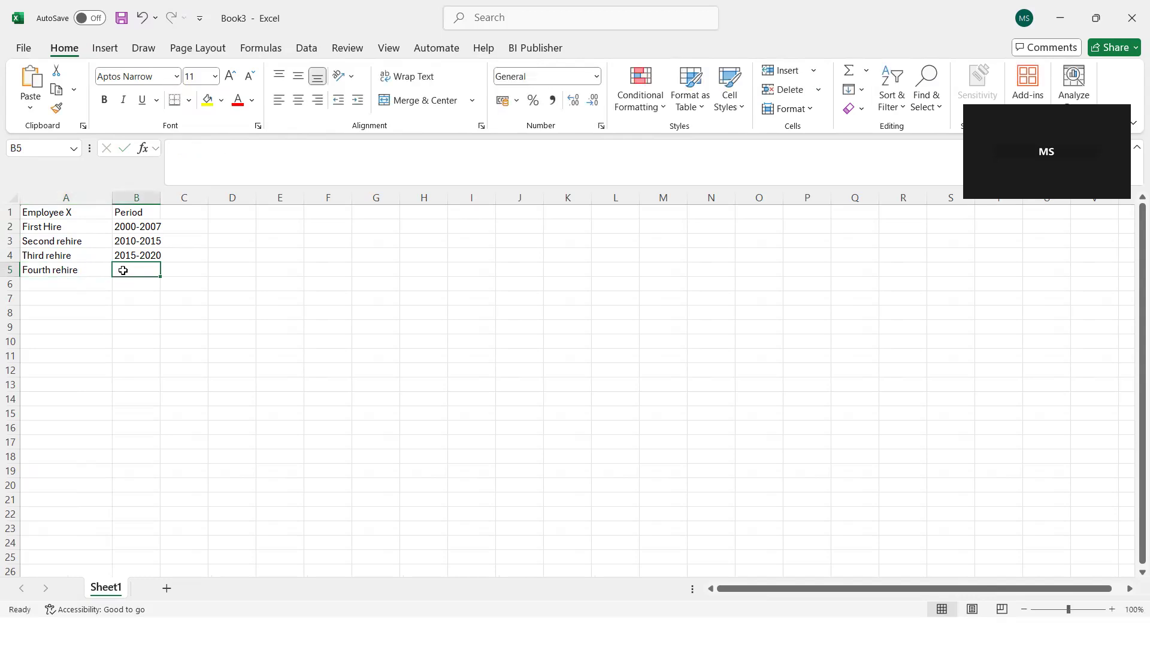
{"action": "type", "text": "2023"}
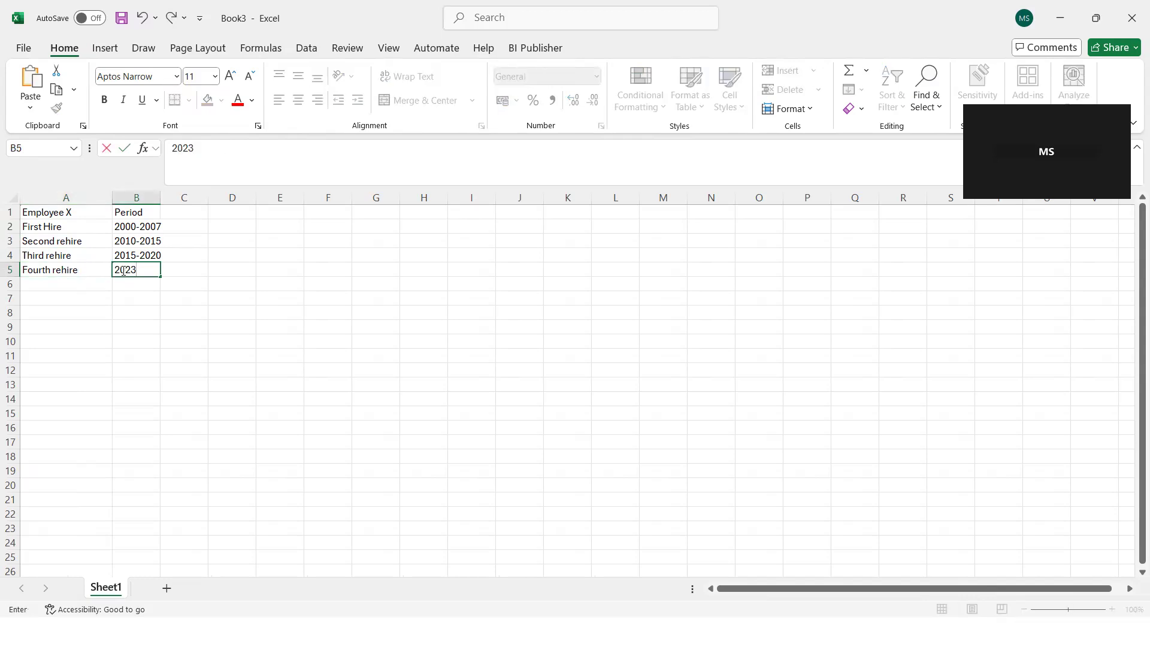
{"action": "type", "text": "-Active"}
{"action": "left_click", "coordinate": [243, 335]}
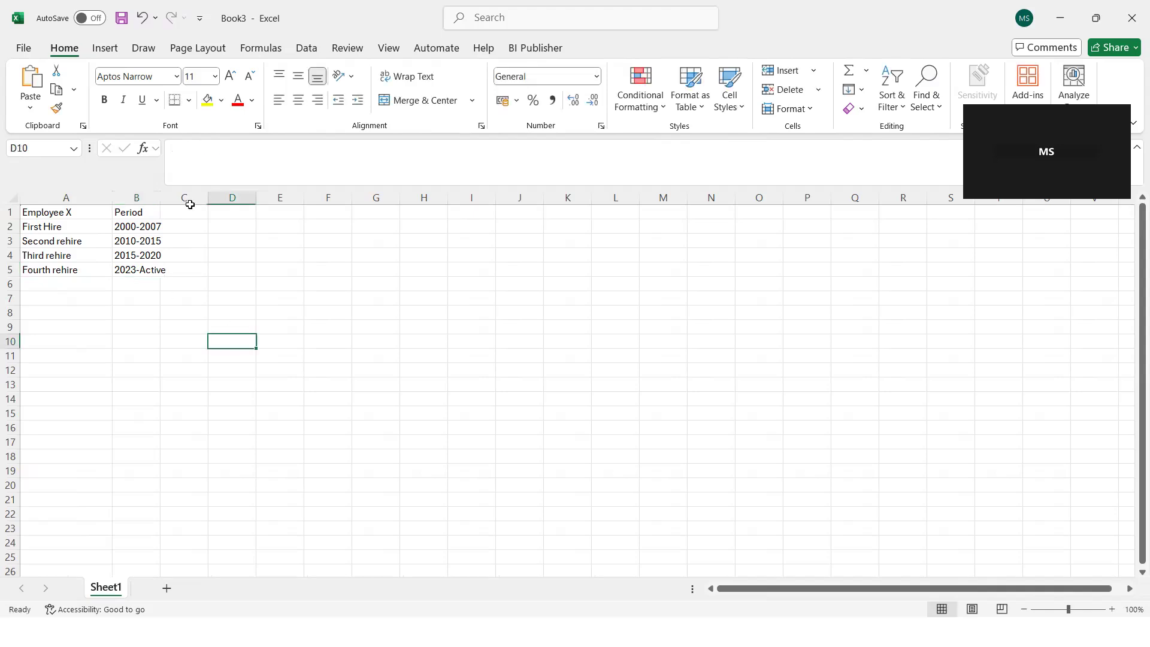
Widen column B so that all the period entries fit inside it.
{"action": "left_click", "coordinate": [158, 197]}
{"action": "right_click", "coordinate": [159, 198]}
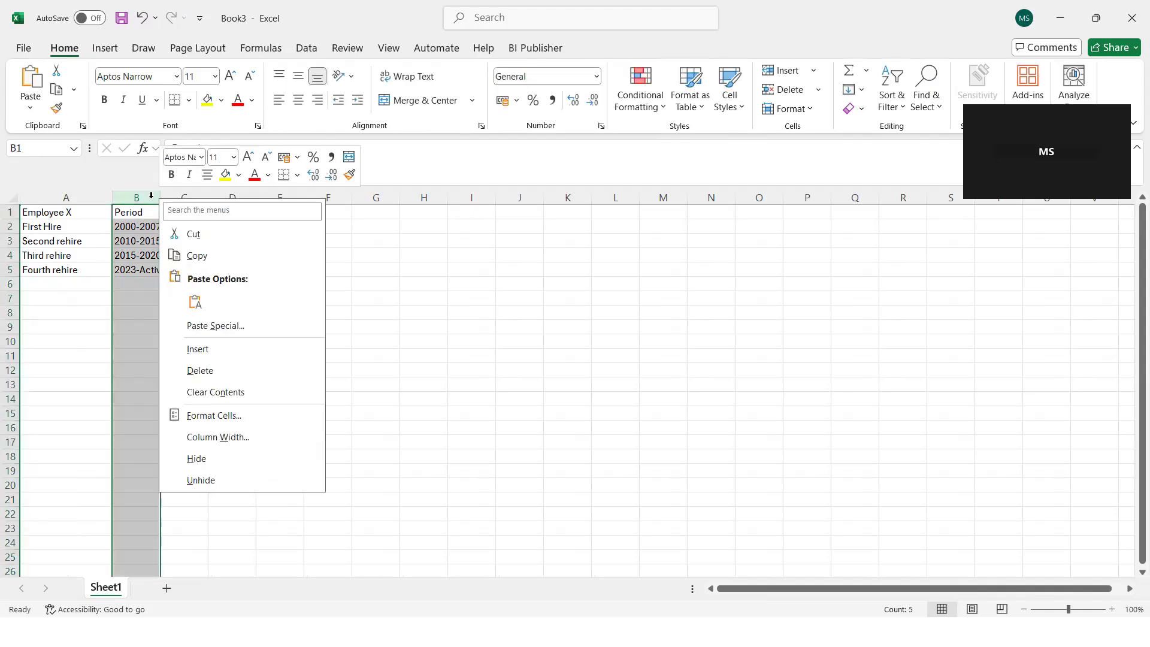
{"action": "left_click", "coordinate": [158, 197]}
{"action": "left_click_drag", "start_coordinate": [161, 198], "coordinate": [172, 198]}
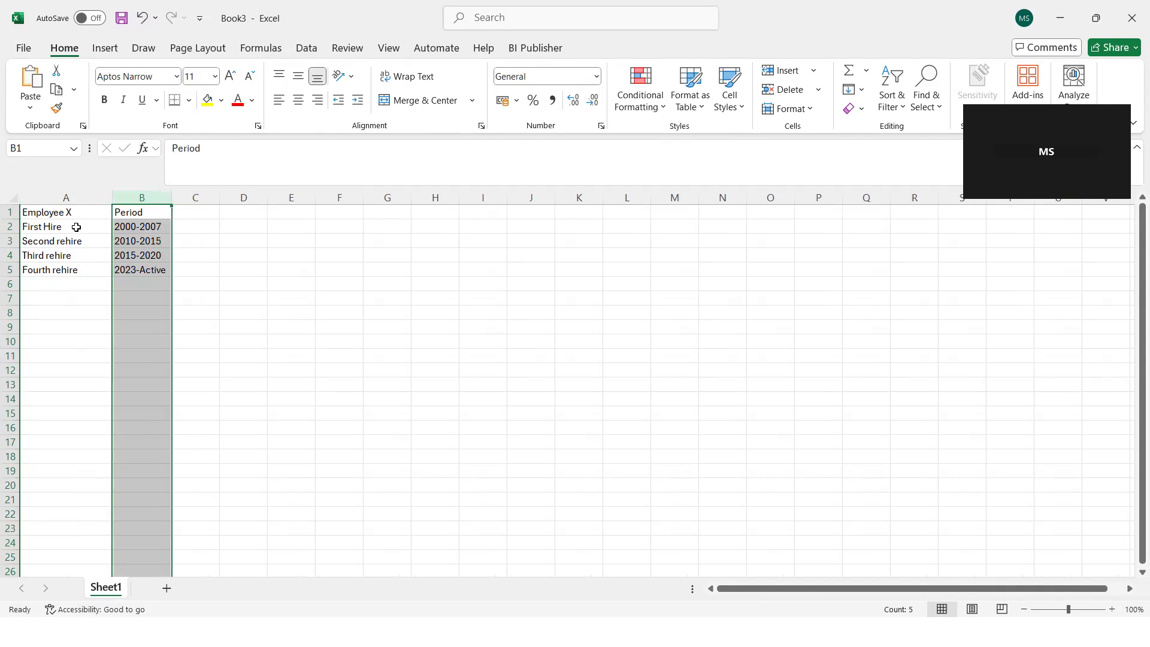
Insert a row above Second rehire and label it Gap in A3.
{"action": "left_click", "coordinate": [10, 240]}
{"action": "right_click", "coordinate": [10, 240]}
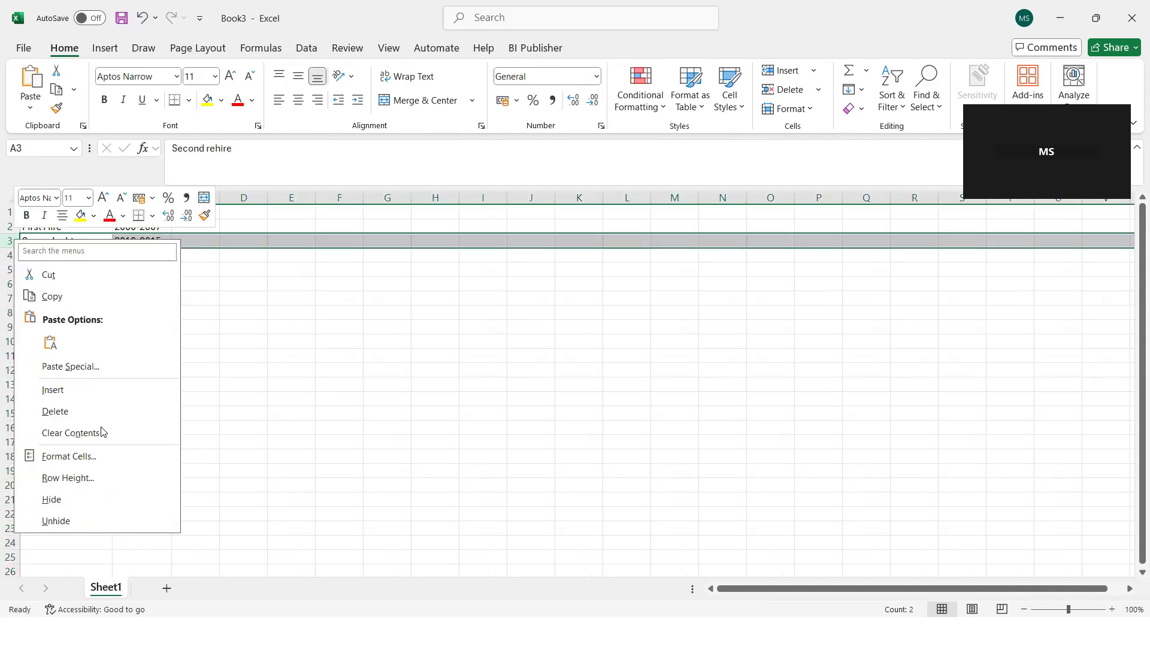
{"action": "left_click", "coordinate": [69, 389]}
{"action": "left_click", "coordinate": [54, 243]}
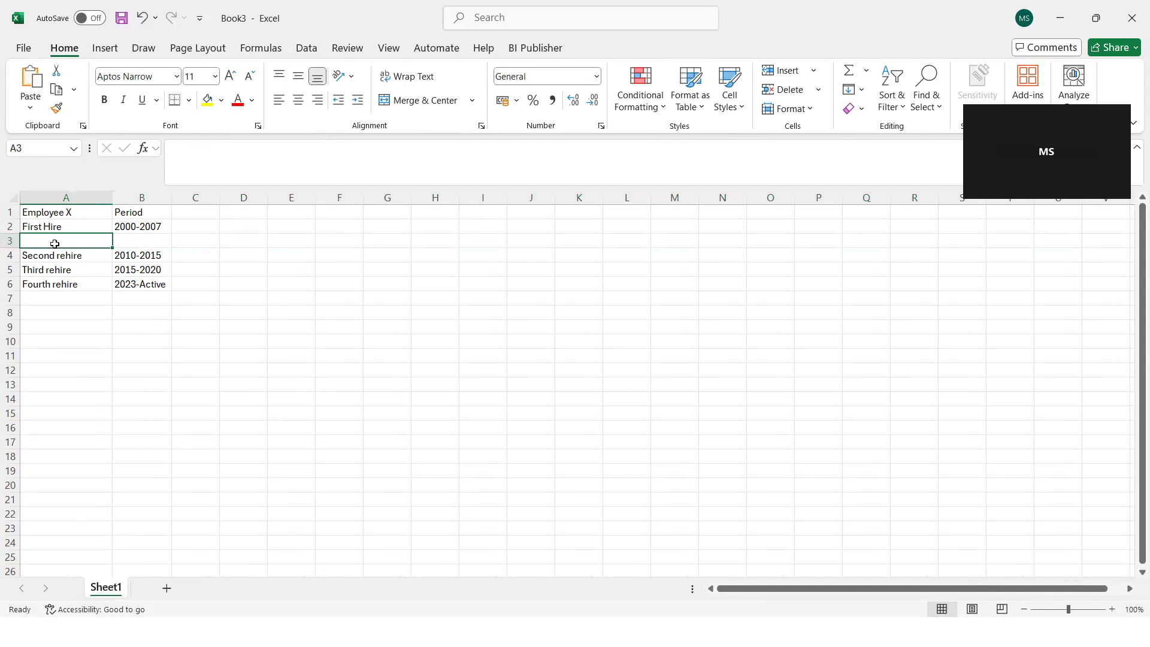
{"action": "type", "text": "Gap"}
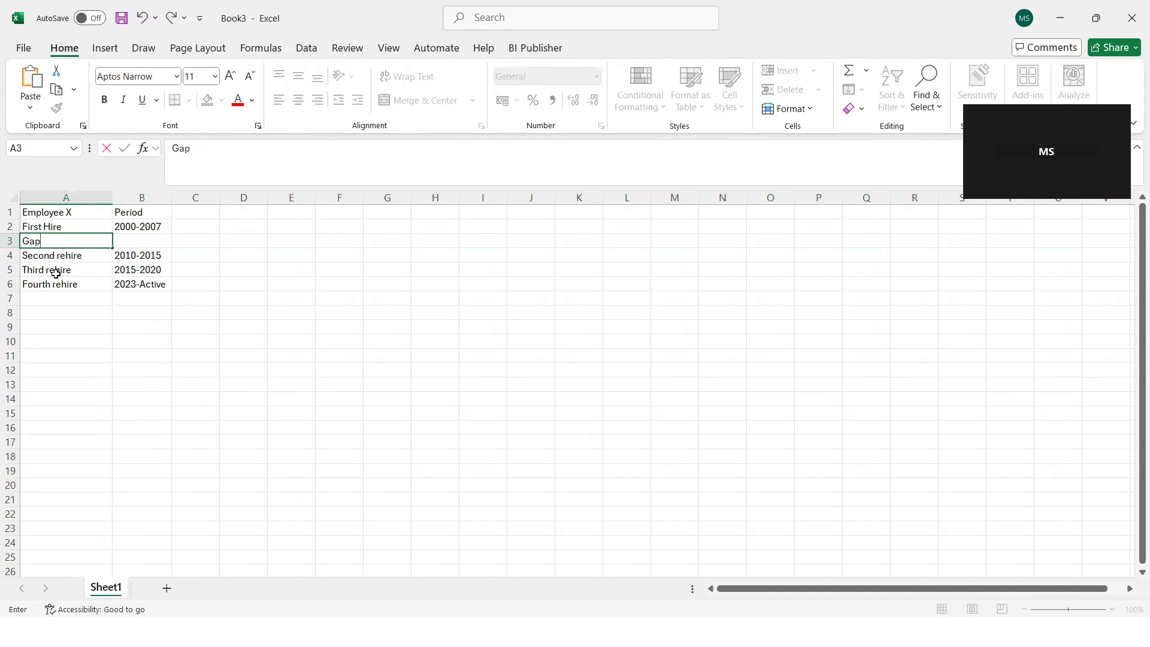
Insert a blank row above Fourth rehire.
{"action": "left_click", "coordinate": [9, 269]}
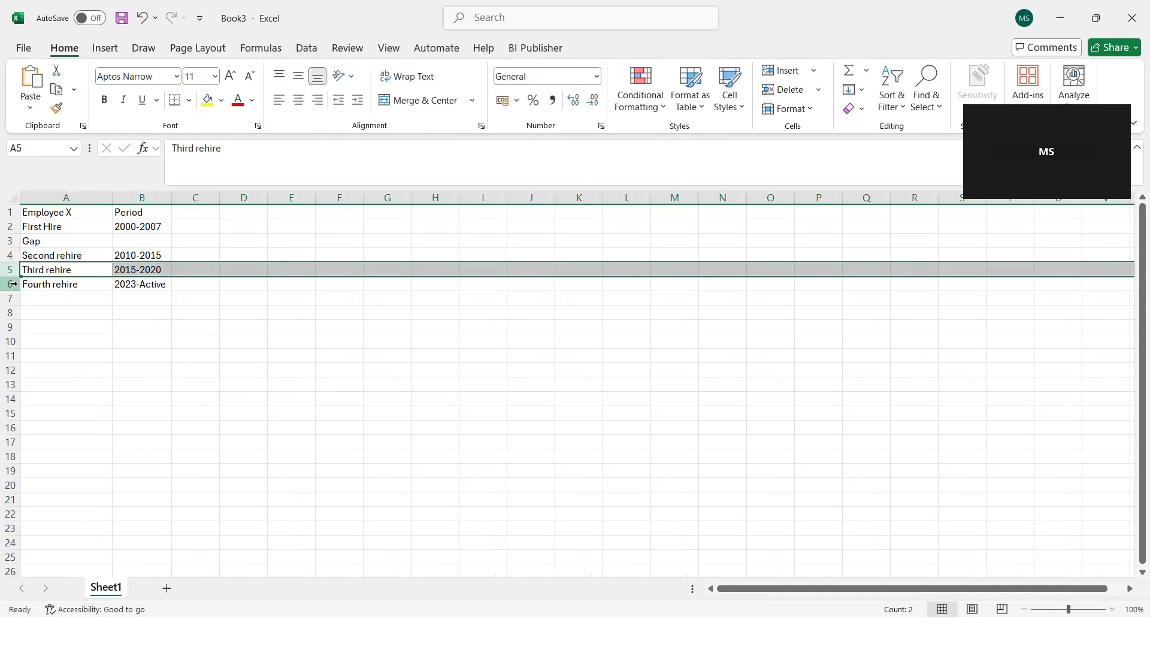
{"action": "left_click", "coordinate": [13, 284]}
{"action": "right_click", "coordinate": [12, 284]}
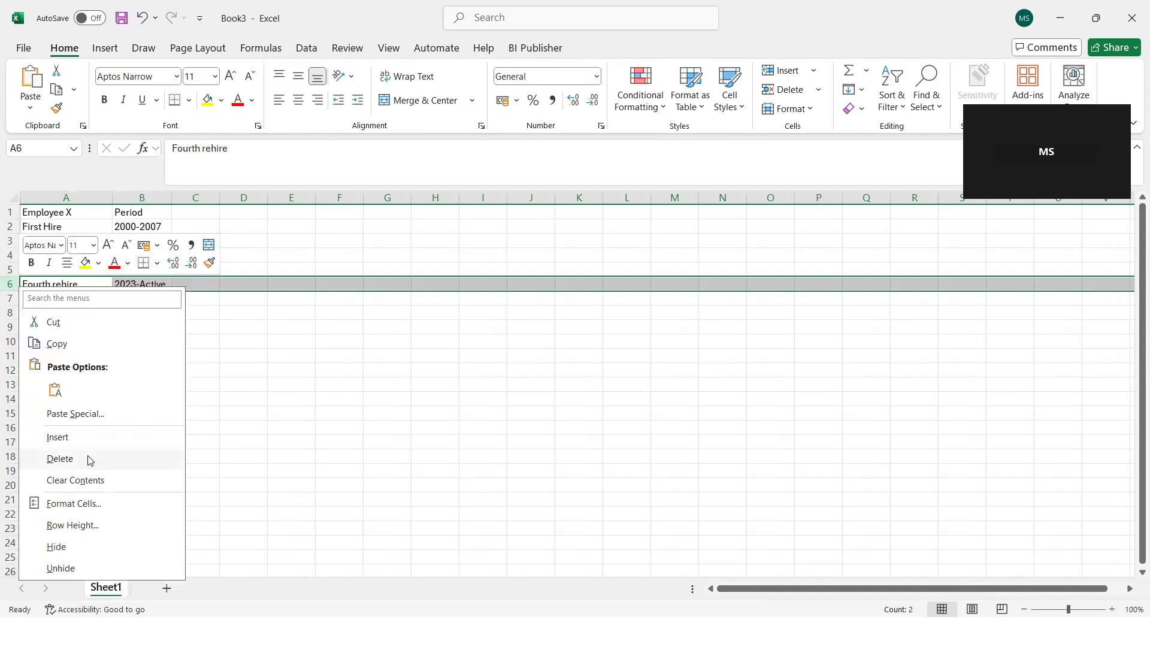
{"action": "left_click", "coordinate": [67, 430]}
{"action": "left_click", "coordinate": [70, 283]}
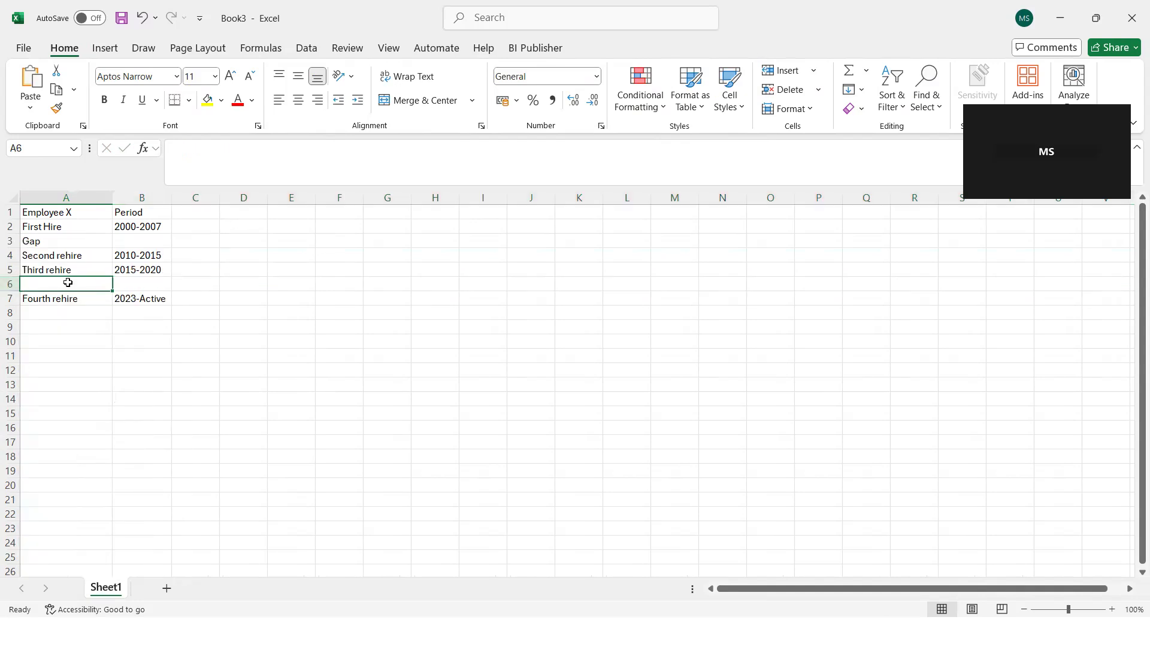
{"action": "type", "text": "GP"}
{"action": "key", "text": "BackSpace"}
{"action": "type", "text": "AP"}
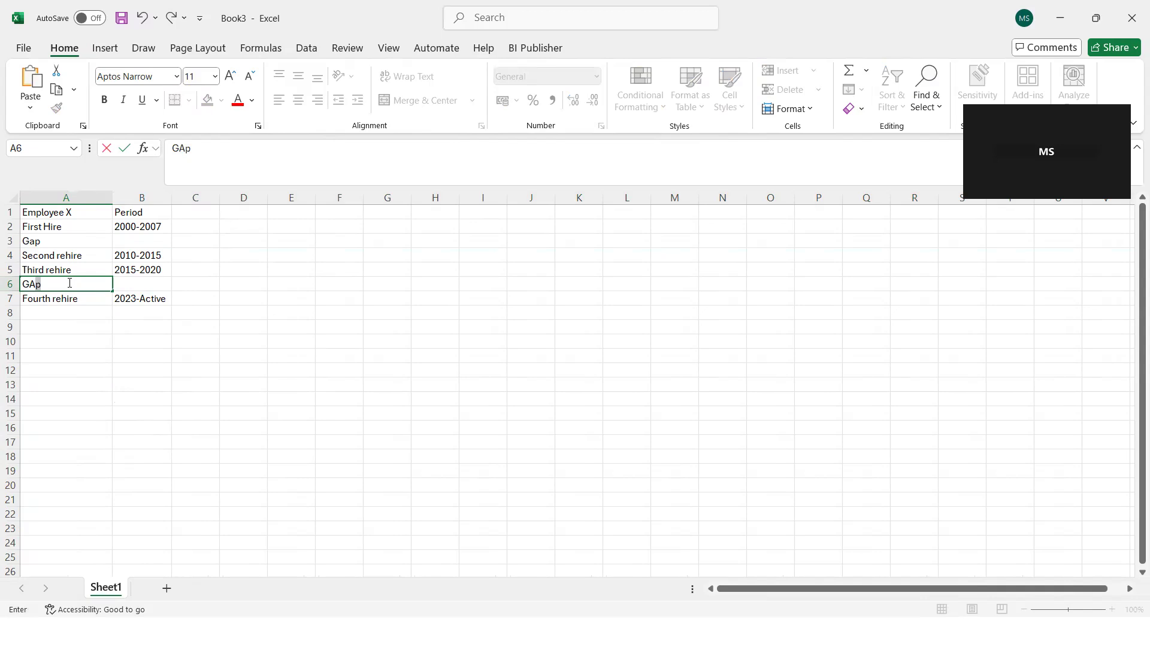
Copy the Gap label from A3 into A6 above Fourth rehire.
{"action": "left_click", "coordinate": [37, 245]}
{"action": "key", "text": "ctrl+c"}
{"action": "left_click", "coordinate": [38, 283]}
{"action": "key", "text": "ctrl+v"}
Enter the period lengths 7, 3, 5, 5, 3 and 2 in cells C2 through C7.
{"action": "left_click", "coordinate": [201, 224]}
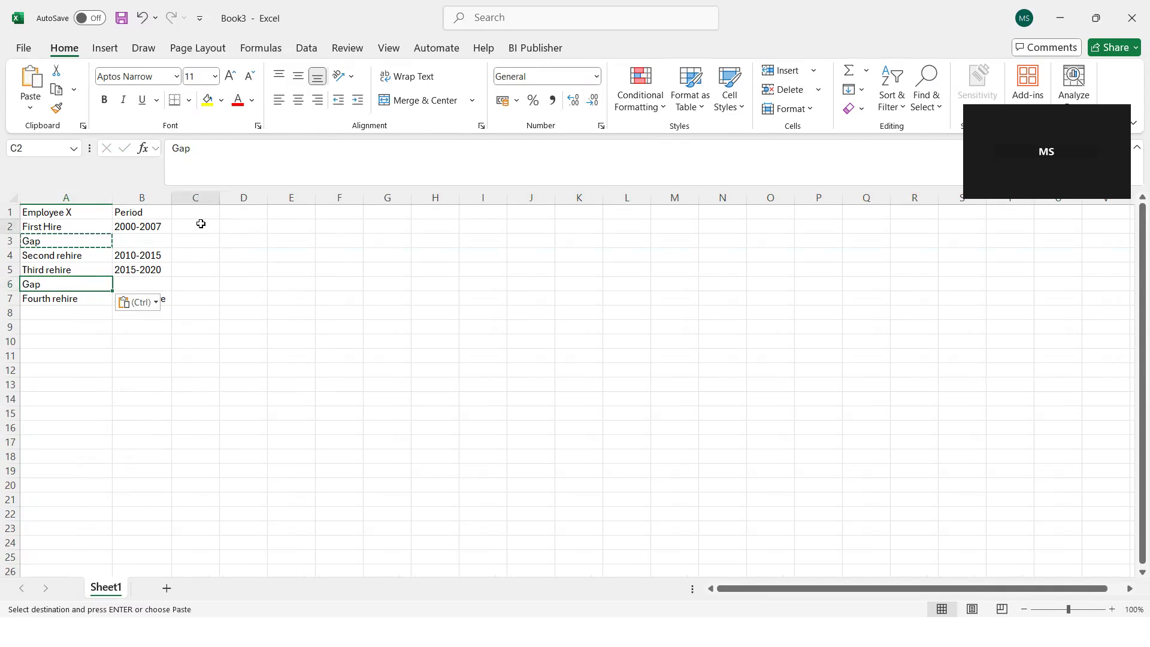
{"action": "type", "text": "7"}
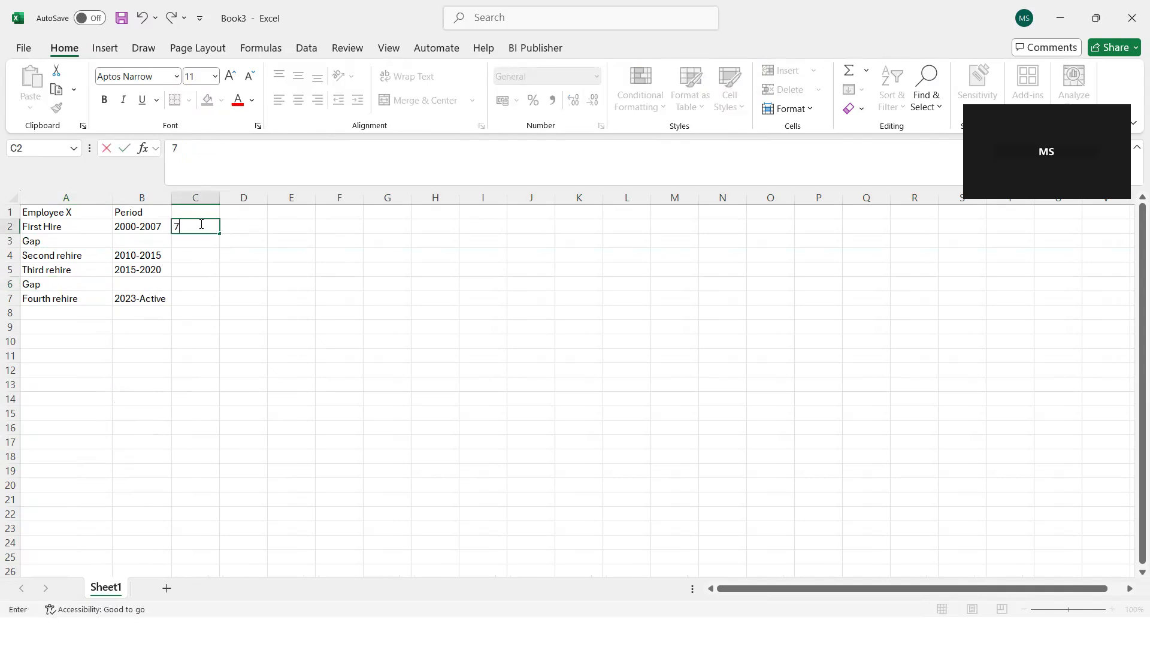
{"action": "left_click", "coordinate": [192, 243]}
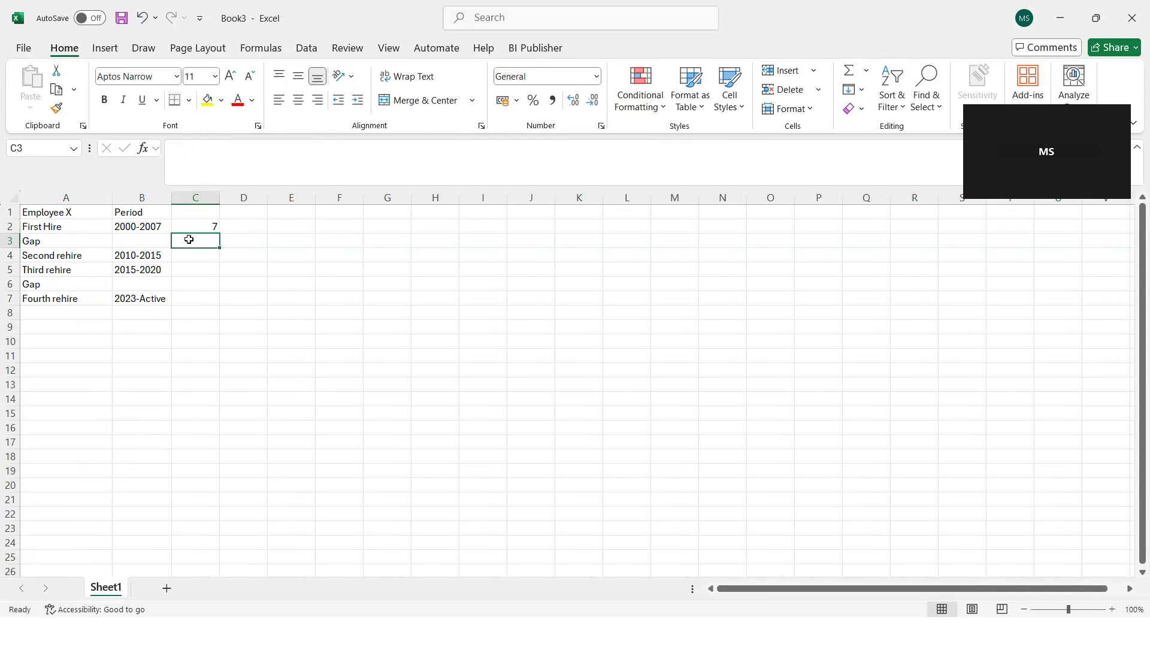
{"action": "type", "text": "3"}
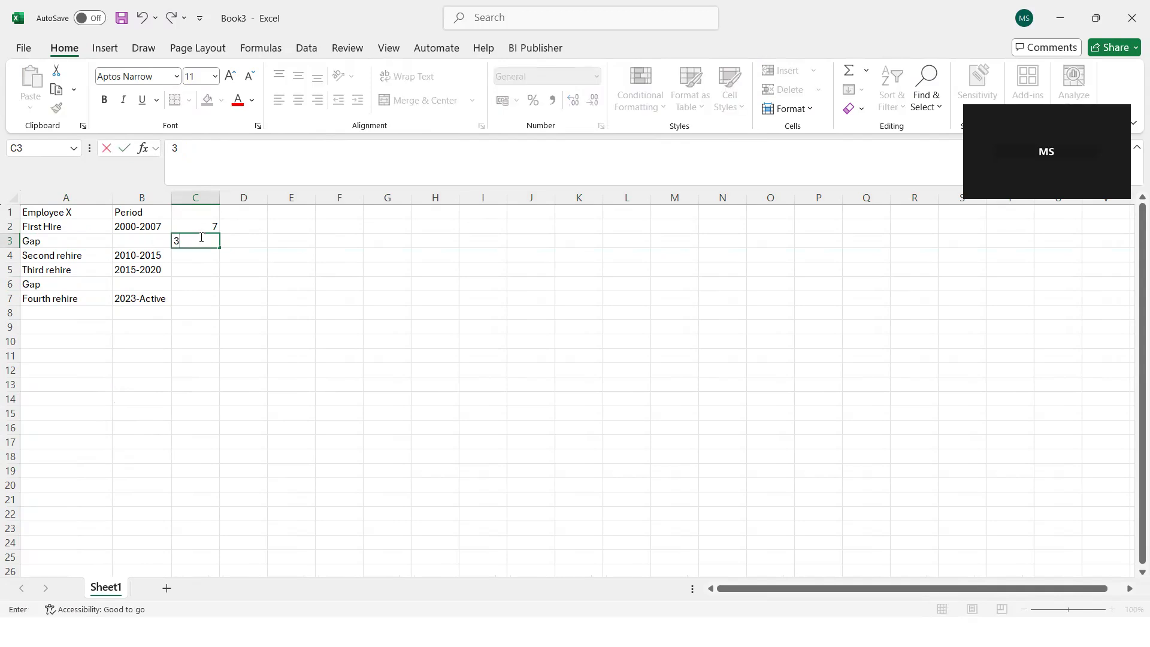
{"action": "left_click", "coordinate": [204, 252]}
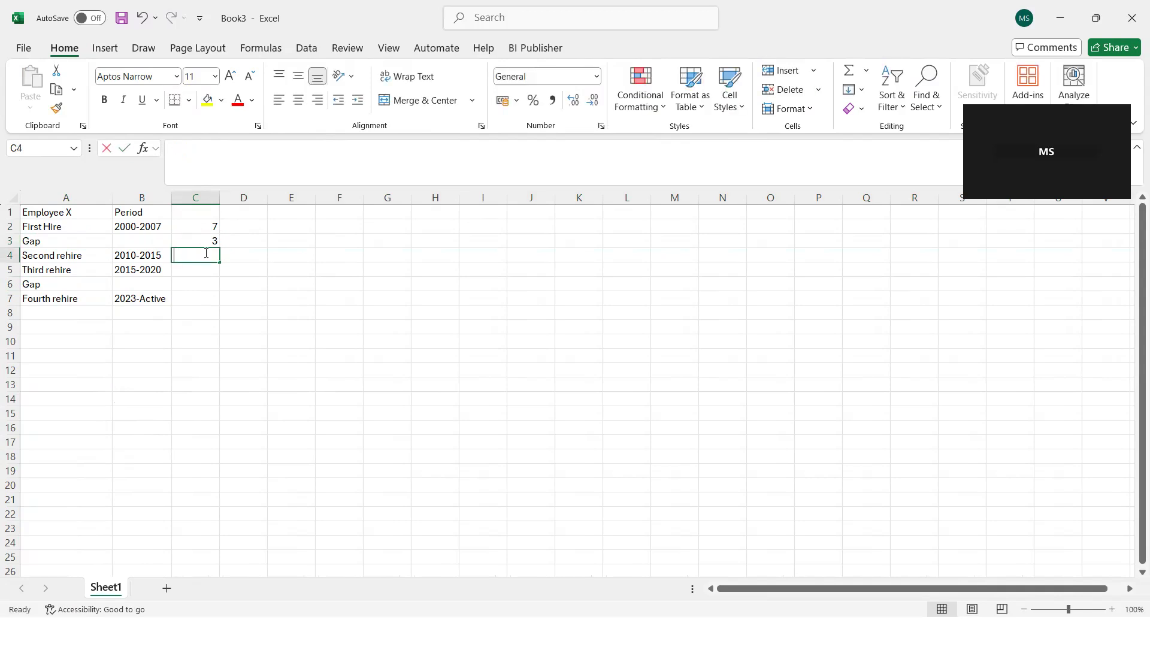
{"action": "type", "text": "5"}
{"action": "left_click", "coordinate": [184, 271]}
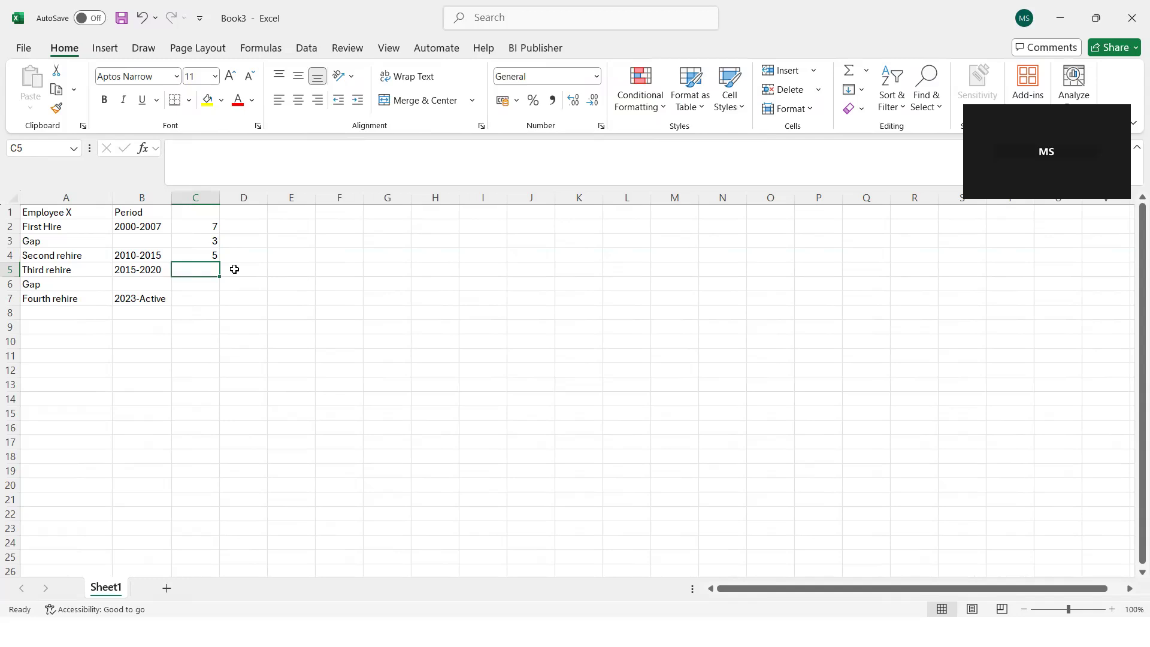
{"action": "type", "text": "5"}
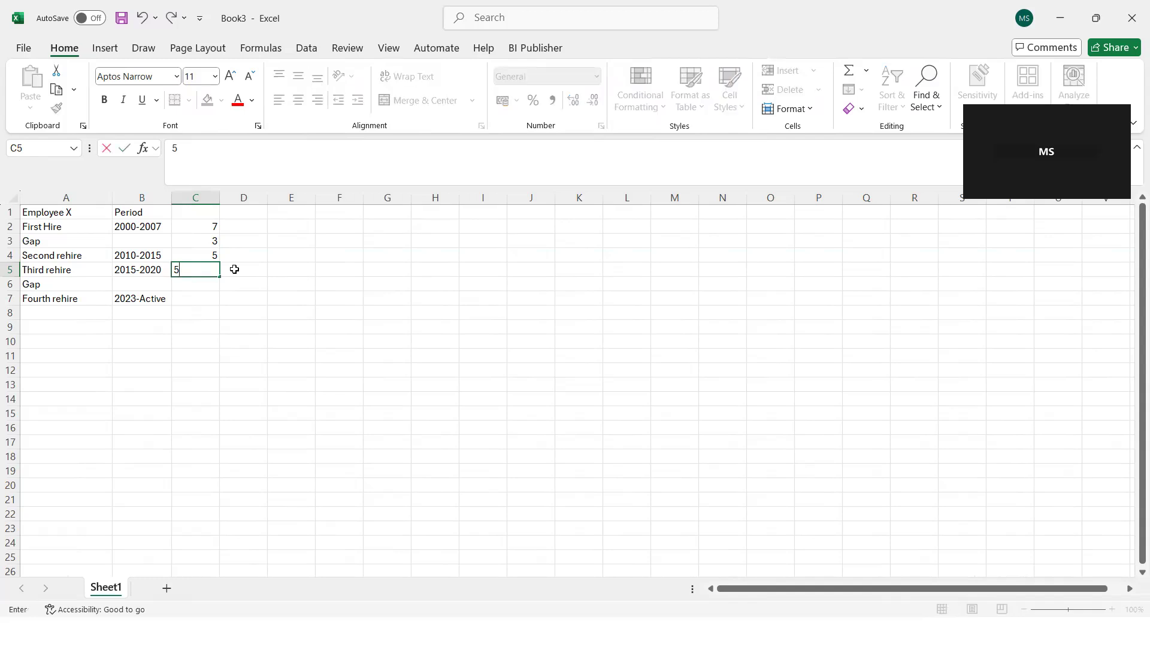
{"action": "left_click", "coordinate": [200, 286]}
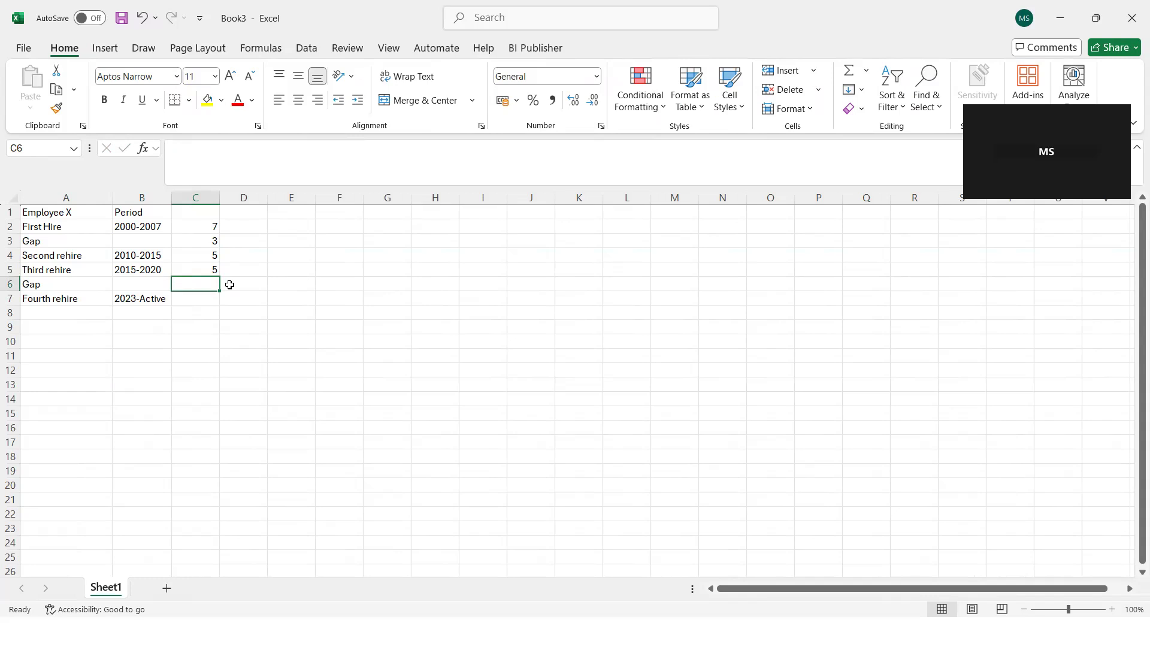
{"action": "type", "text": "3"}
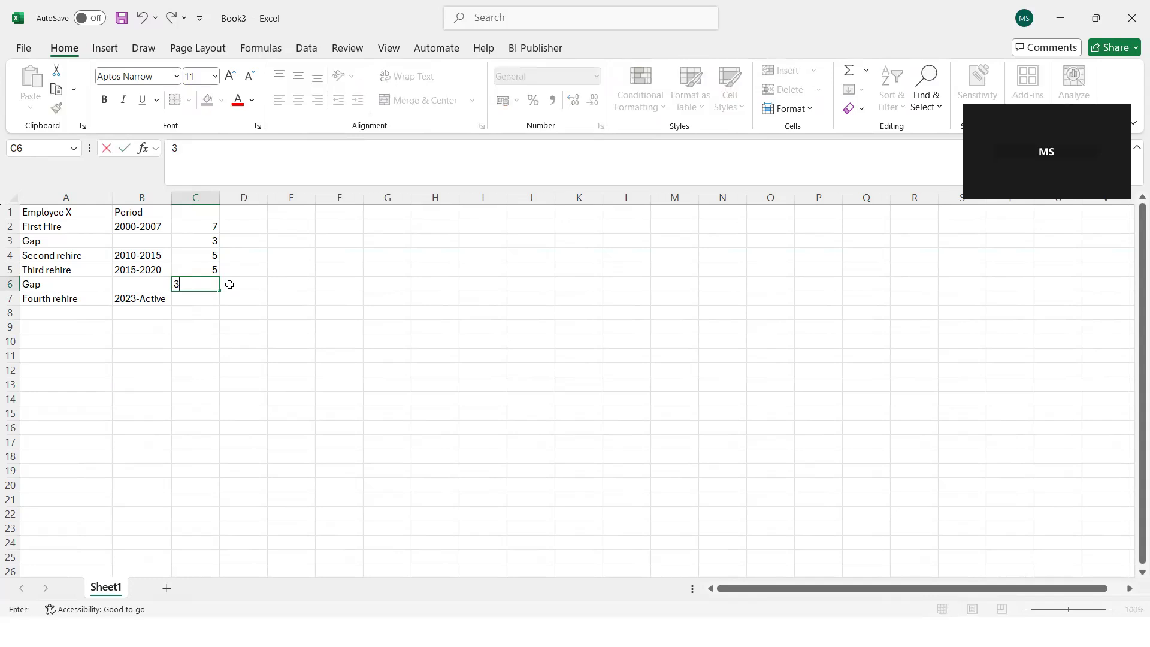
{"action": "left_click", "coordinate": [191, 298]}
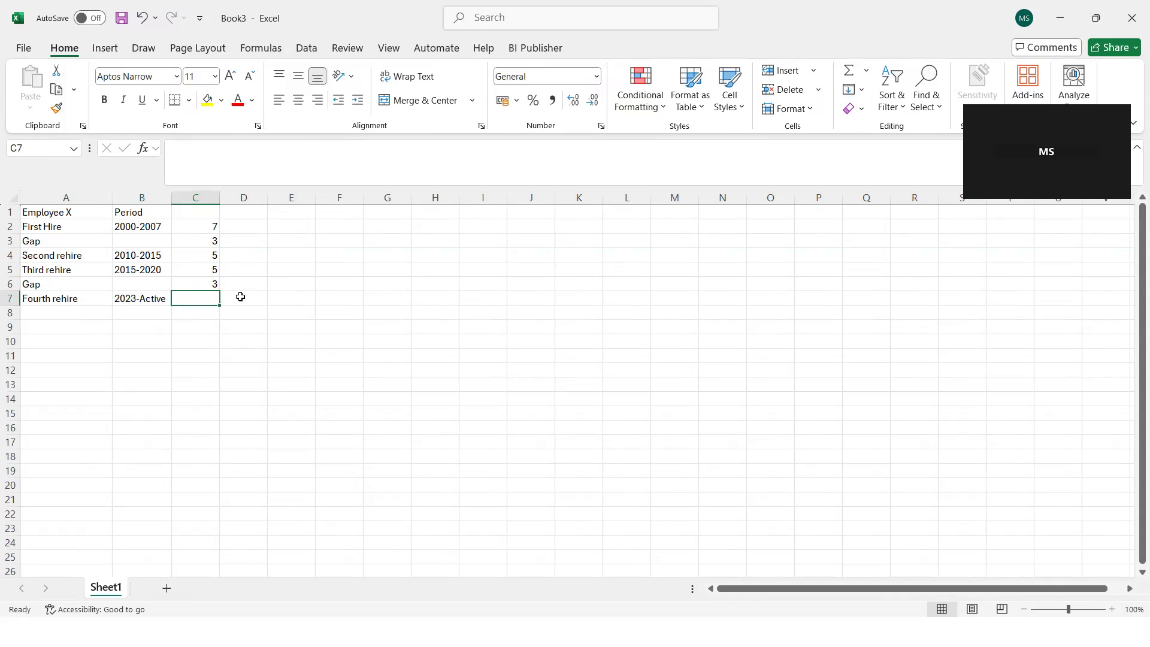
{"action": "type", "text": "2"}
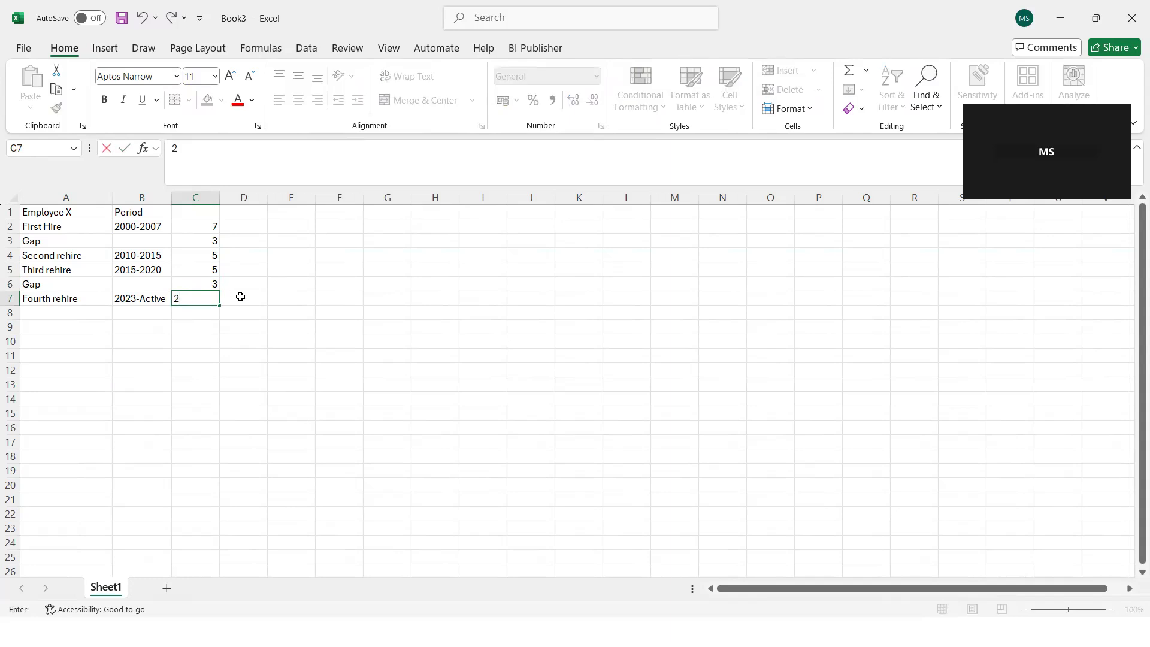
{"action": "left_click", "coordinate": [197, 357]}
Go through the hire and rehire lengths and enter their total, 19 years, in D4.
{"action": "left_click", "coordinate": [210, 229]}
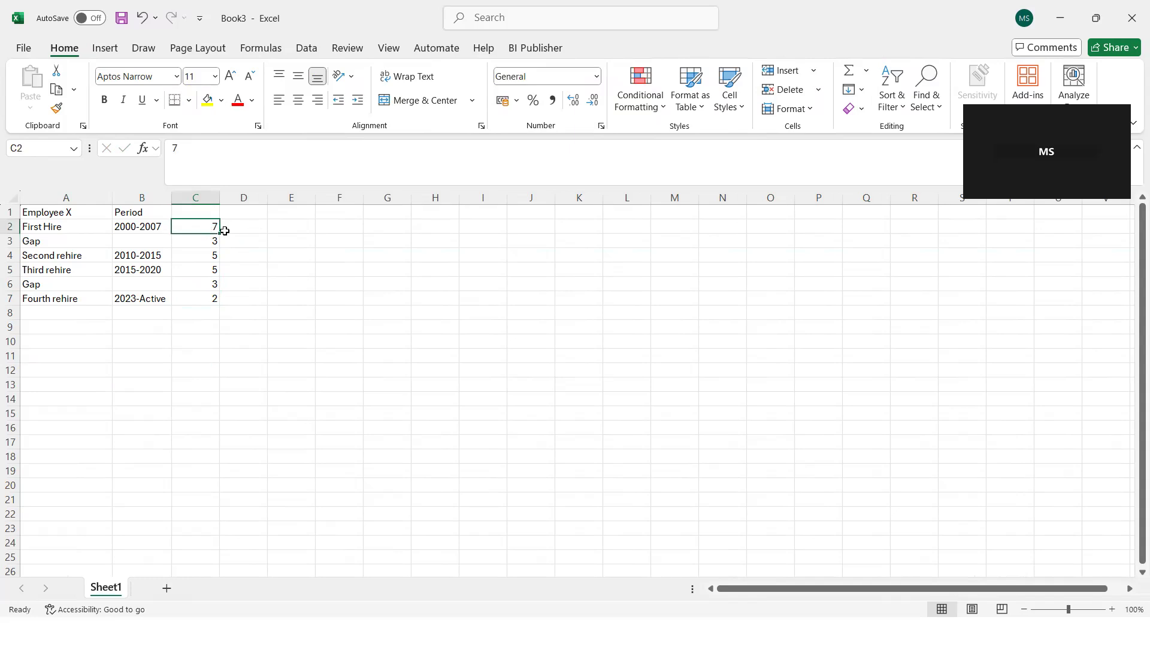
{"action": "left_click", "coordinate": [217, 256]}
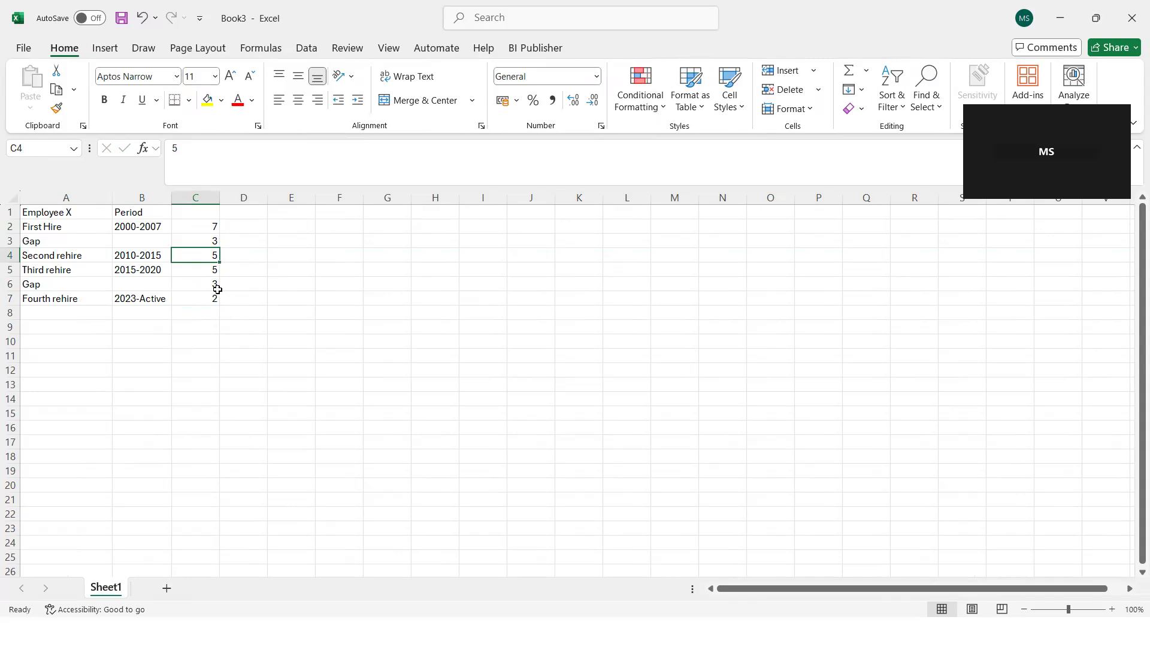
{"action": "left_click", "coordinate": [208, 273]}
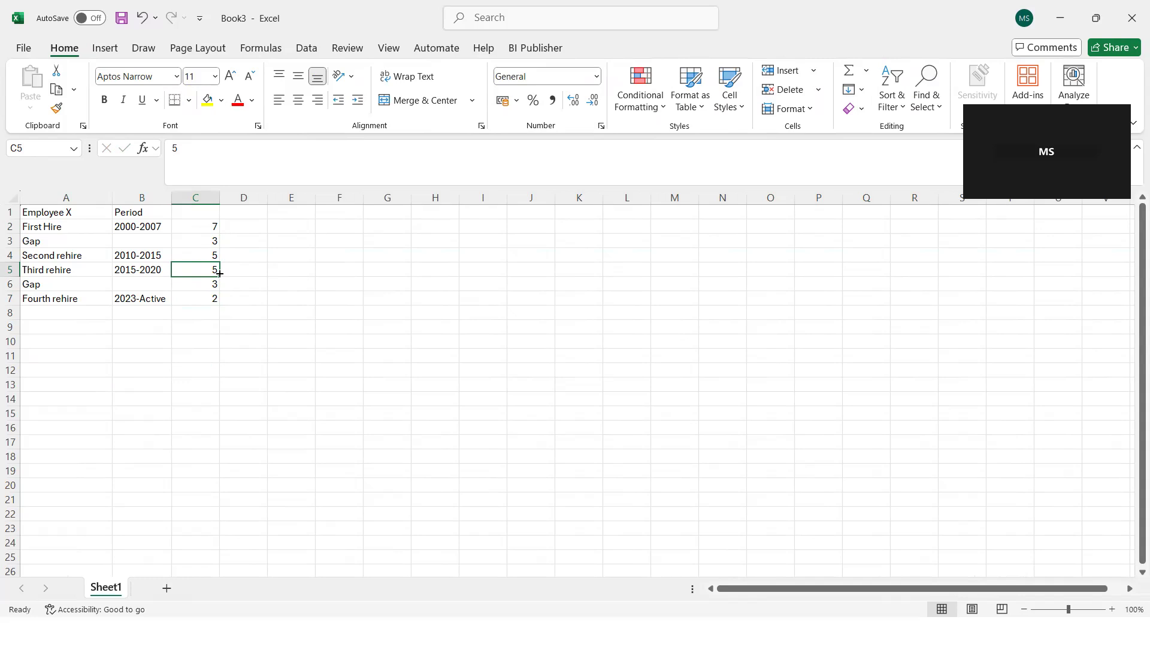
{"action": "left_click", "coordinate": [210, 300]}
{"action": "left_click", "coordinate": [261, 259]}
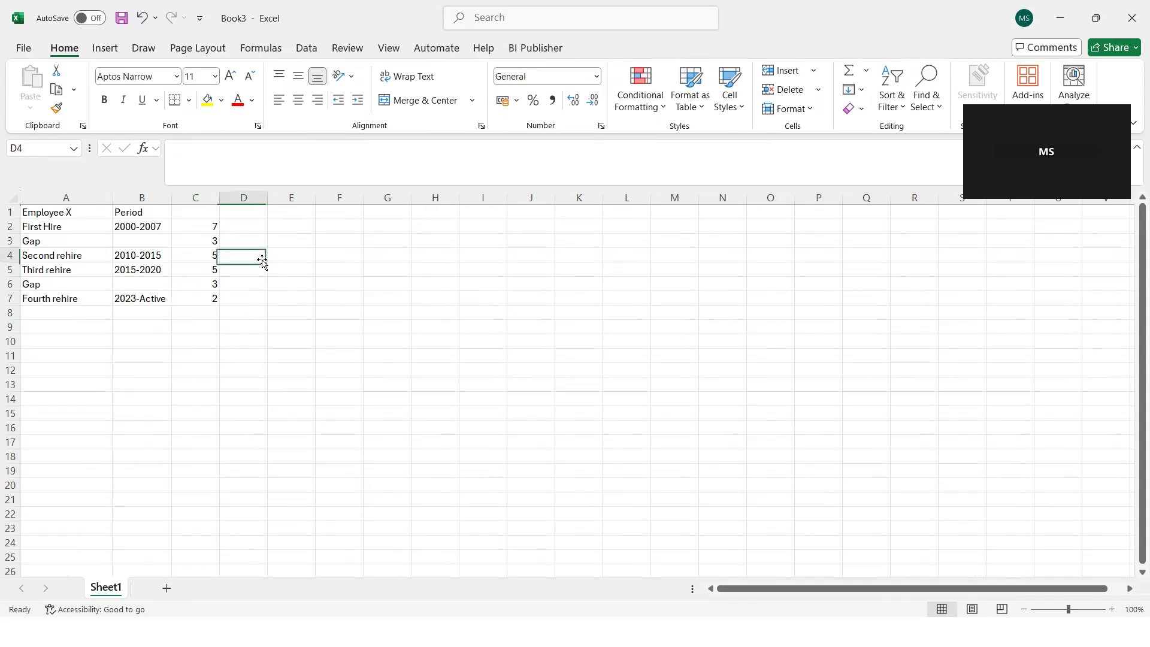
{"action": "type", "text": "19 years"}
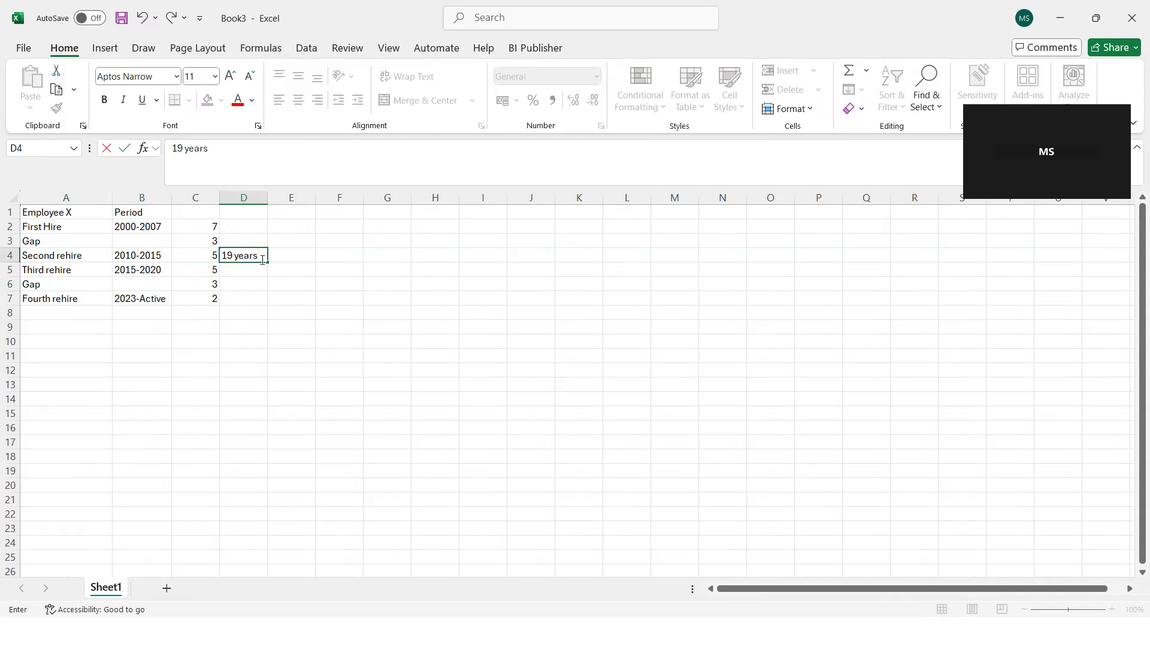
Examine the gap lengths in C3 and C6 against the total in D4, and switch to the V3 Seniority date slide.
{"action": "left_click", "coordinate": [205, 239]}
{"action": "left_click", "coordinate": [204, 285]}
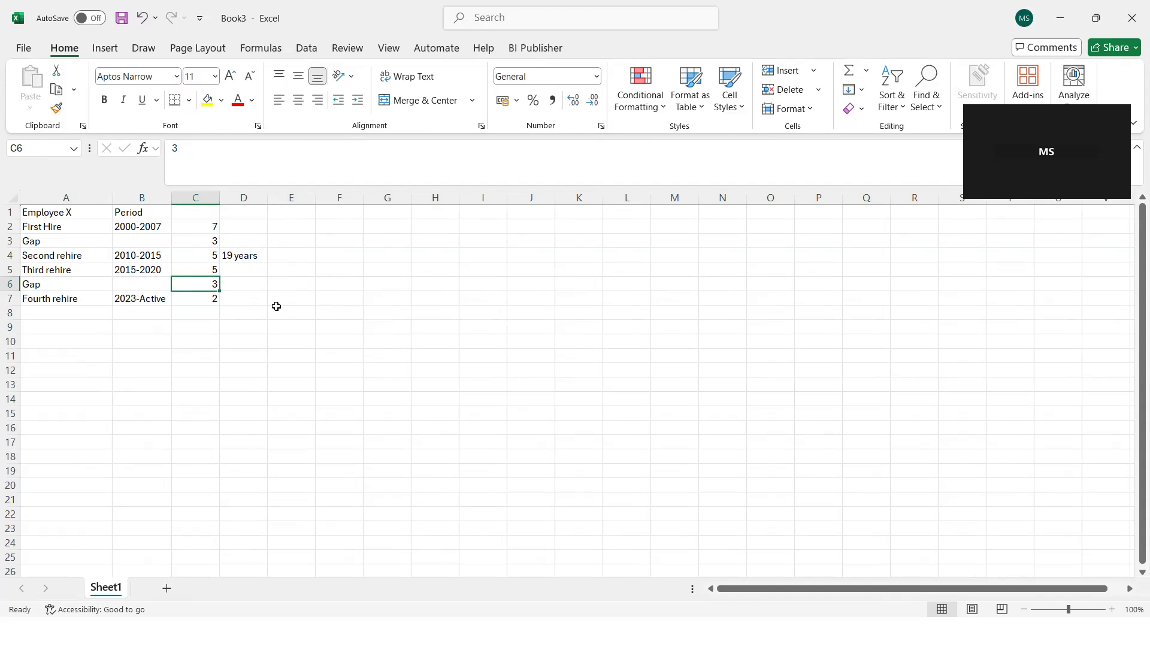
{"action": "left_click", "coordinate": [247, 257]}
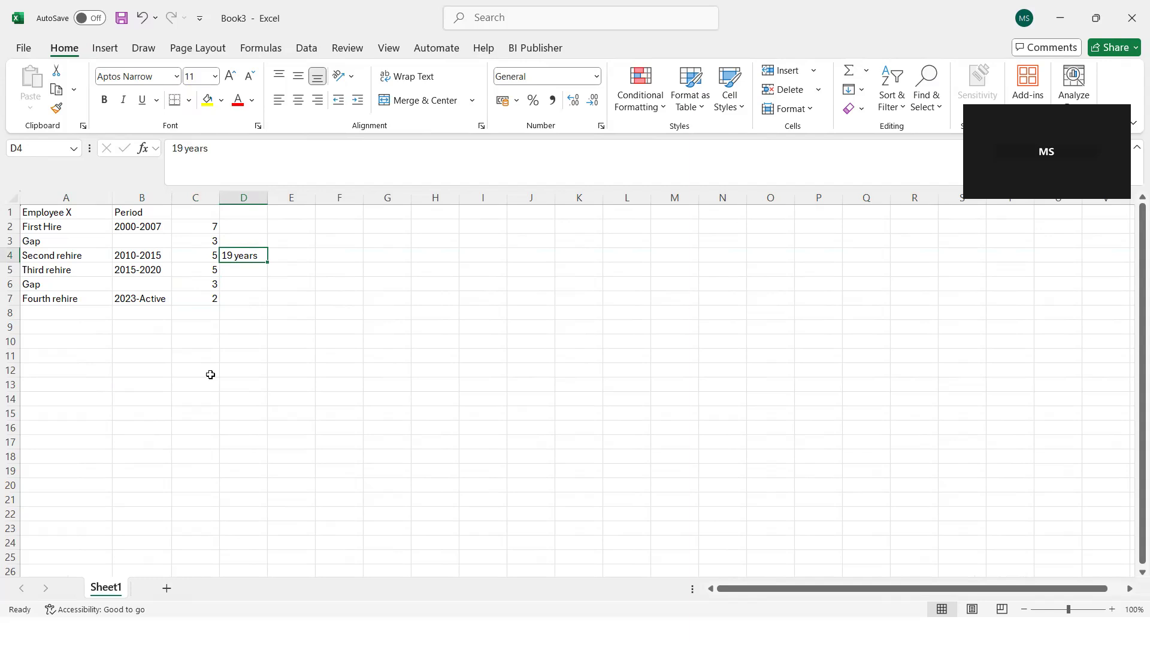
{"action": "left_click", "coordinate": [197, 338]}
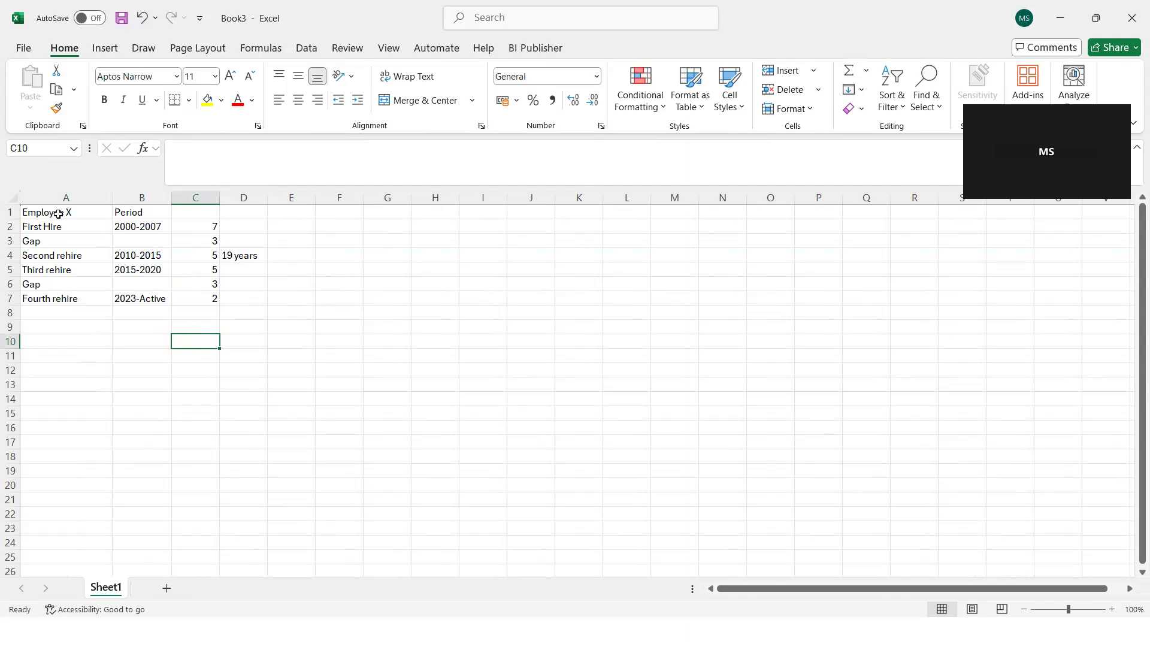
{"action": "left_click", "coordinate": [58, 214]}
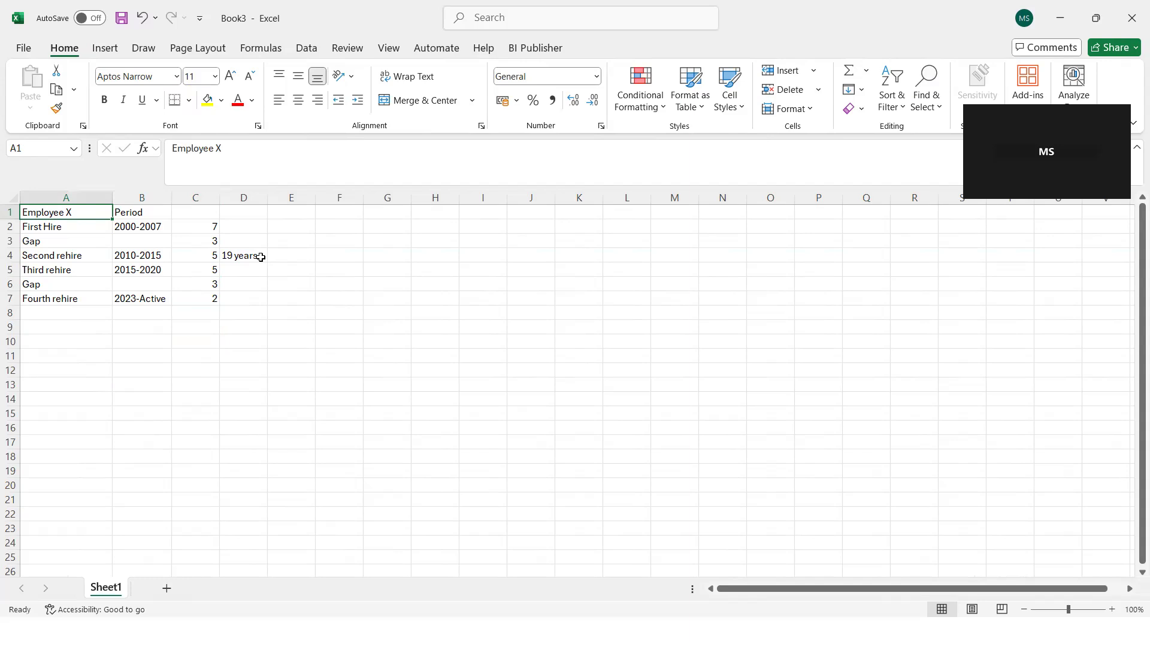
{"action": "left_click", "coordinate": [261, 257]}
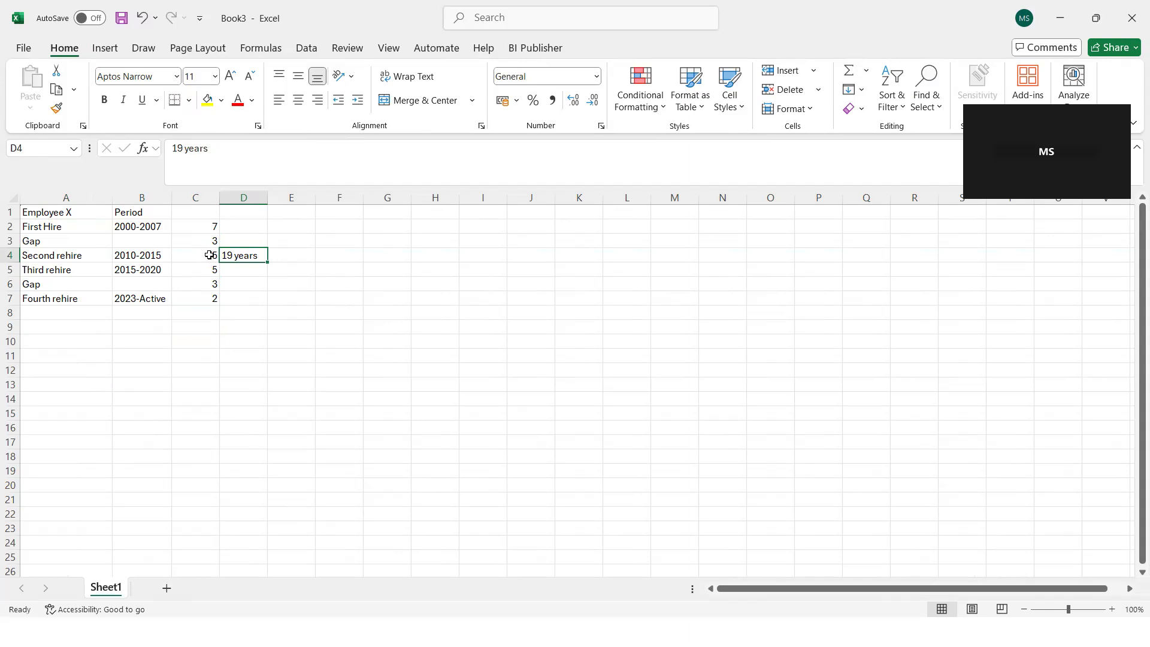
{"action": "left_click", "coordinate": [228, 286]}
{"action": "left_click", "coordinate": [198, 300]}
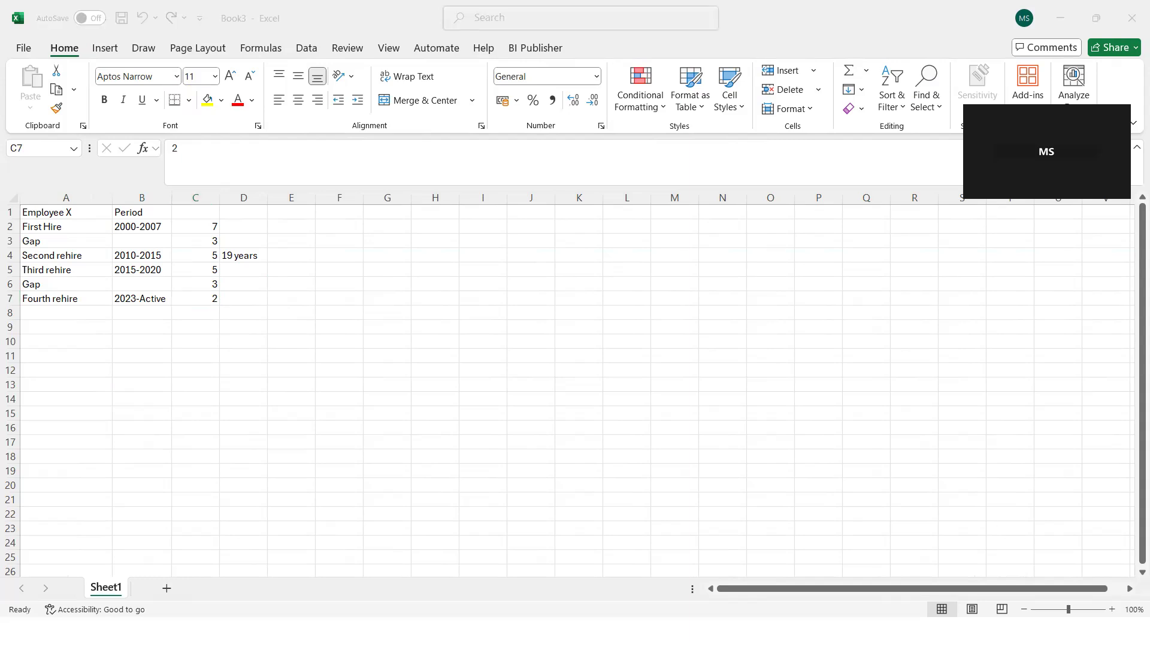
{"action": "key", "text": "alt+Tab"}
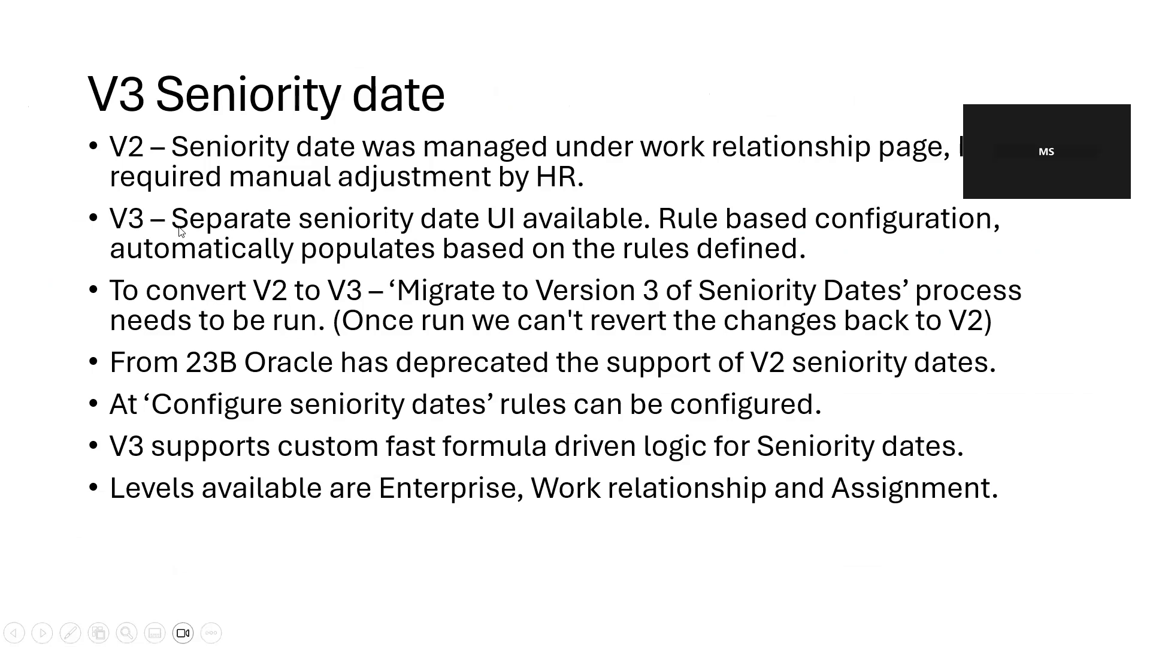
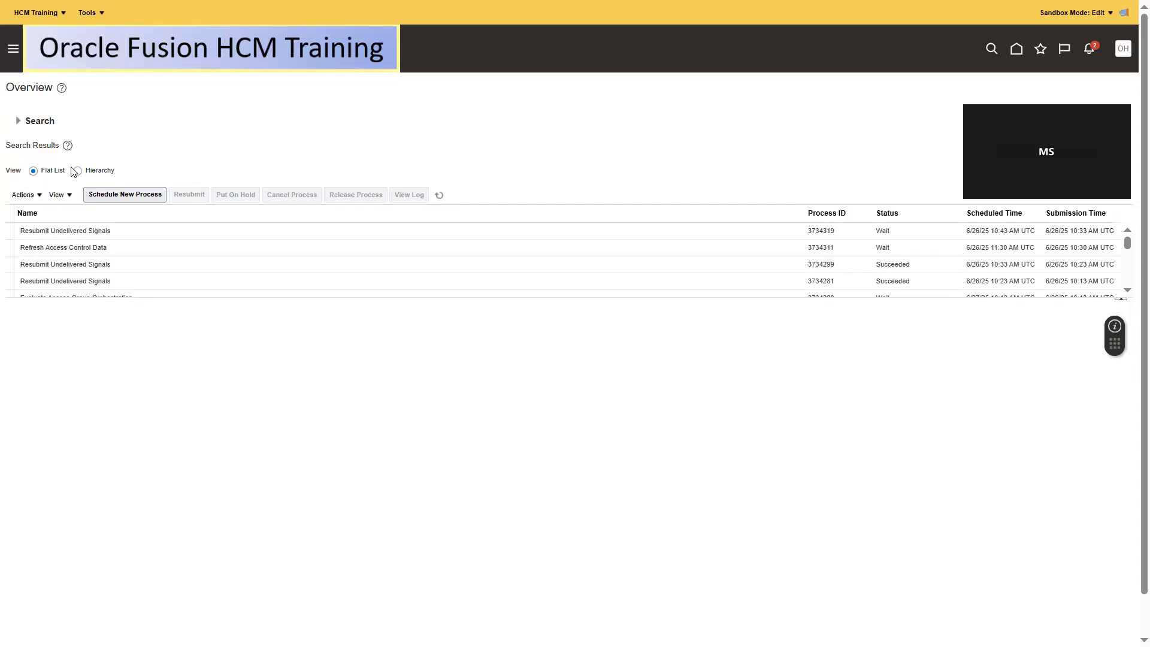
Expand the process search criteria, start scheduling a new job process and search the job names for Migrate V3.
{"action": "left_click", "coordinate": [20, 124]}
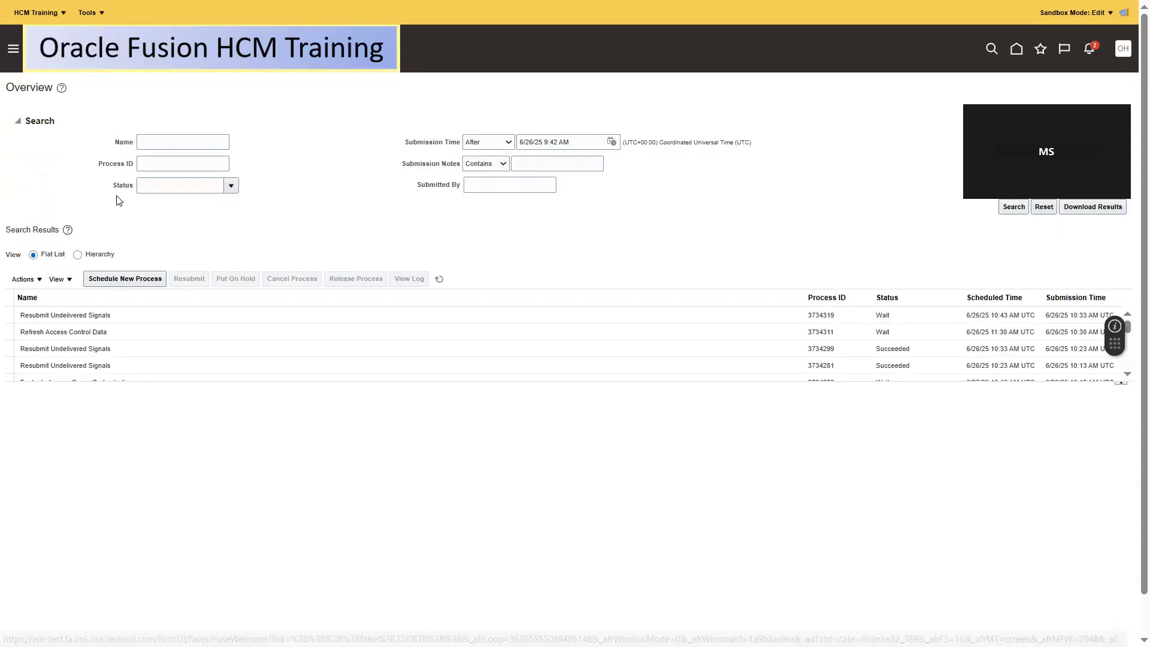
{"action": "left_click", "coordinate": [118, 280]}
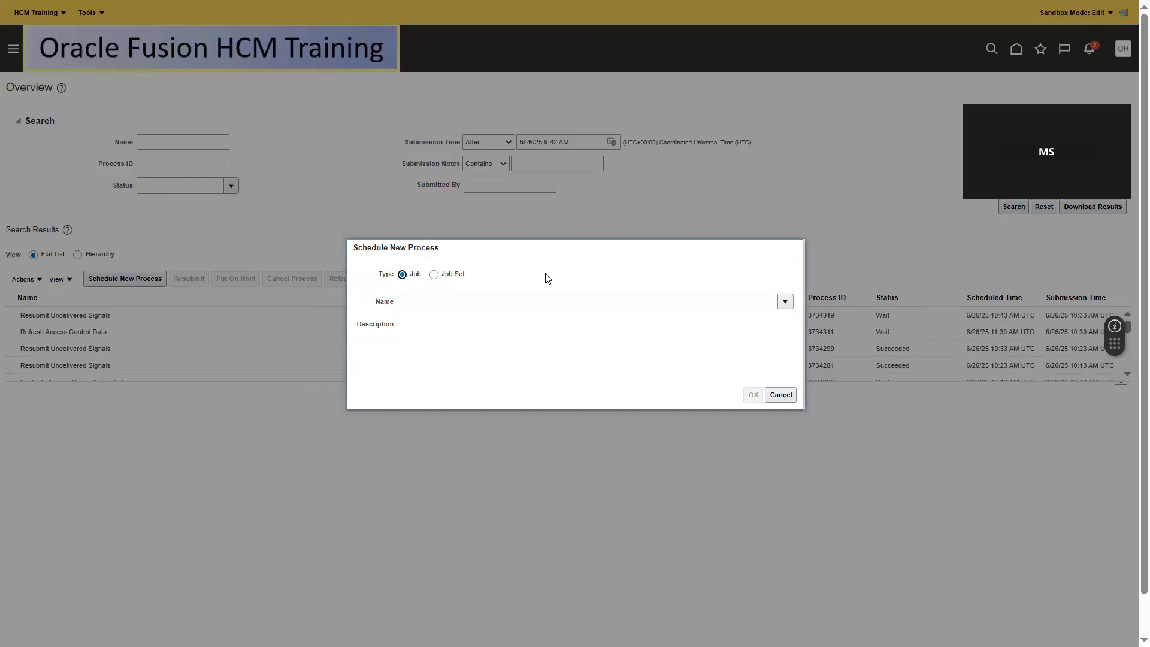
{"action": "left_click", "coordinate": [496, 297]}
{"action": "type", "text": "Migrate V2"}
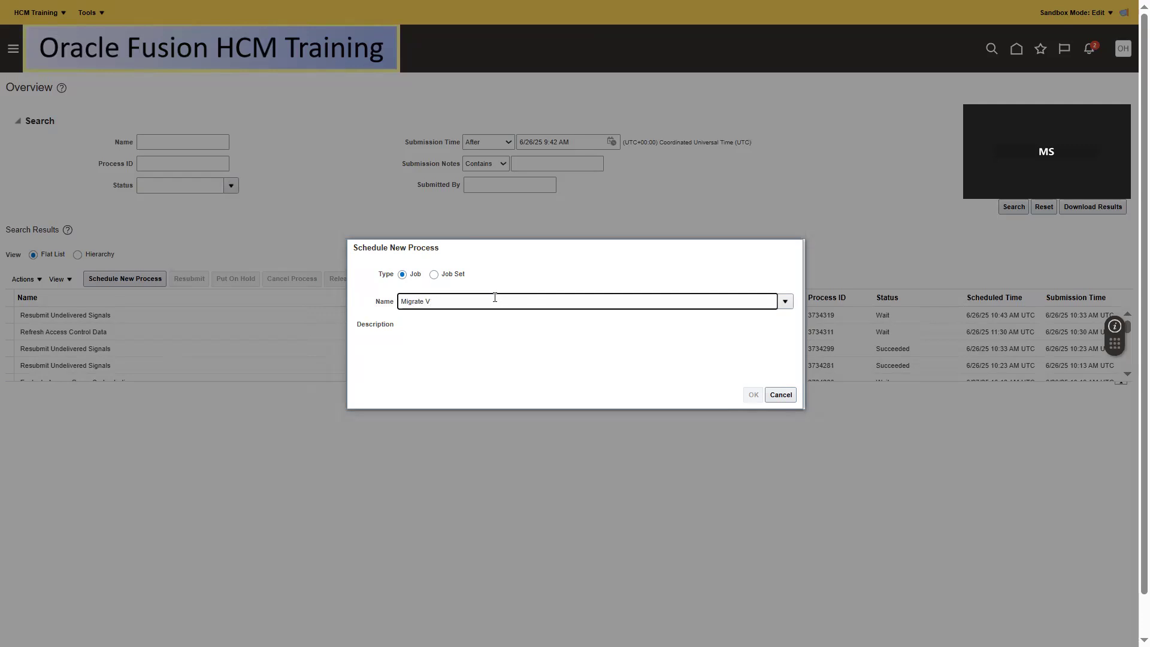
{"action": "key", "text": "Tab"}
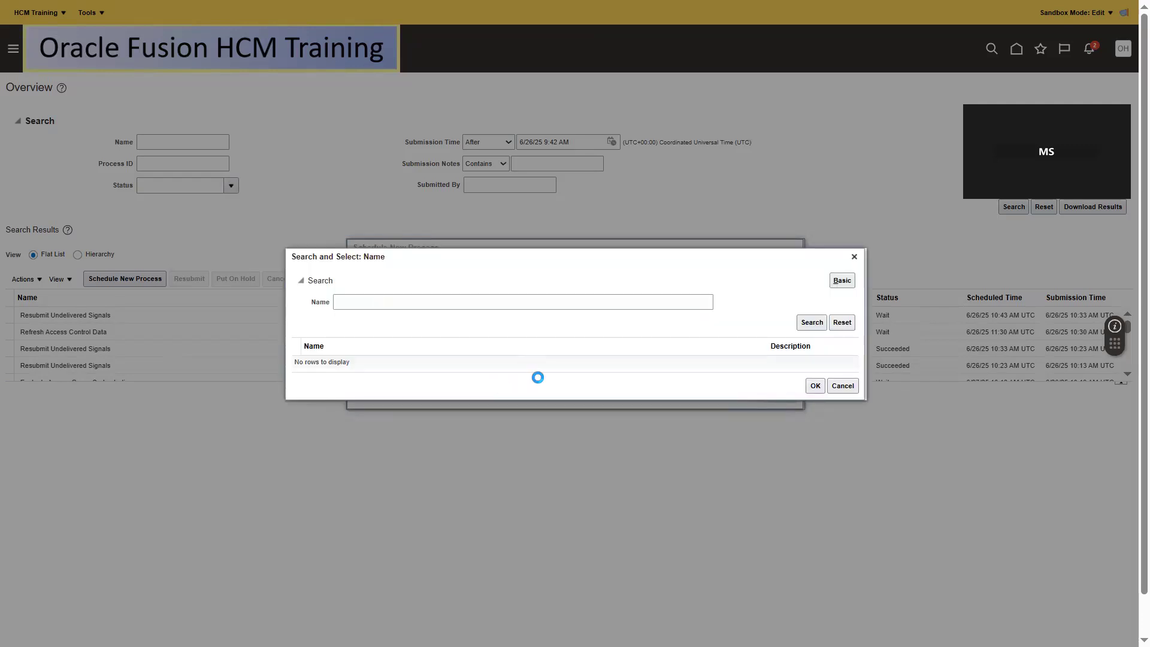
{"action": "left_click", "coordinate": [602, 302]}
{"action": "type", "text": "Migrate V3"}
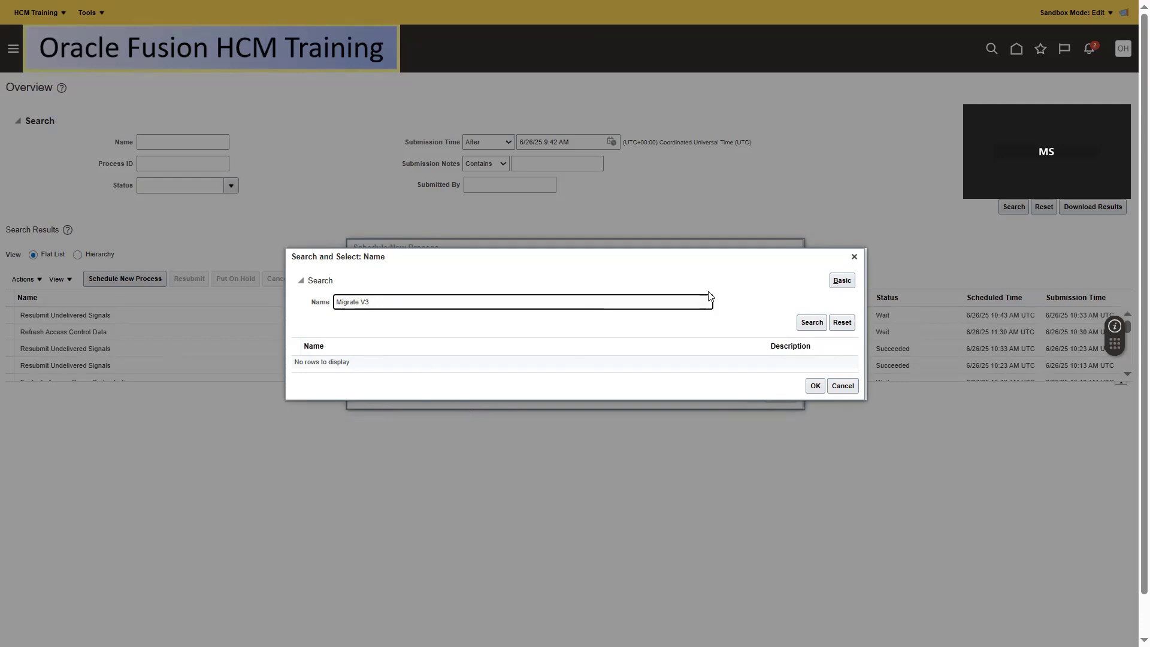
{"action": "left_click", "coordinate": [812, 323]}
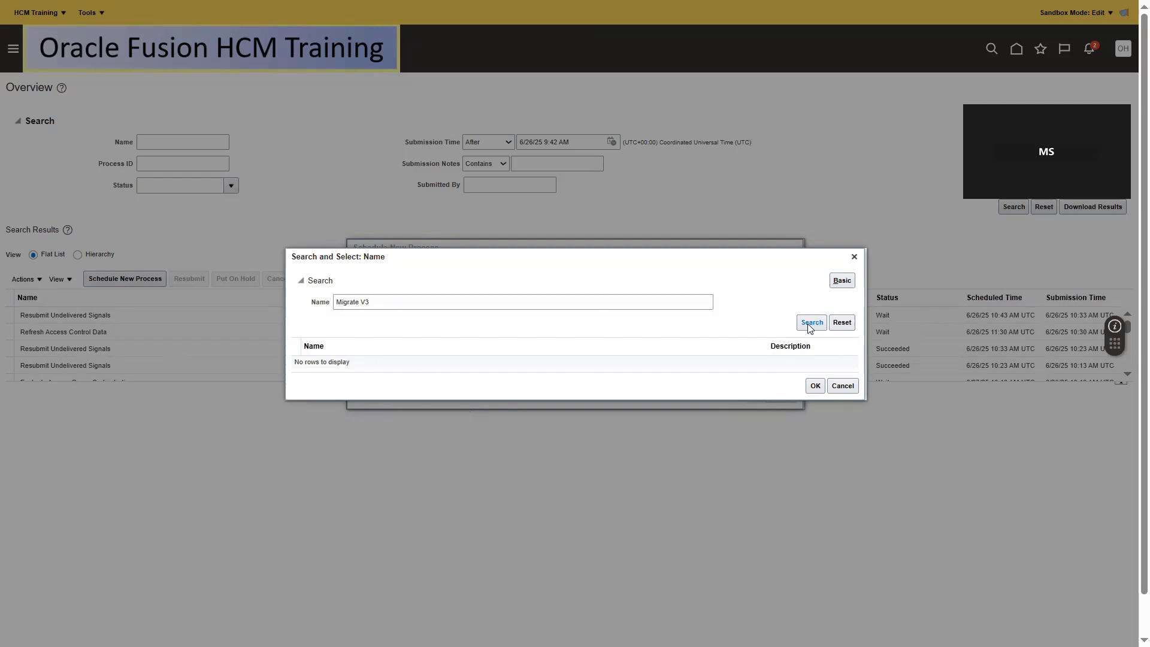
Broaden the job name search to Migrate%V3 and run it.
{"action": "left_click", "coordinate": [362, 303]}
{"action": "type", "text": "to"}
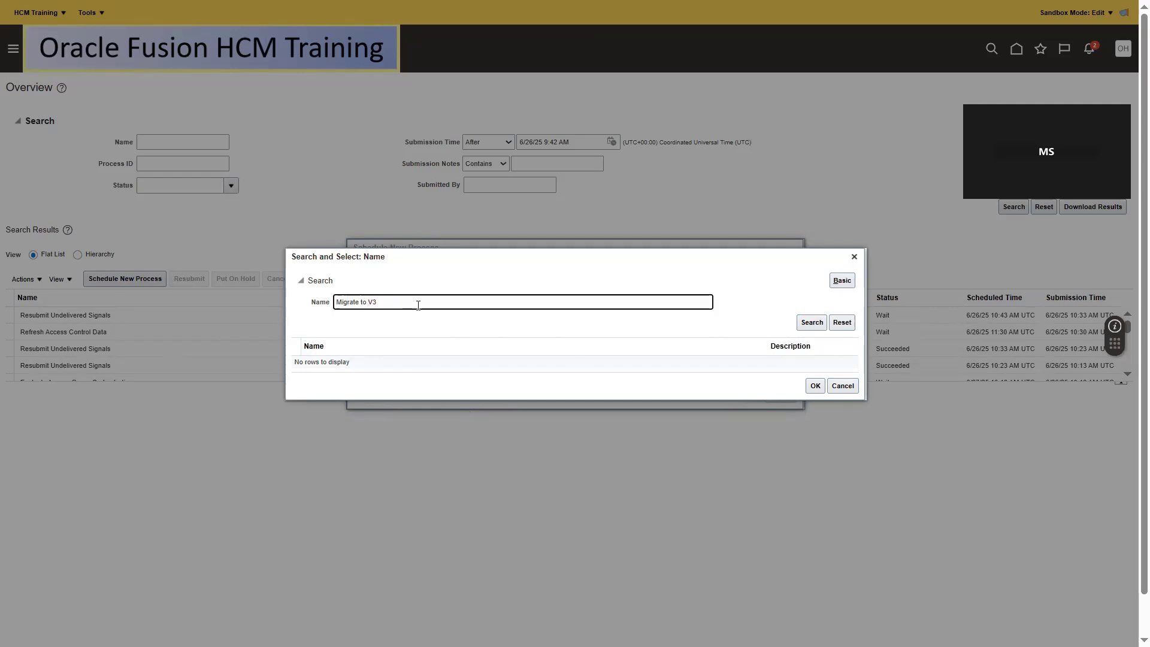
{"action": "key", "text": "BackSpace"}
{"action": "key", "text": "BackSpace"}
{"action": "key", "text": "BackSpace"}
{"action": "key", "text": "BackSpace"}
{"action": "type", "text": "%"}
{"action": "left_click", "coordinate": [808, 327]}
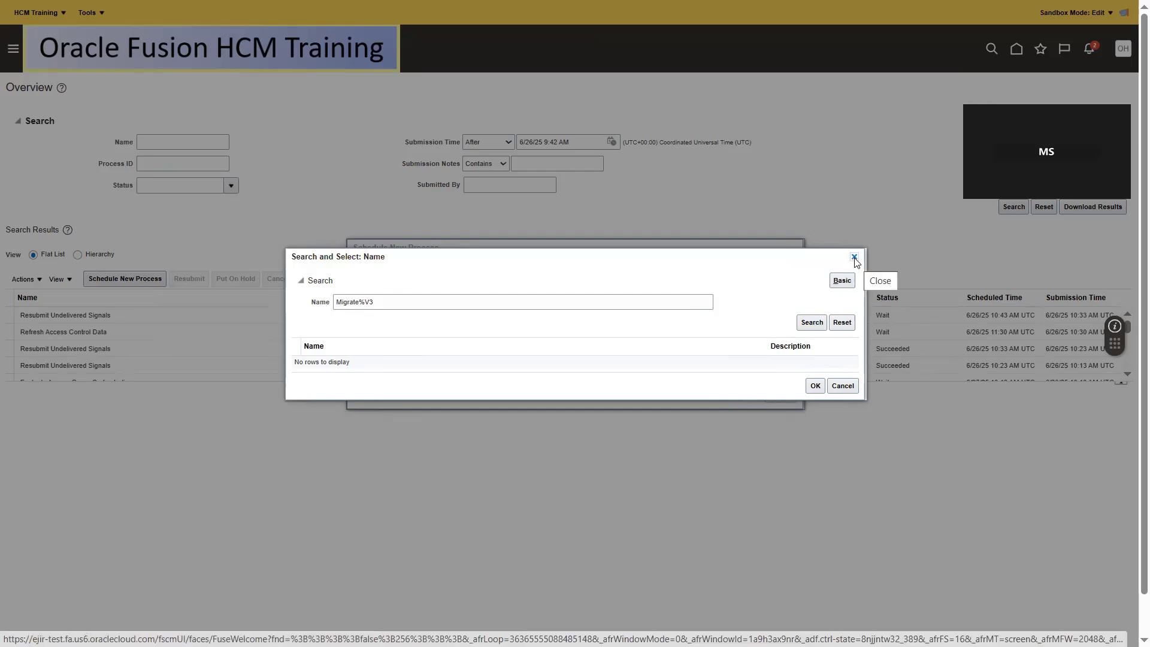
Abandon the job name search and cancel scheduling the new process.
{"action": "left_click", "coordinate": [362, 302]}
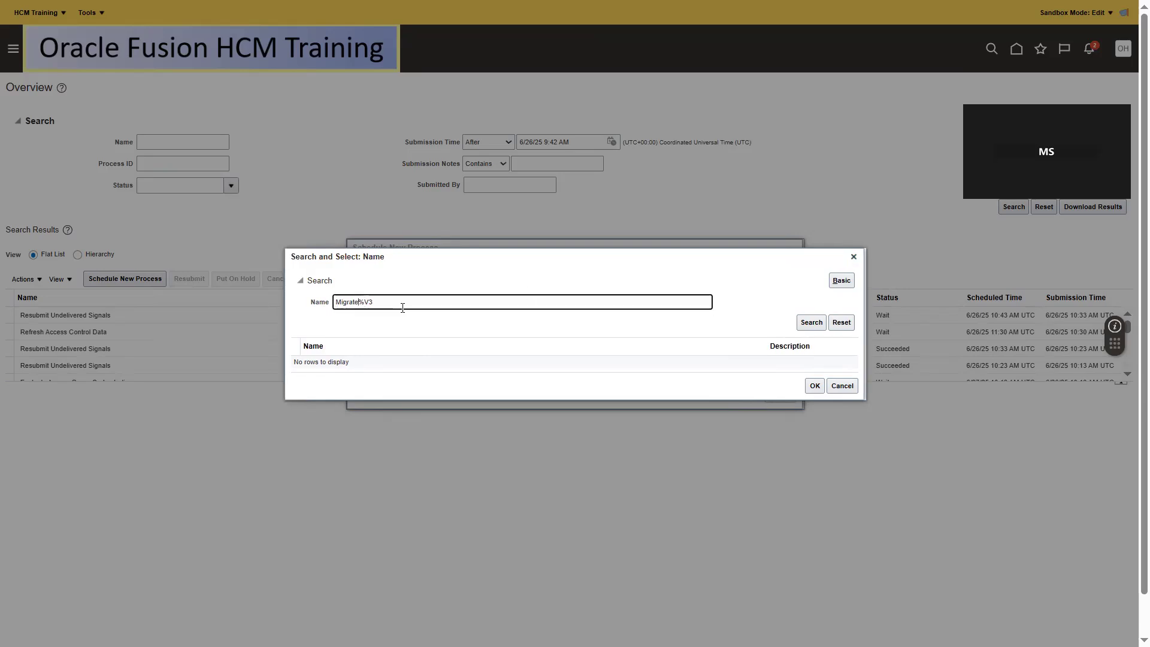
{"action": "key", "text": "BackSpace"}
{"action": "key", "text": "BackSpace"}
{"action": "key", "text": "BackSpace"}
{"action": "key", "text": "BackSpace"}
{"action": "type", "text": "\\"}
{"action": "key", "text": "BackSpace"}
{"action": "left_click", "coordinate": [853, 257]}
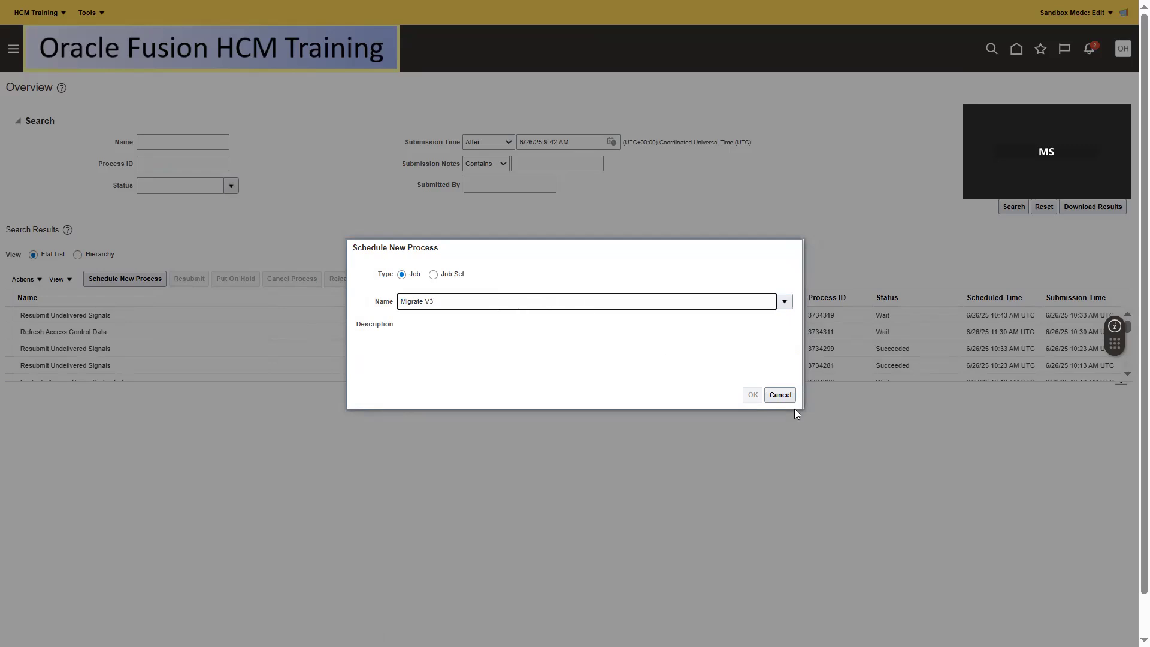
{"action": "left_click", "coordinate": [779, 395]}
Enter Migrate as the name criterion of the process search and start scheduling a new process.
{"action": "left_click", "coordinate": [164, 142]}
{"action": "type", "text": "Migrate"}
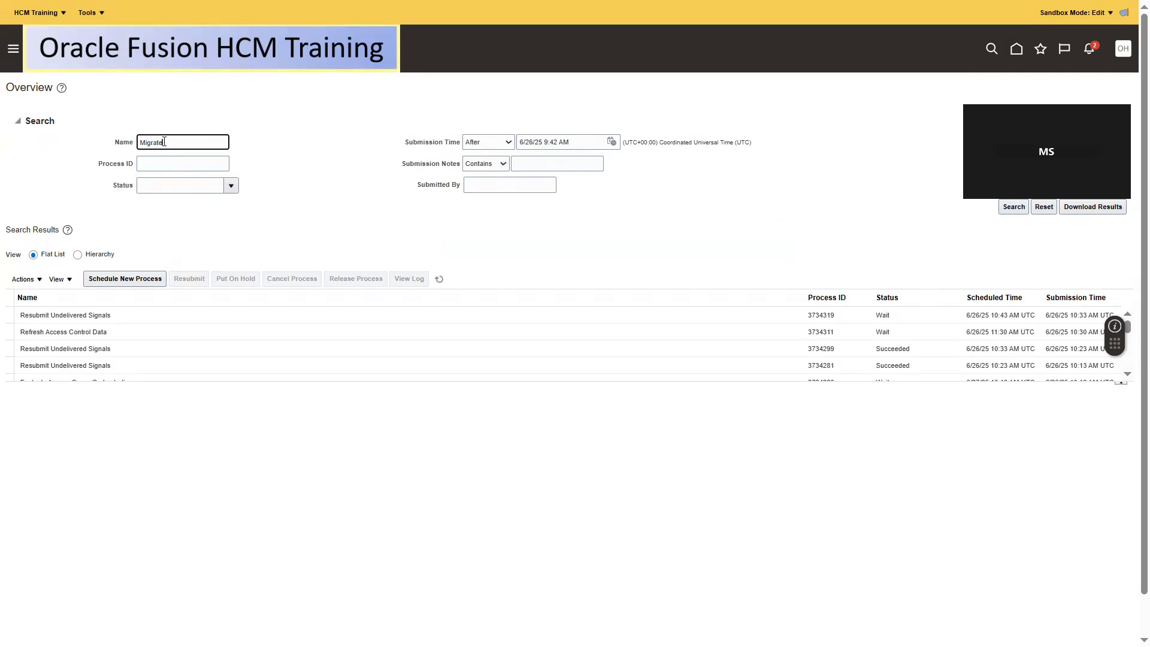
{"action": "left_click", "coordinate": [108, 282]}
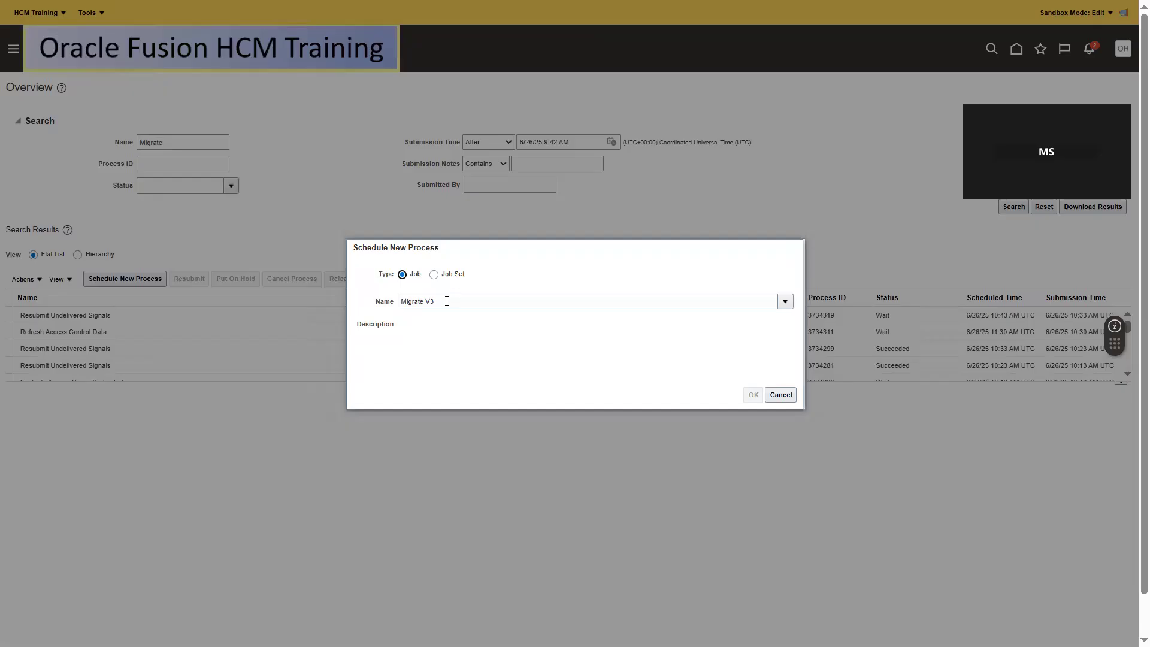
Search the job names for %V3% and check the migration process name on the V3 Seniority date slide.
{"action": "triple_click", "coordinate": [438, 305]}
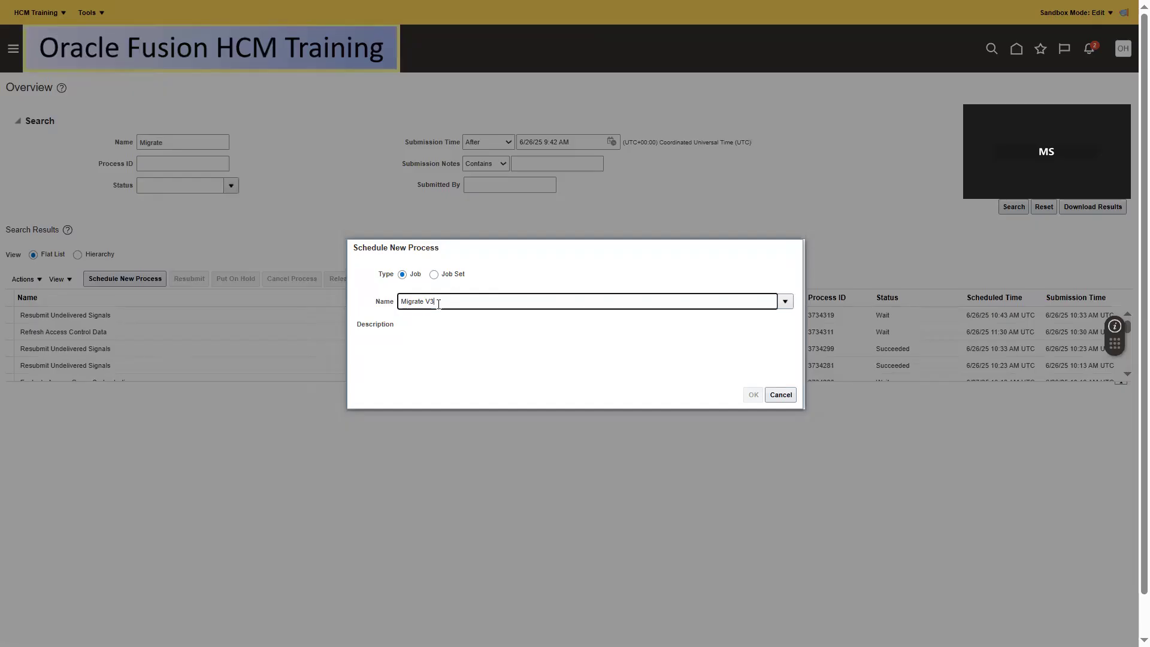
{"action": "type", "text": "%V3%"}
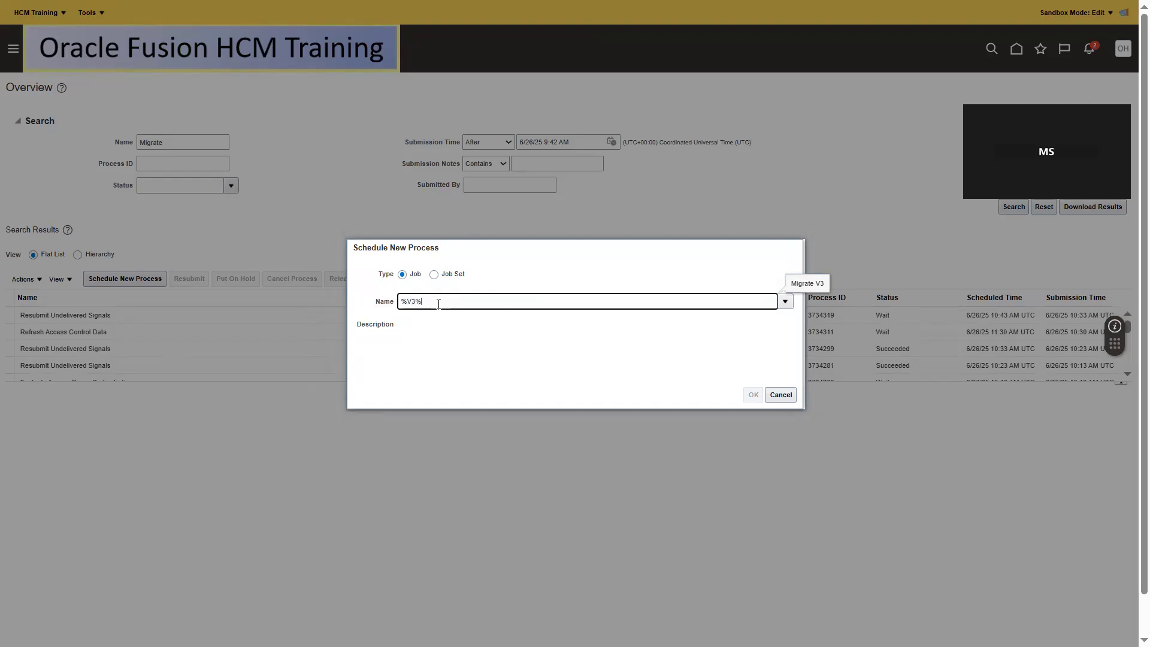
{"action": "key", "text": "Tab"}
{"action": "type", "text": "%V3%"}
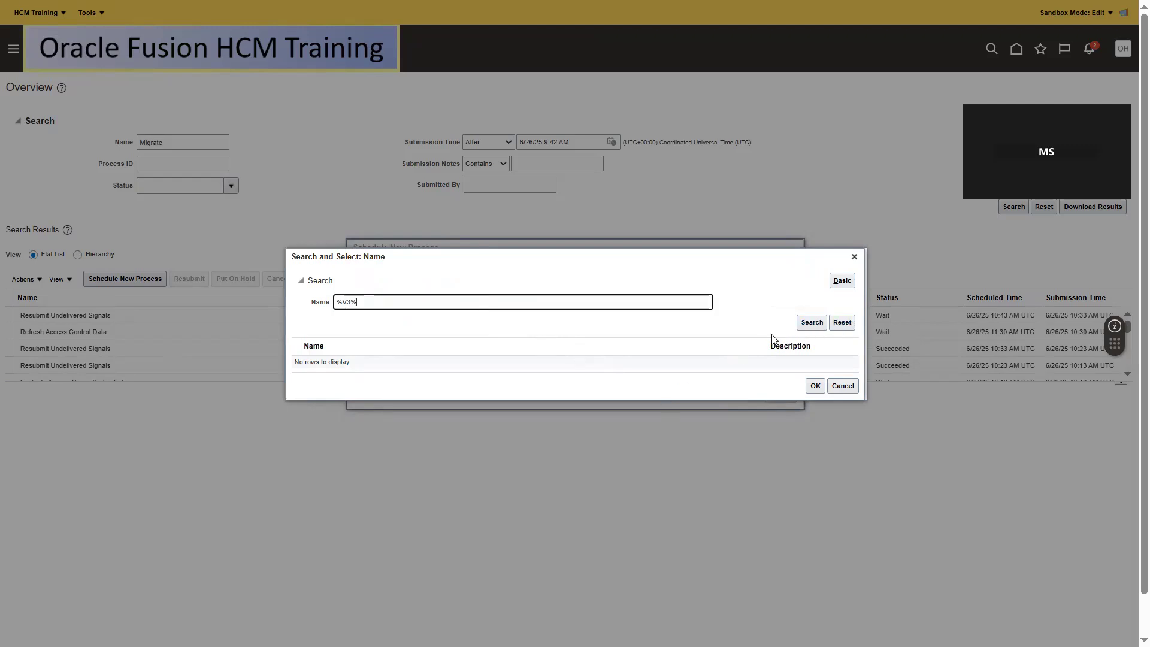
{"action": "left_click", "coordinate": [813, 324]}
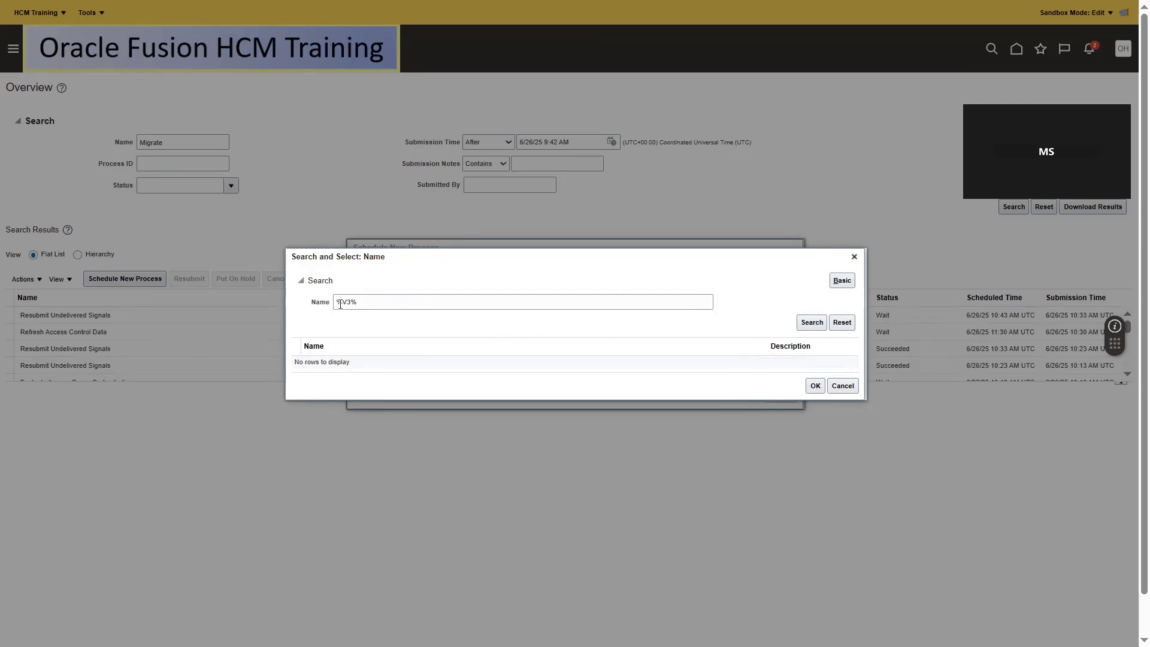
{"action": "left_click", "coordinate": [379, 307]}
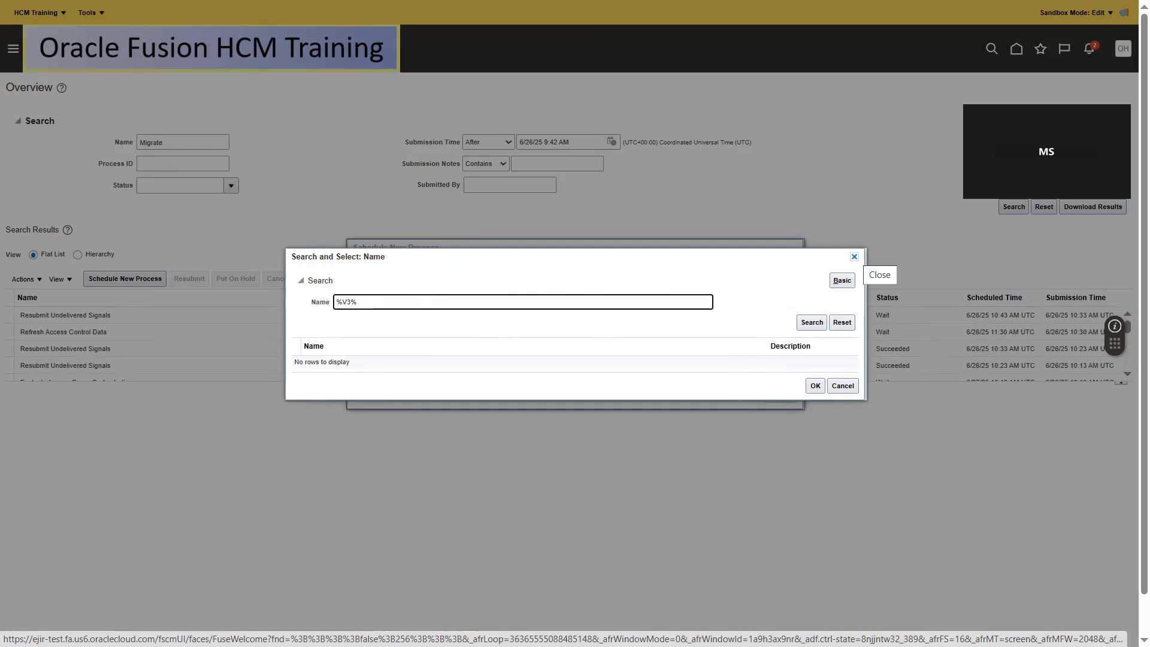
{"action": "key", "text": "alt+Tab"}
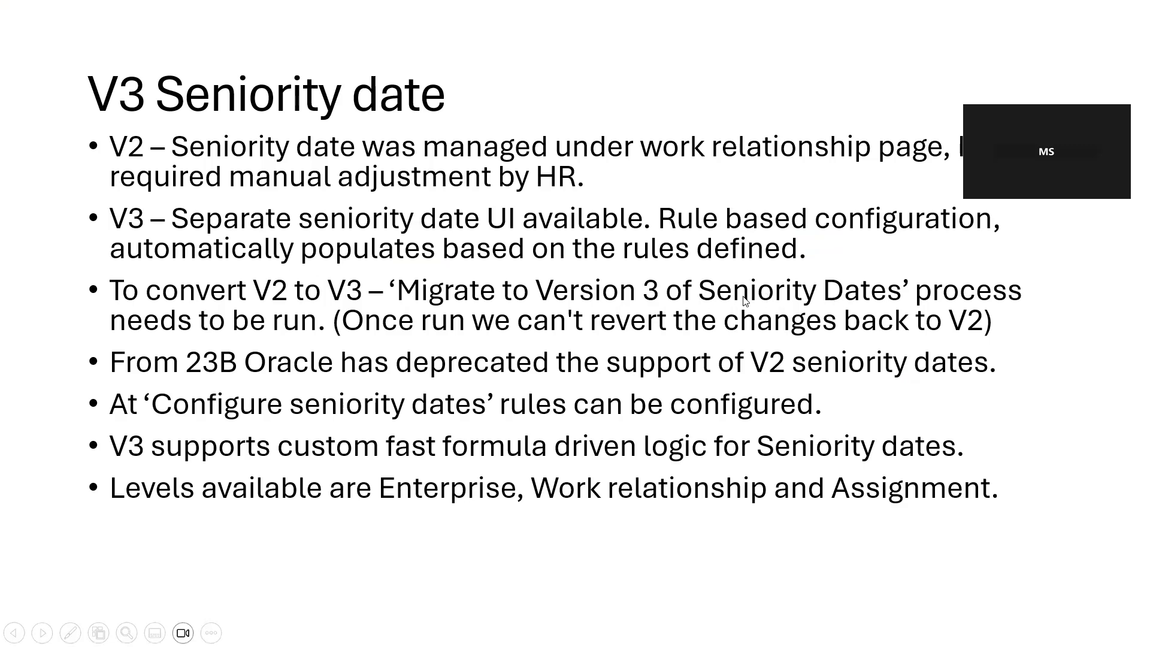
{"action": "key", "text": "alt+Tab"}
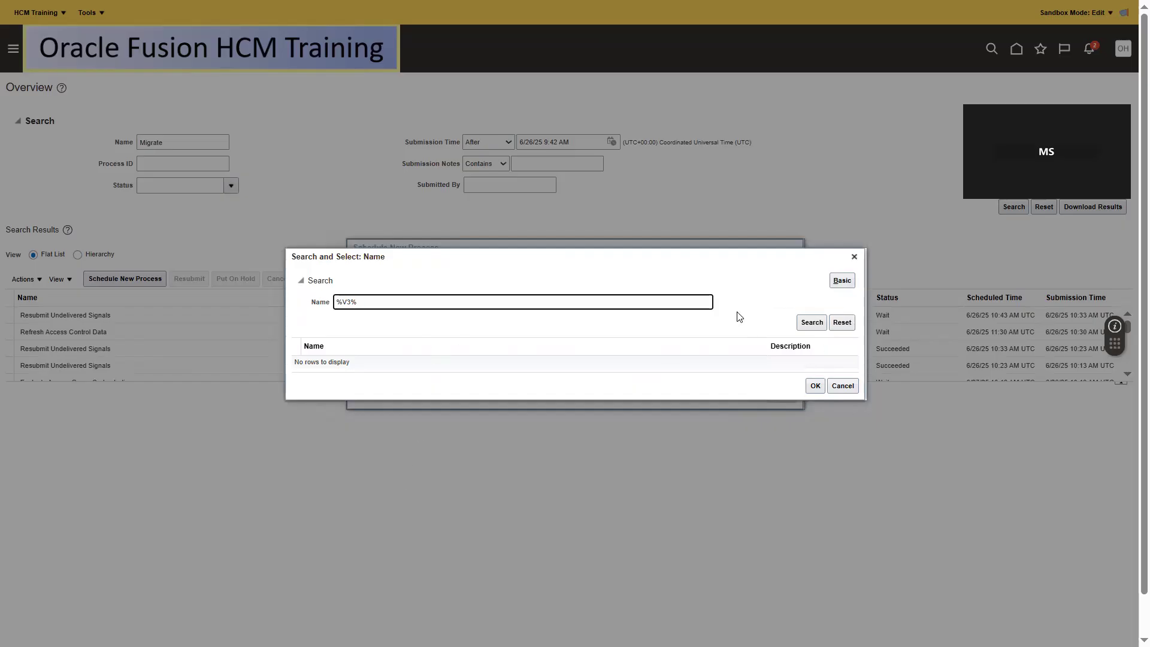
Search the job names for Calculate and narrow the search to Calculate seni.
{"action": "key", "text": "ctrl+a"}
{"action": "type", "text": "Calculat"}
{"action": "key", "text": "Return"}
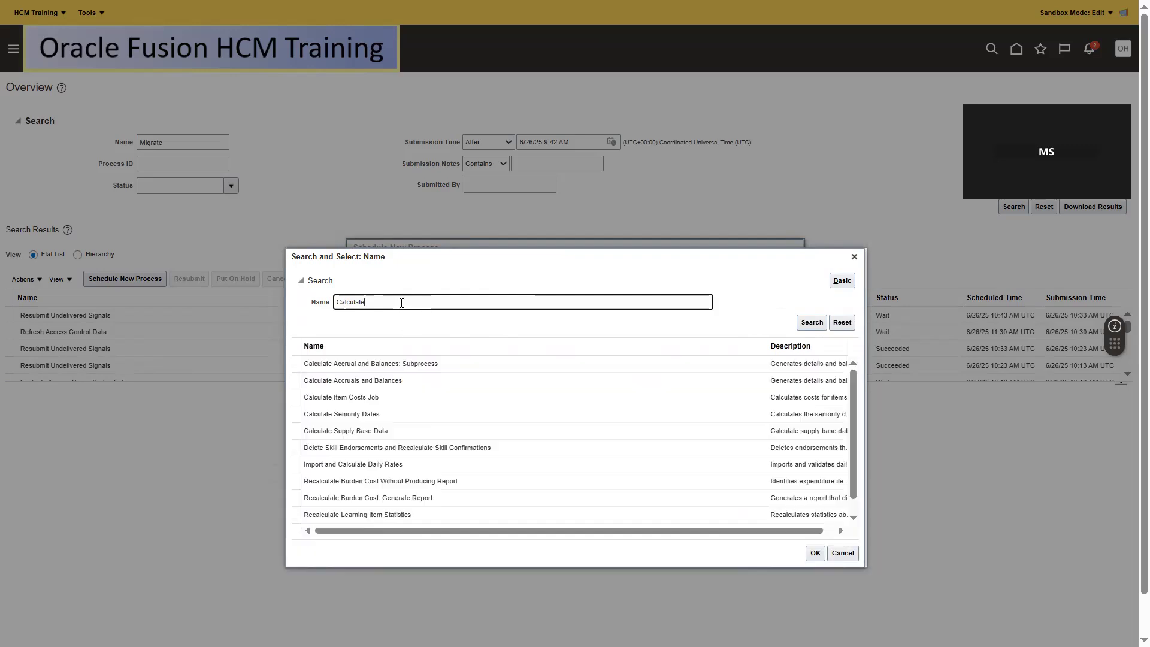
{"action": "type", "text": "seni"}
{"action": "key", "text": "Return"}
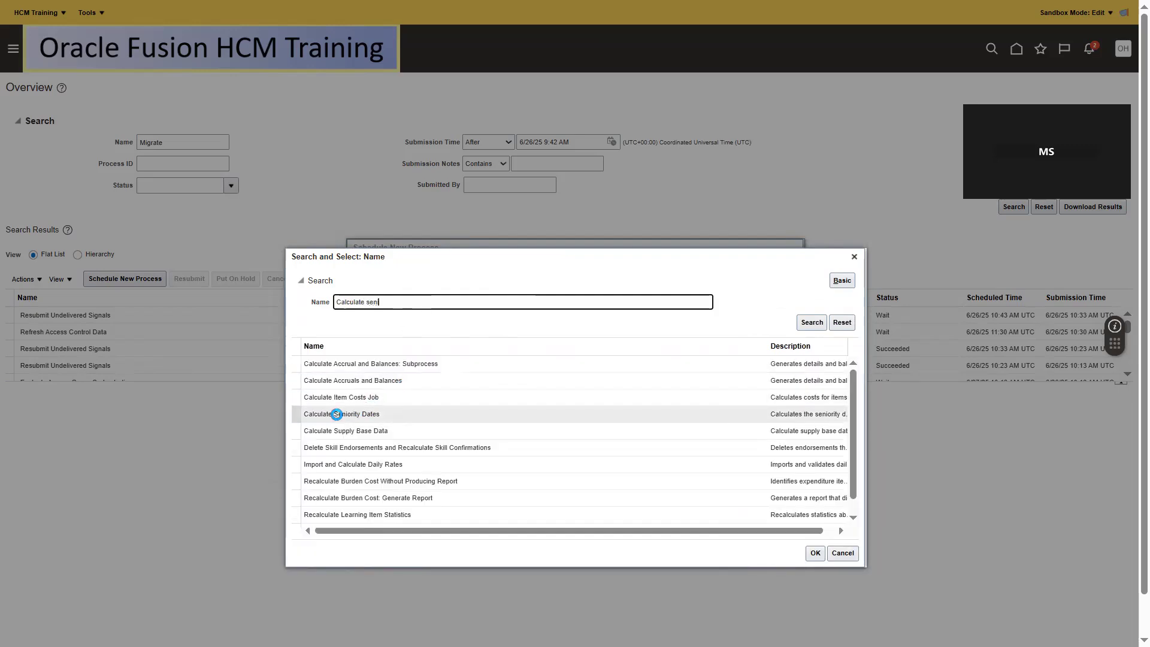
Choose the Calculate Seniority Dates job, examine its process parameters and close the details without submitting.
{"action": "left_click", "coordinate": [338, 365]}
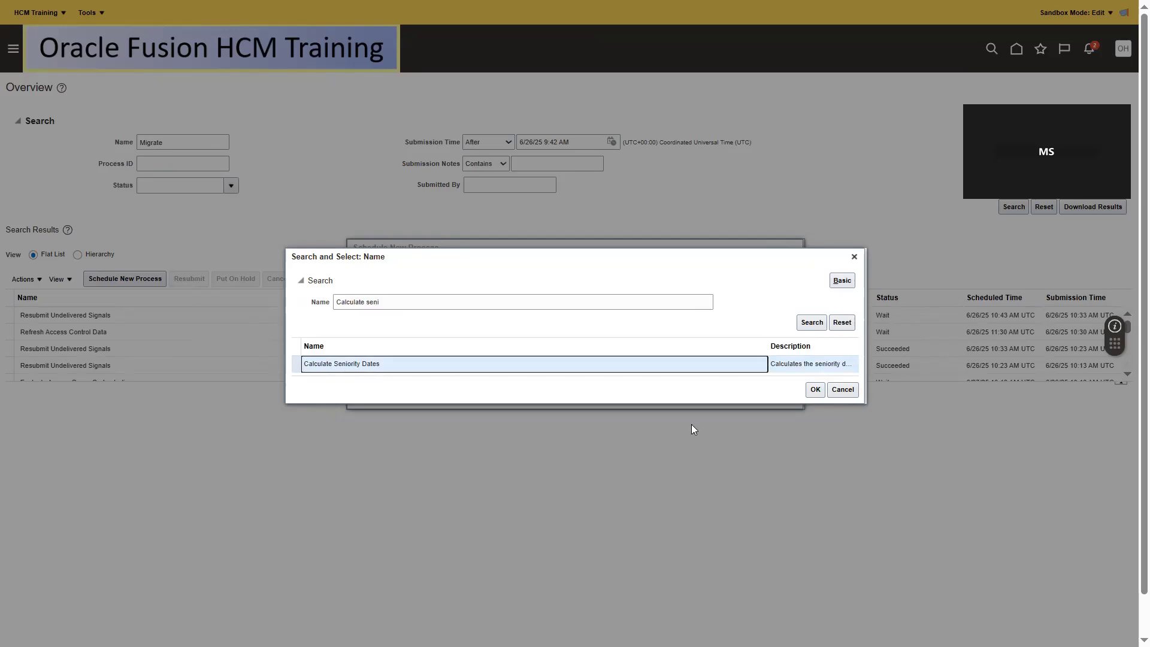
{"action": "left_click", "coordinate": [816, 389]}
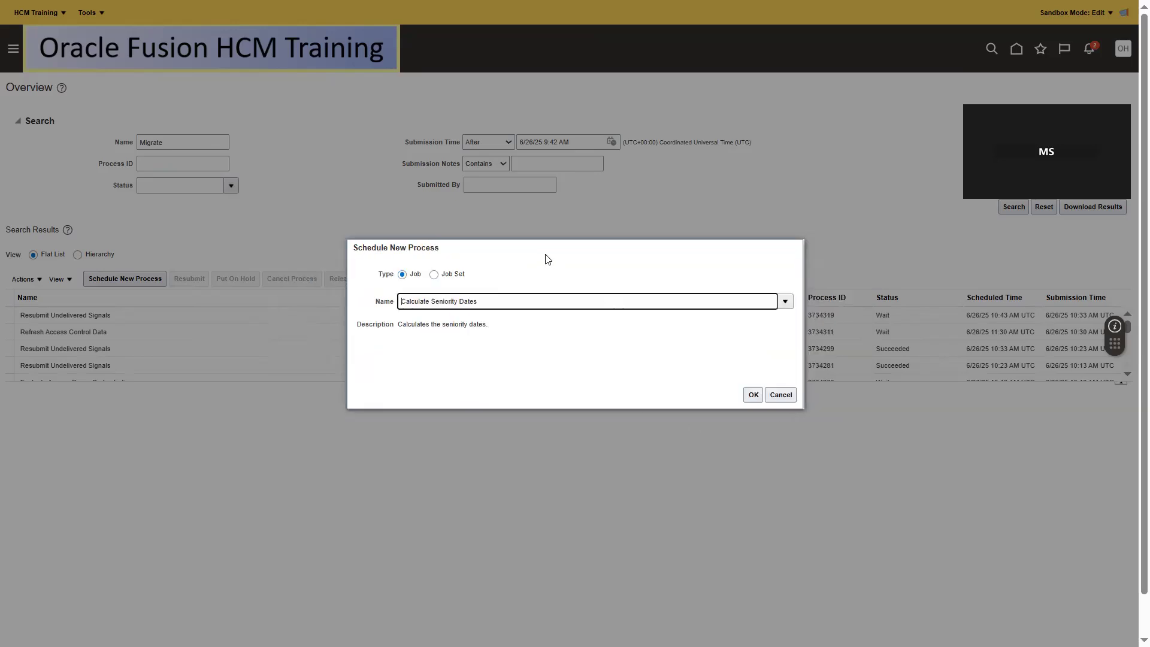
{"action": "left_click", "coordinate": [753, 394]}
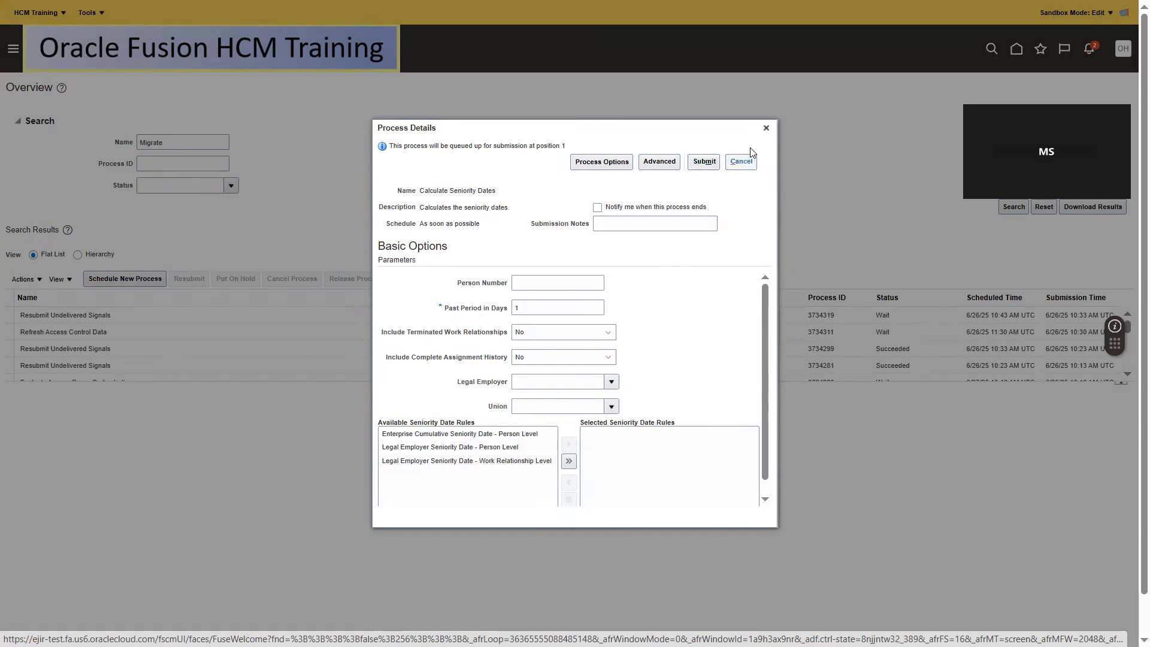
{"action": "left_click", "coordinate": [767, 128]}
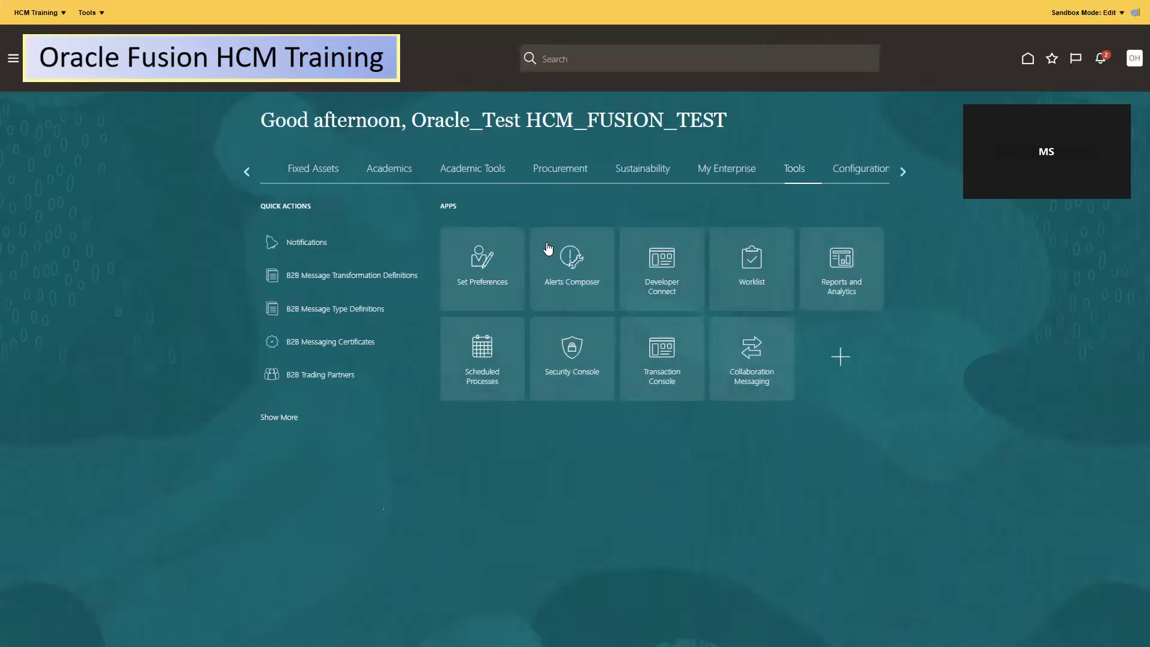
Go to My Client Groups on the home page and show its full list of quick actions.
{"action": "left_click", "coordinate": [240, 169]}
{"action": "left_click", "coordinate": [241, 169]}
{"action": "triple_click", "coordinate": [240, 169]}
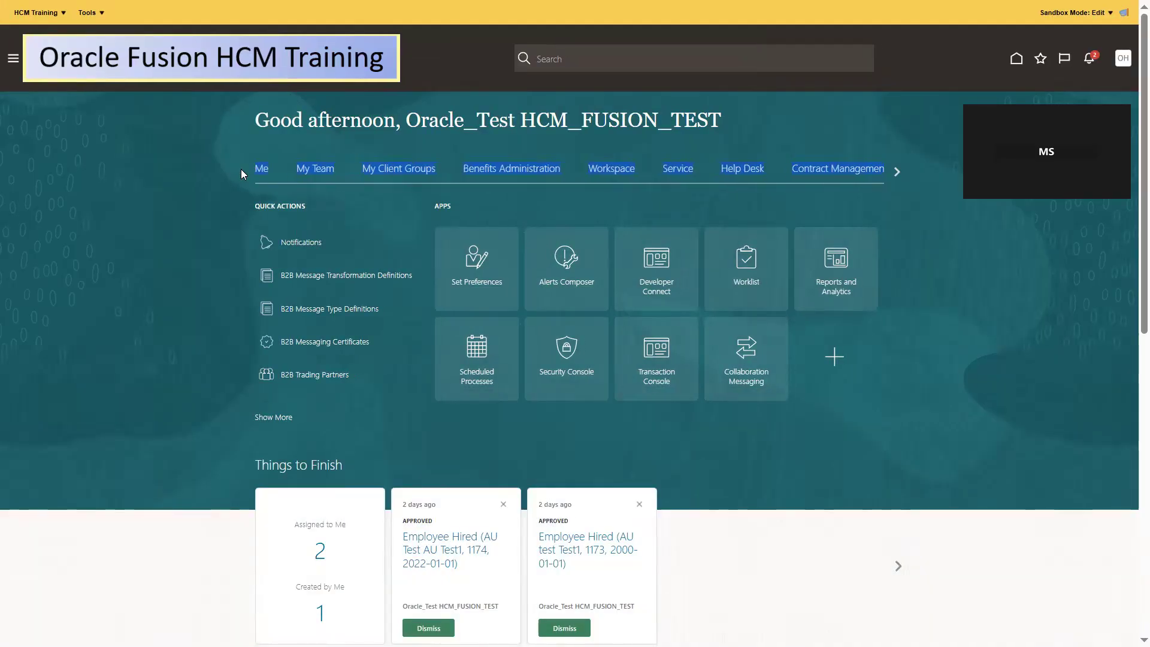
{"action": "left_click", "coordinate": [447, 179]}
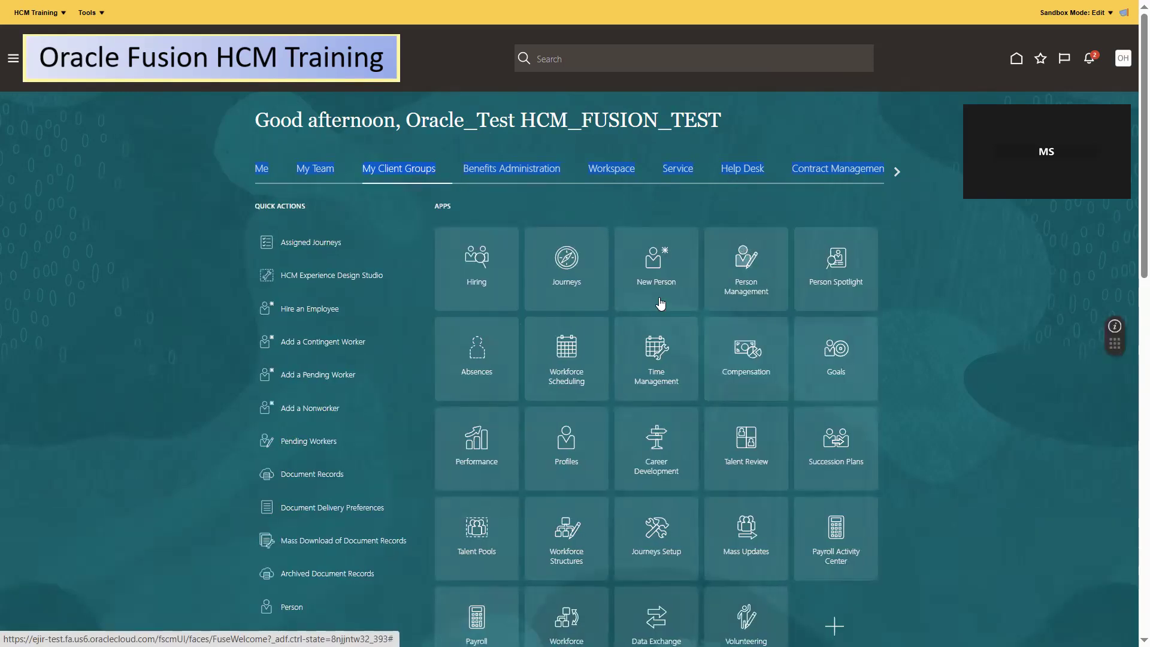
{"action": "scroll", "coordinate": [313, 400], "scroll_direction": "down", "scroll_amount": 5}
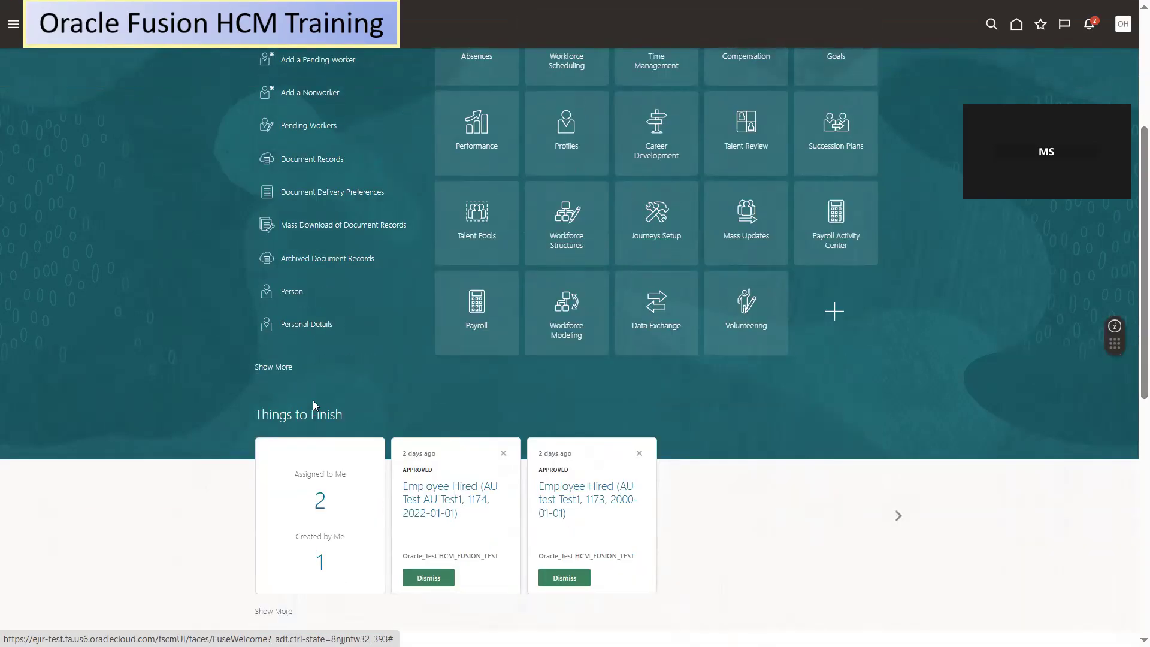
{"action": "left_click", "coordinate": [274, 367]}
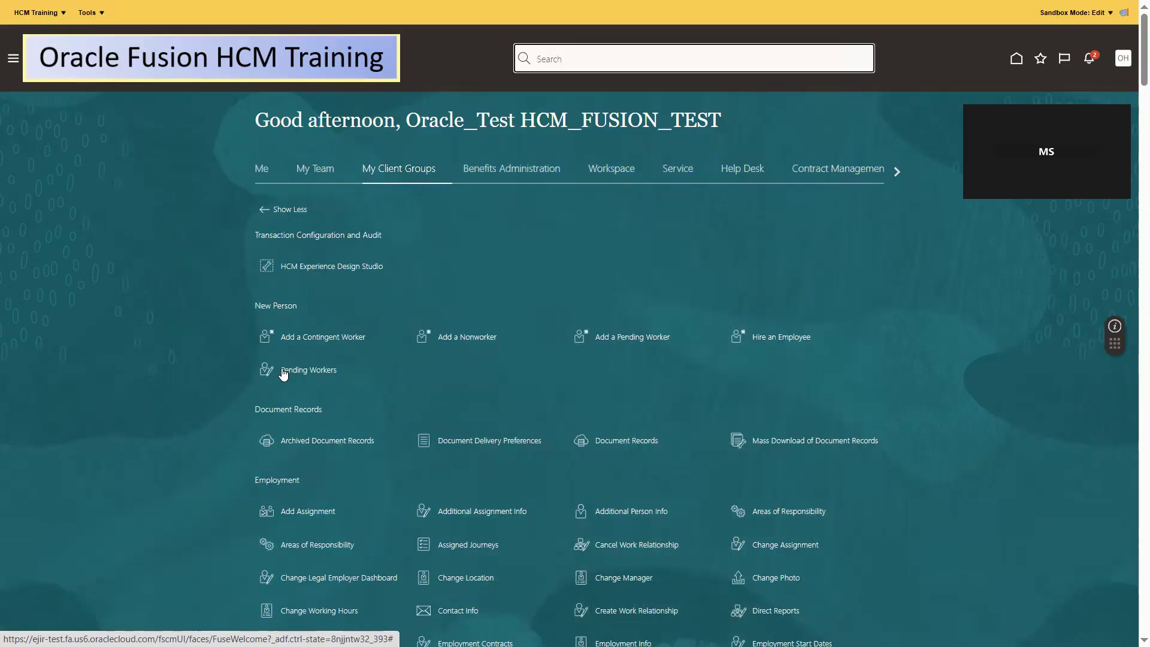
Locate the Seniority Dates quick action by searching the page for Senio.
{"action": "key", "text": "ctrl+f"}
{"action": "type", "text": "sne"}
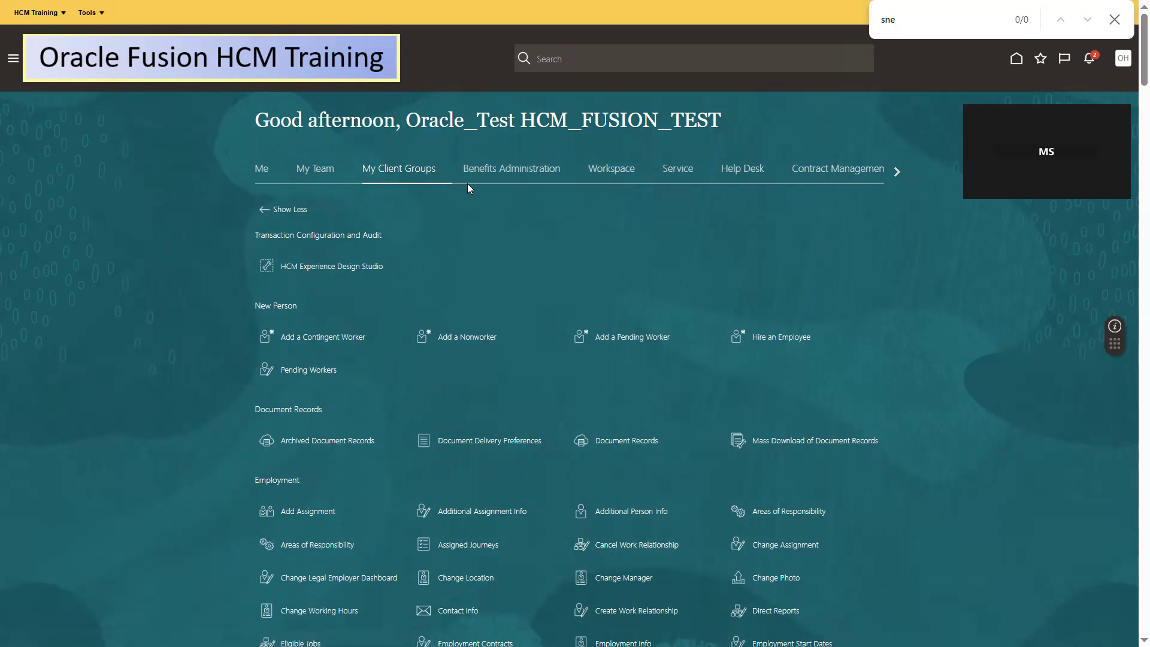
{"action": "key", "text": "ctrl+a"}
{"action": "type", "text": "Senio"}
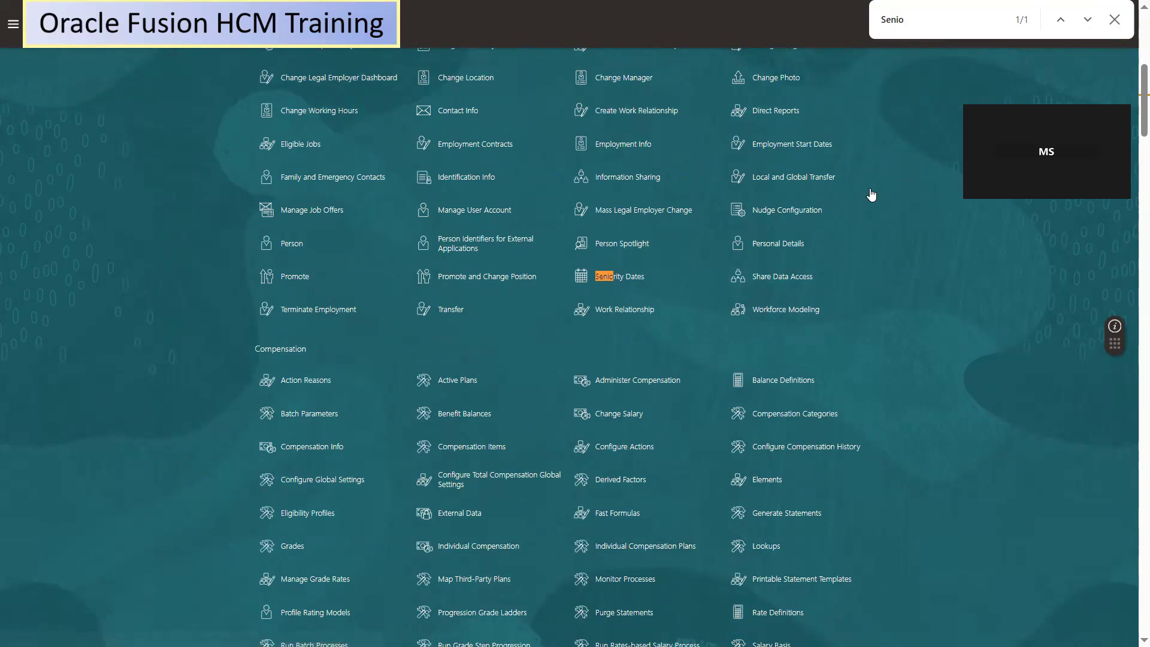
{"action": "key", "text": "Escape"}
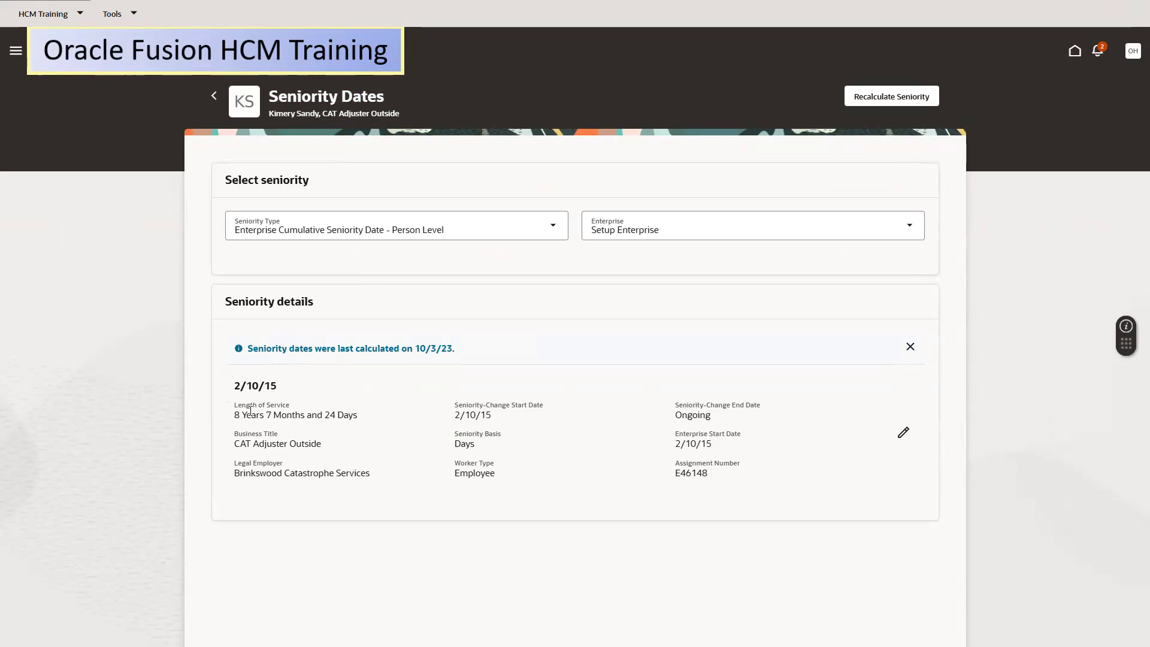
Review the employee's length of service, and save a manual seniority adjustment of -100 days with the comment test.
{"action": "left_click_drag", "start_coordinate": [236, 408], "coordinate": [291, 408]}
{"action": "left_click", "coordinate": [290, 427]}
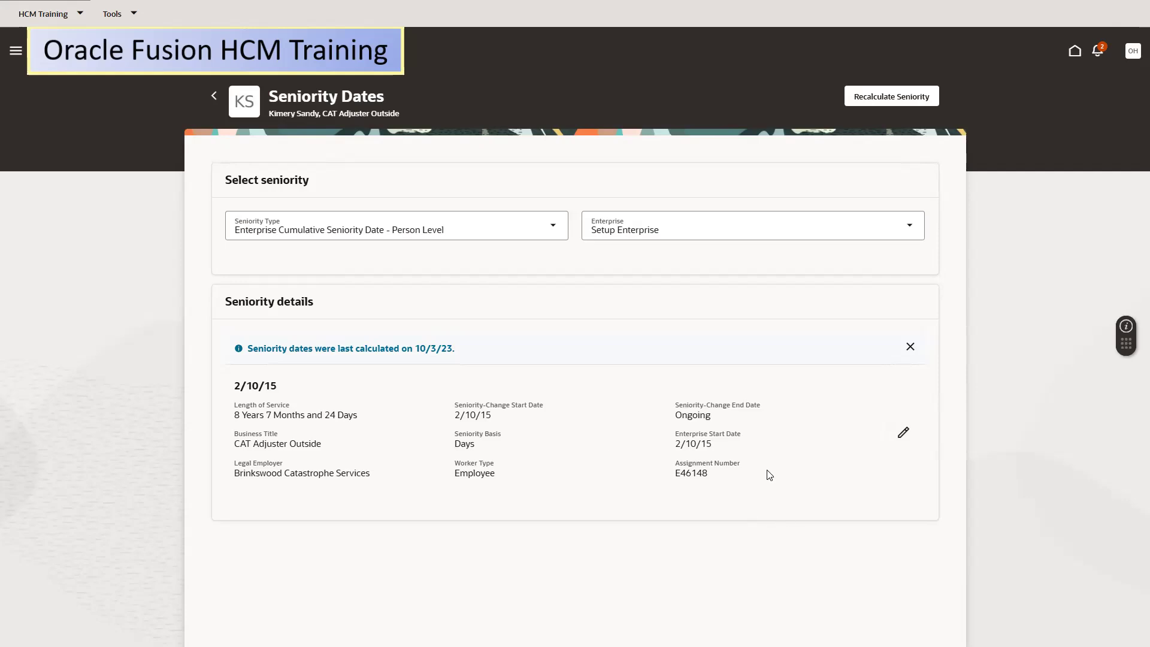
{"action": "left_click", "coordinate": [903, 432]}
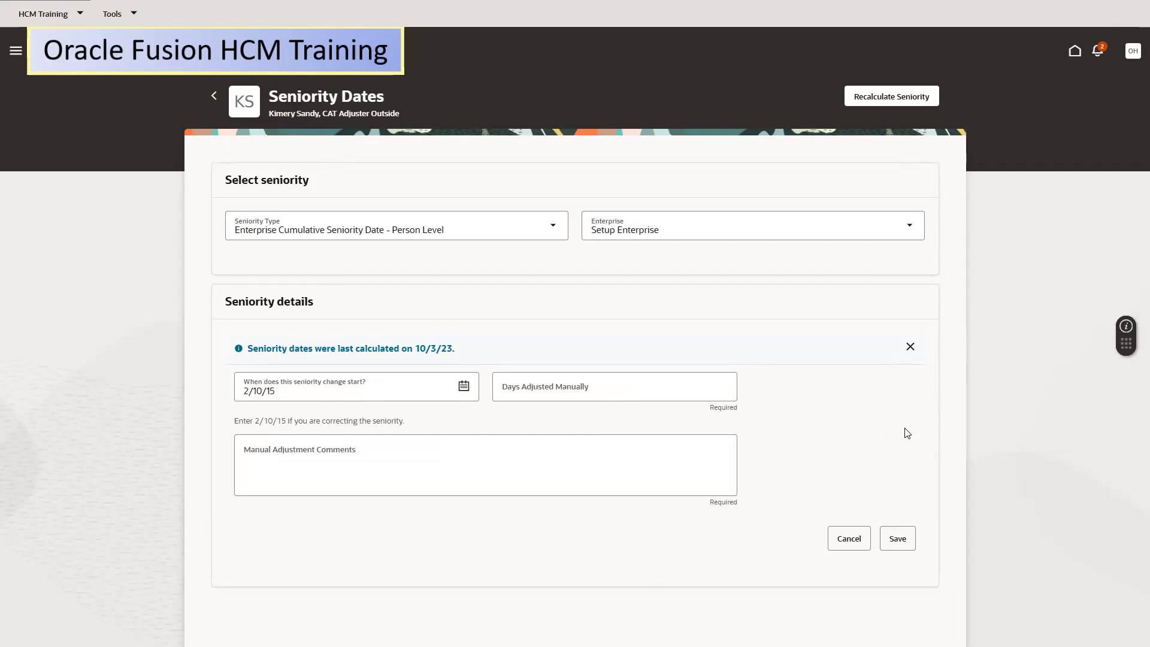
{"action": "left_click", "coordinate": [562, 392]}
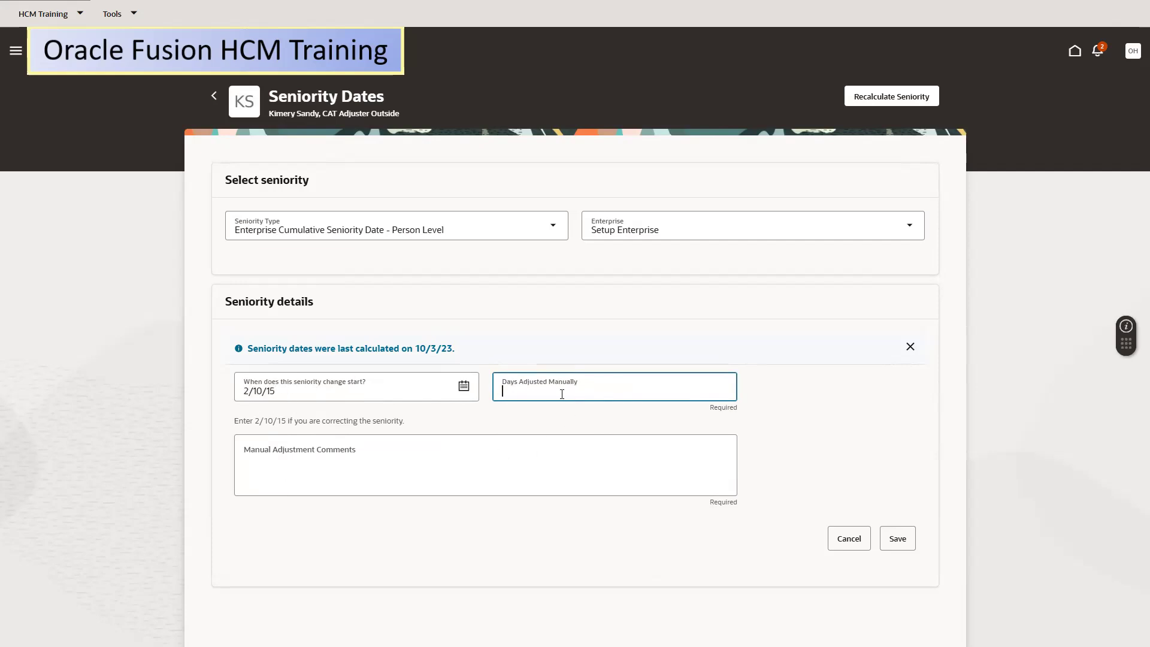
{"action": "type", "text": "-100"}
{"action": "left_click", "coordinate": [343, 453]}
{"action": "type", "text": "test"}
{"action": "left_click", "coordinate": [894, 537]}
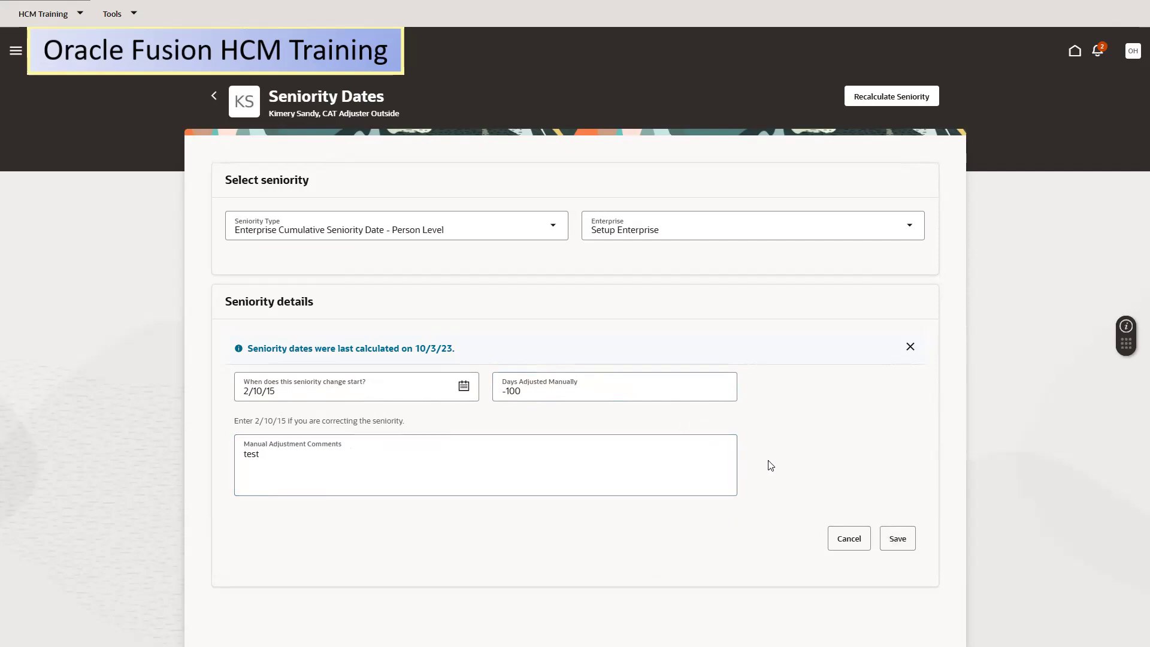
{"action": "left_click", "coordinate": [893, 544]}
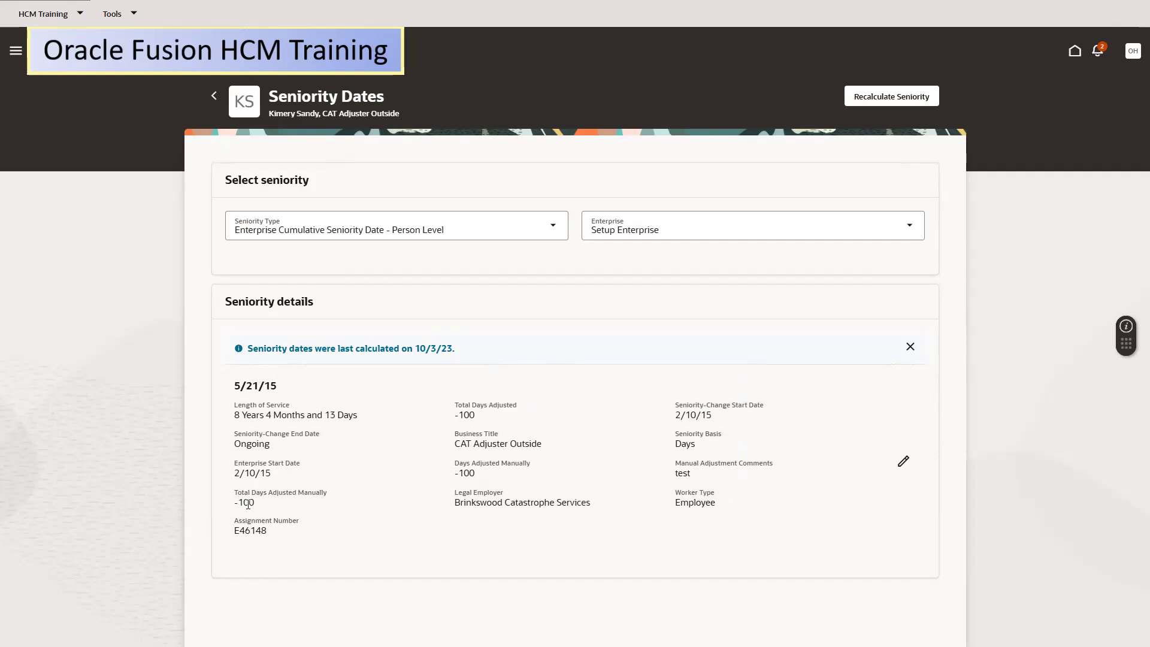
Check the enterprise start date, and try to remove the manual adjustment by clearing its days and comment and saving.
{"action": "triple_click", "coordinate": [268, 474]}
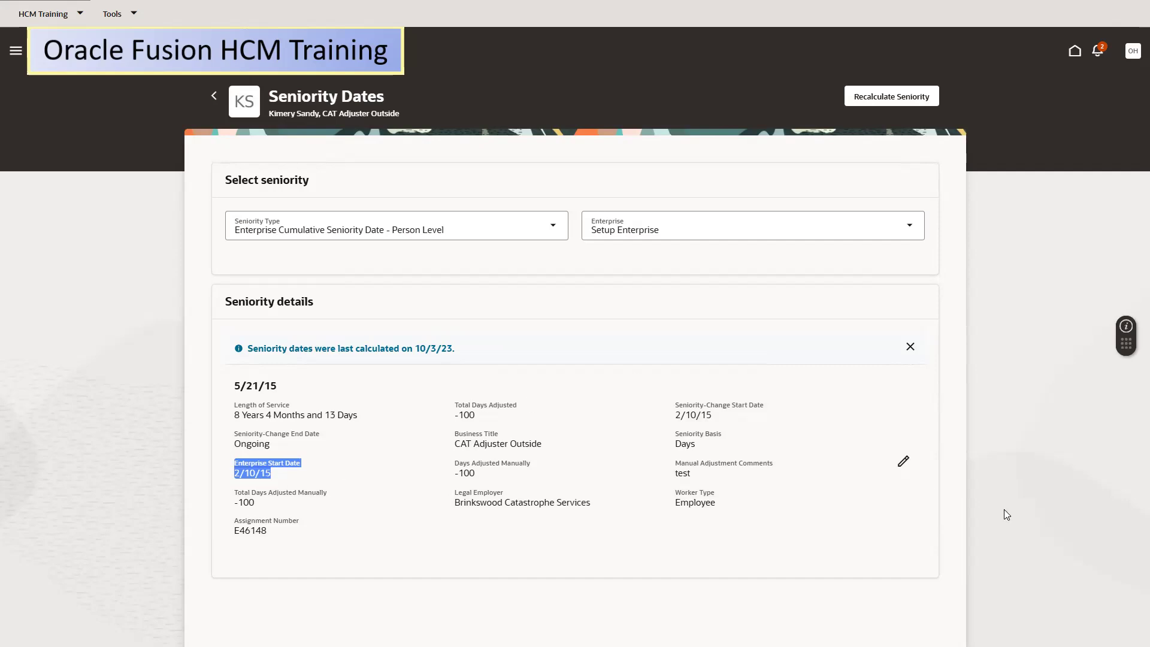
{"action": "left_click", "coordinate": [904, 460]}
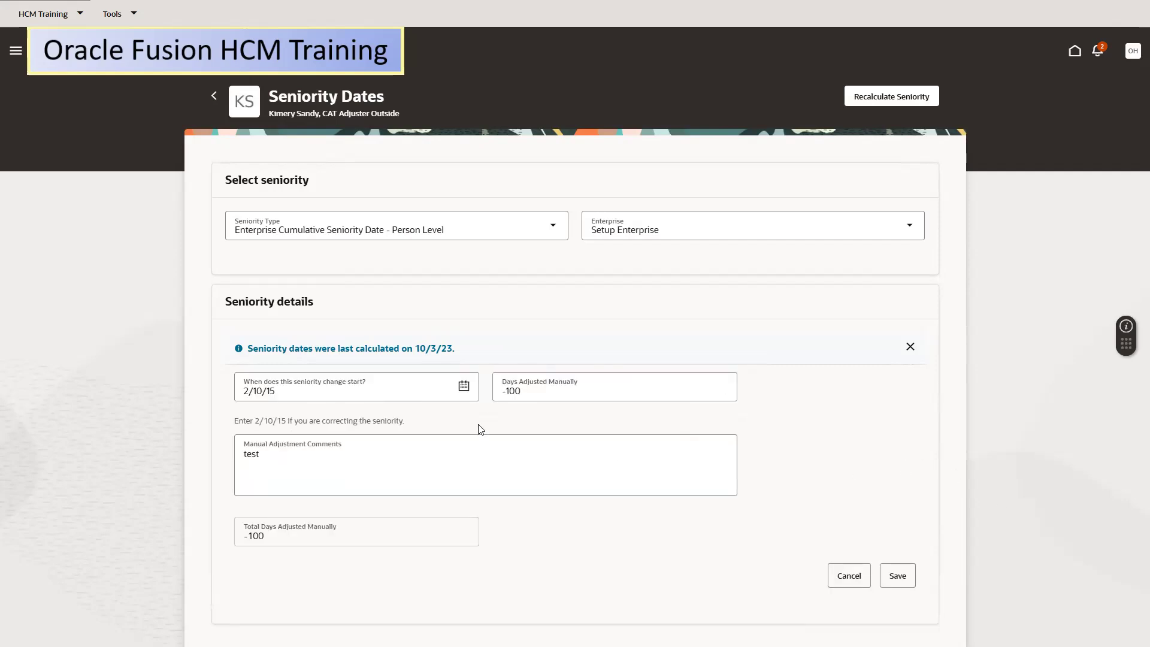
{"action": "left_click", "coordinate": [535, 390]}
{"action": "key", "text": "BackSpace"}
{"action": "key", "text": "BackSpace"}
{"action": "key", "text": "BackSpace"}
{"action": "key", "text": "BackSpace"}
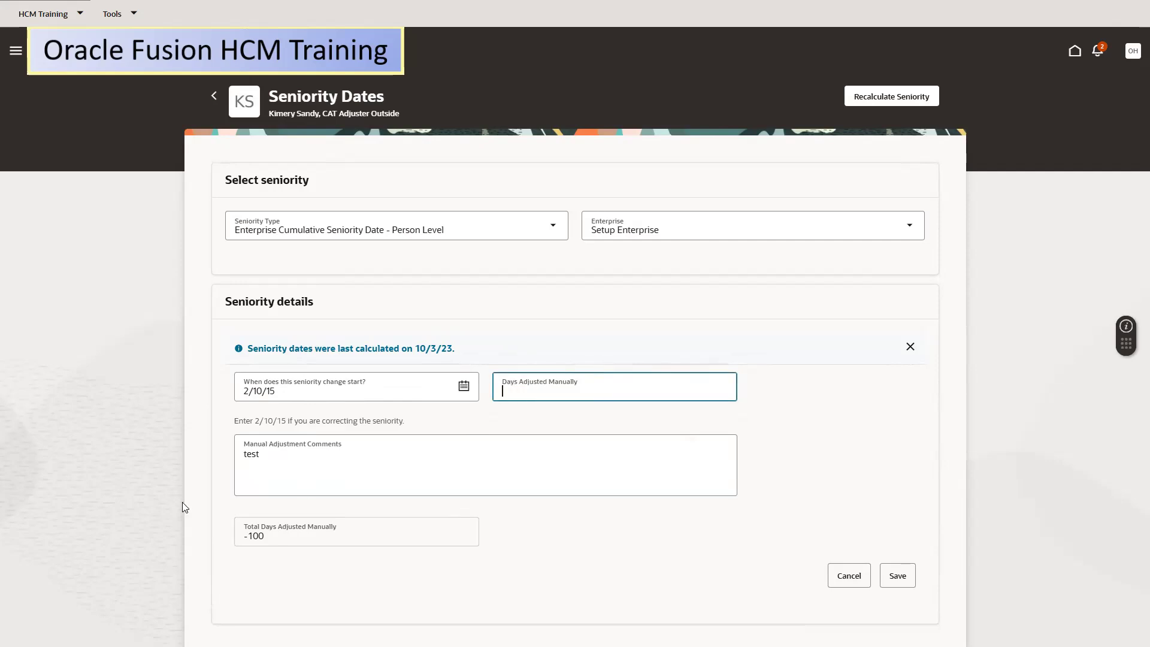
{"action": "left_click", "coordinate": [273, 458]}
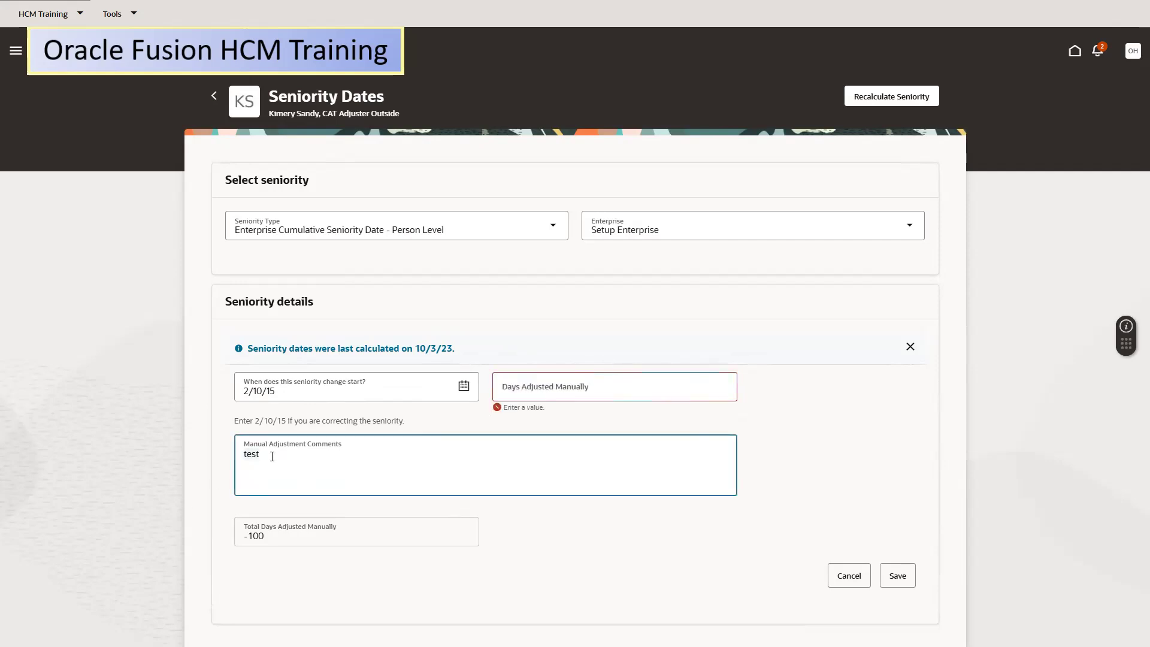
{"action": "key", "text": "BackSpace"}
{"action": "key", "text": "BackSpace"}
{"action": "key", "text": "BackSpace"}
{"action": "key", "text": "BackSpace"}
{"action": "left_click", "coordinate": [898, 578]}
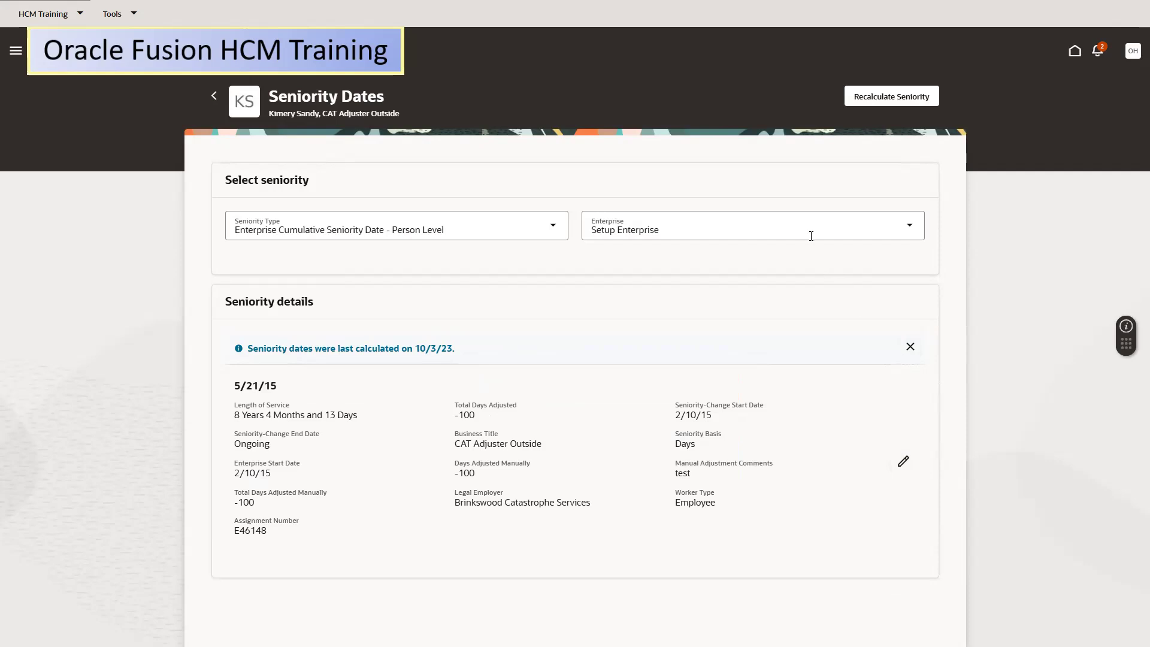
Set the manually adjusted days of the enterprise cumulative seniority date to 0 and save the change.
{"action": "left_click", "coordinate": [901, 460]}
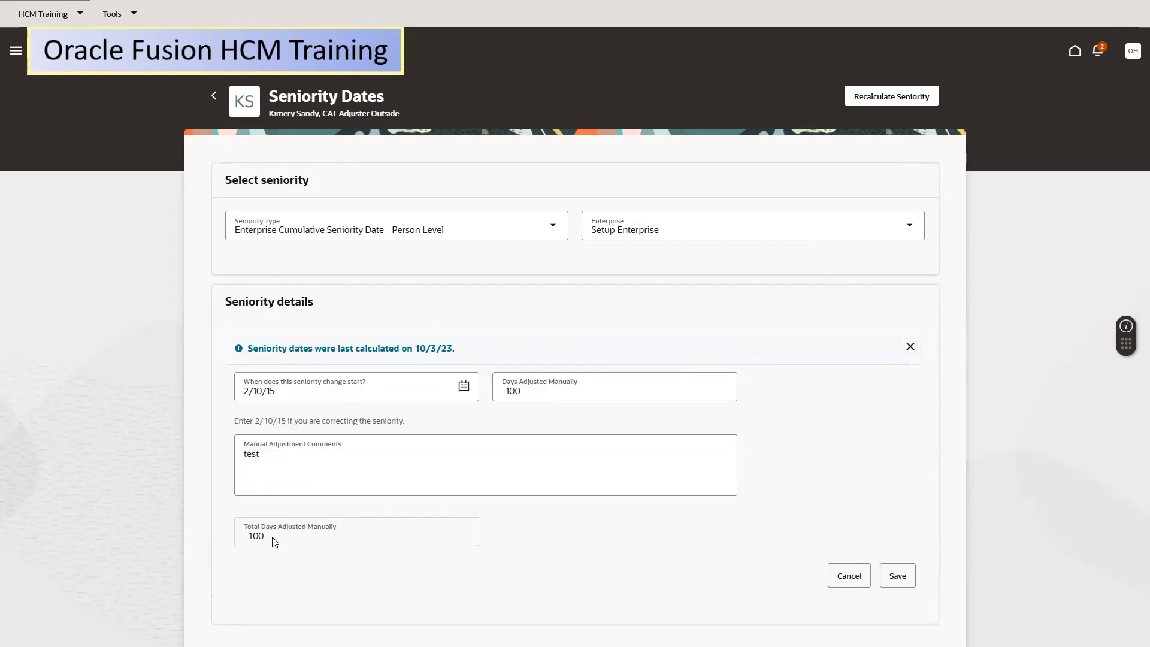
{"action": "left_click", "coordinate": [535, 396]}
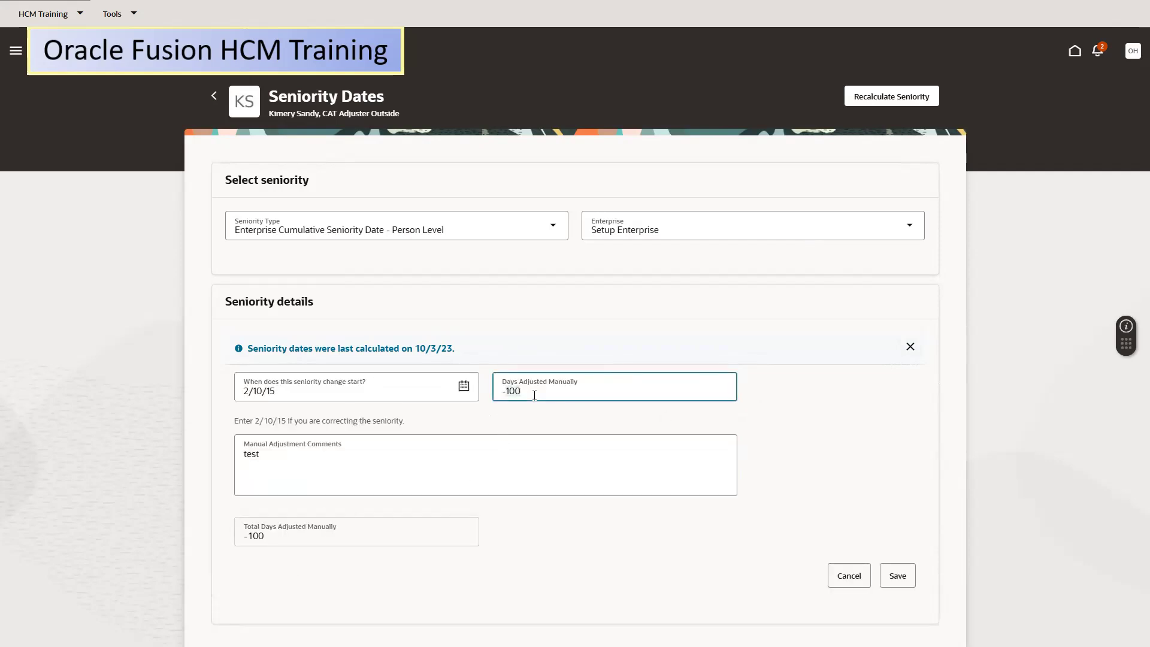
{"action": "key", "text": "BackSpace"}
{"action": "key", "text": "BackSpace"}
{"action": "key", "text": "BackSpace"}
{"action": "key", "text": "BackSpace"}
{"action": "double_click", "coordinate": [435, 542]}
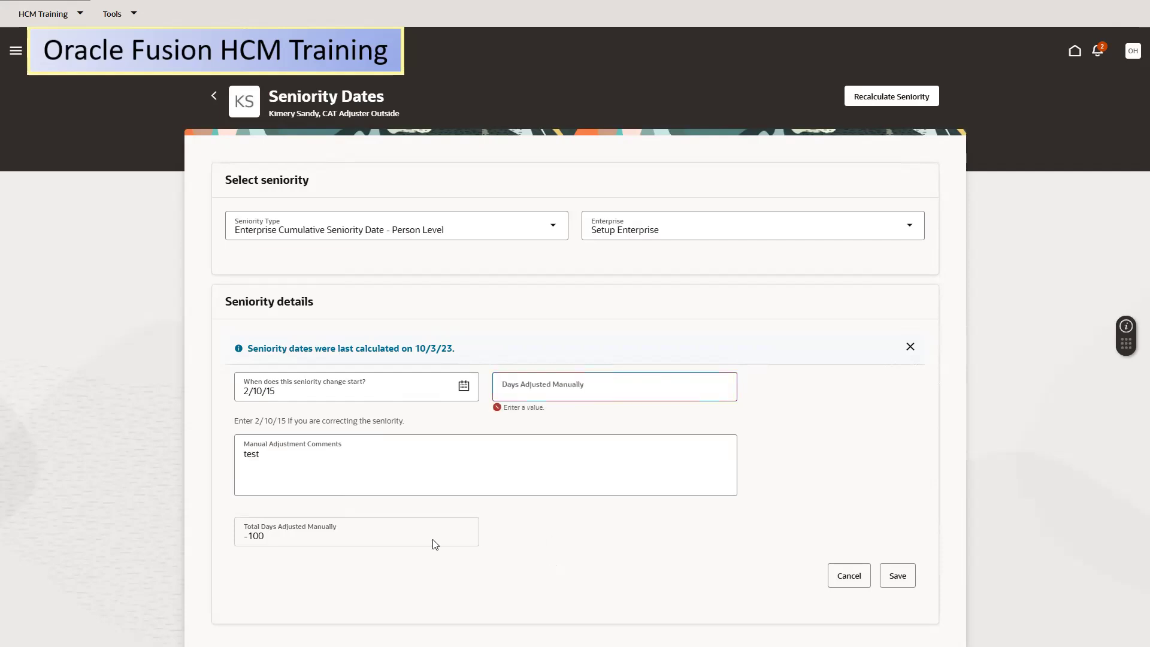
{"action": "left_click", "coordinate": [545, 401]}
{"action": "type", "text": "0"}
{"action": "left_click", "coordinate": [903, 579]}
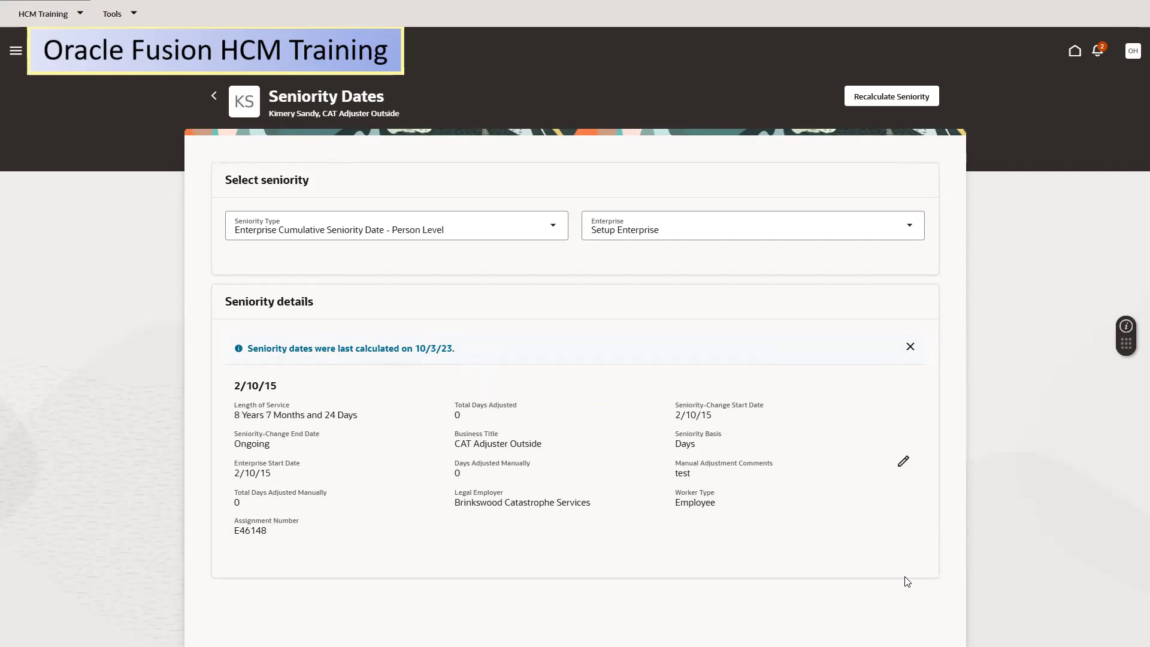
Highlight the recalculated seniority date, and save a manual adjustment of 100 days for the seniority.
{"action": "double_click", "coordinate": [271, 387]}
{"action": "left_click_drag", "start_coordinate": [251, 388], "coordinate": [228, 390]}
{"action": "left_click", "coordinate": [903, 461]}
{"action": "left_click", "coordinate": [542, 391]}
{"action": "type", "text": "100"}
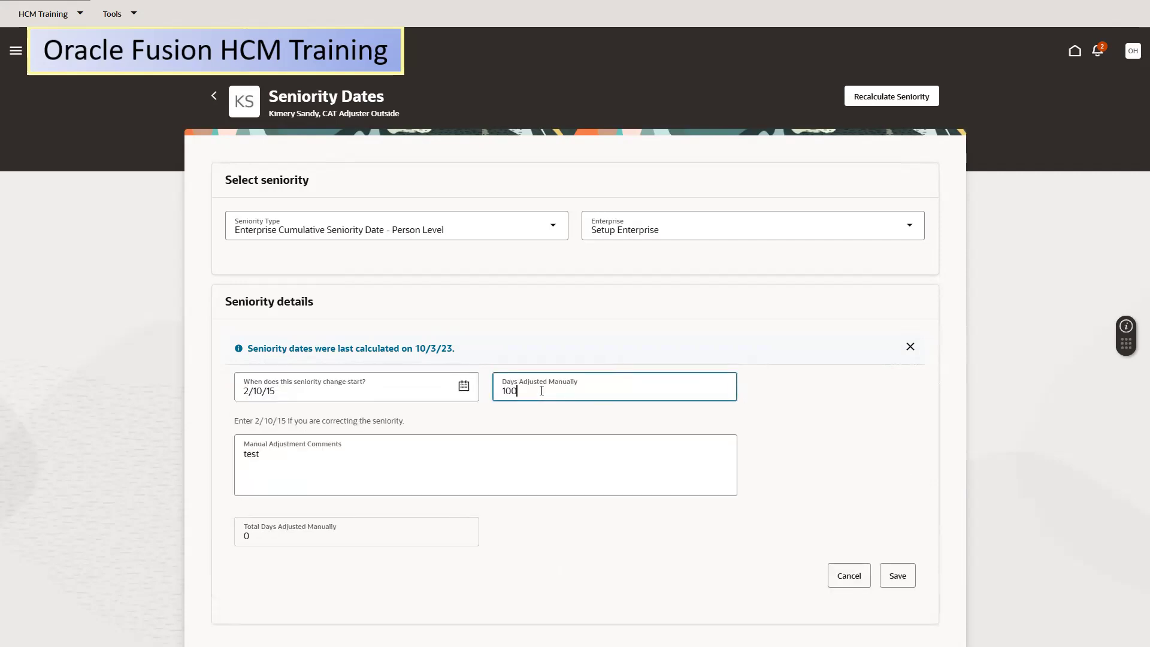
{"action": "left_click", "coordinate": [908, 574]}
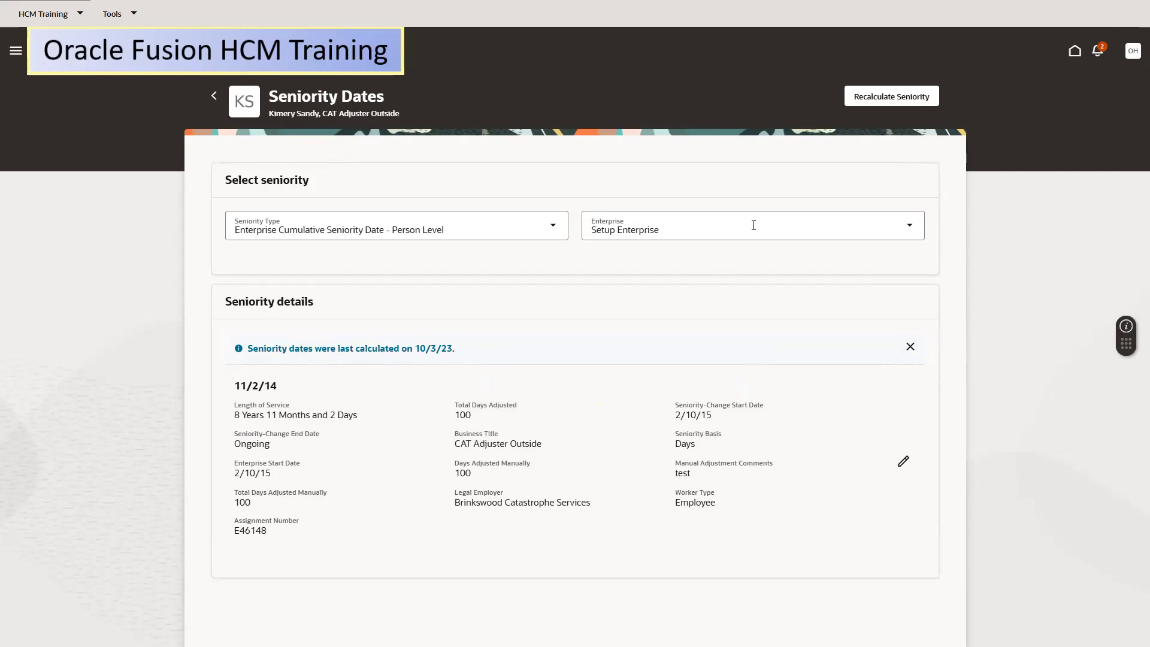
Review the employee's seniority details under both Legal Employer seniority types and the Enterprise Cumulative type, including the available enterprise choices.
{"action": "left_click", "coordinate": [727, 229]}
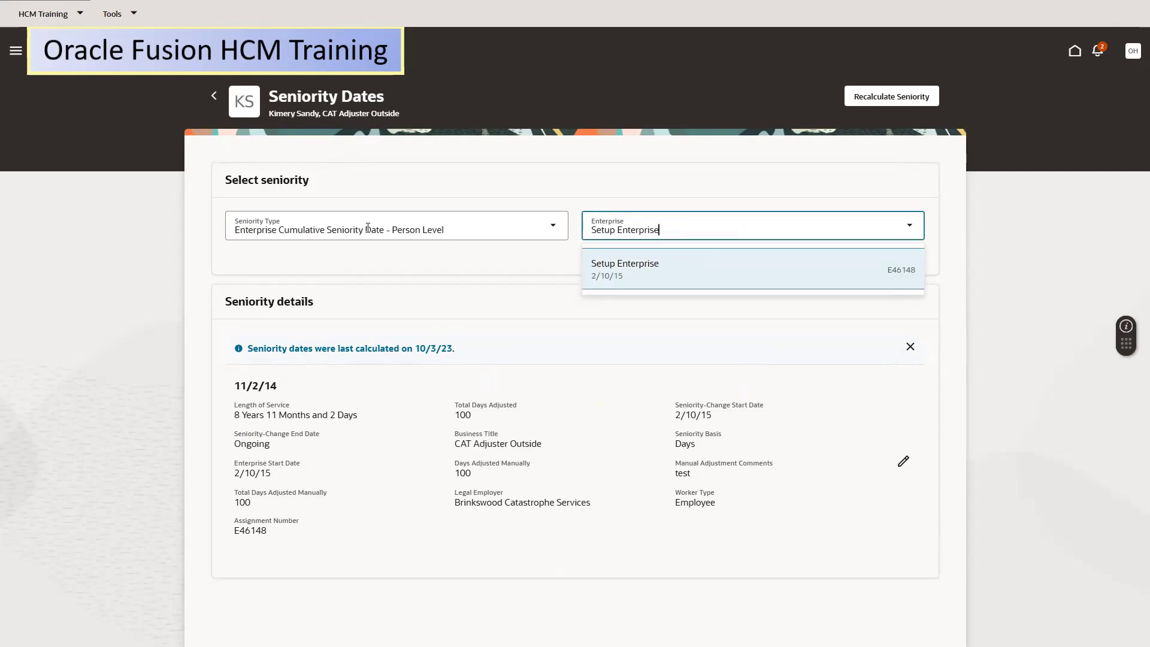
{"action": "left_click", "coordinate": [480, 226]}
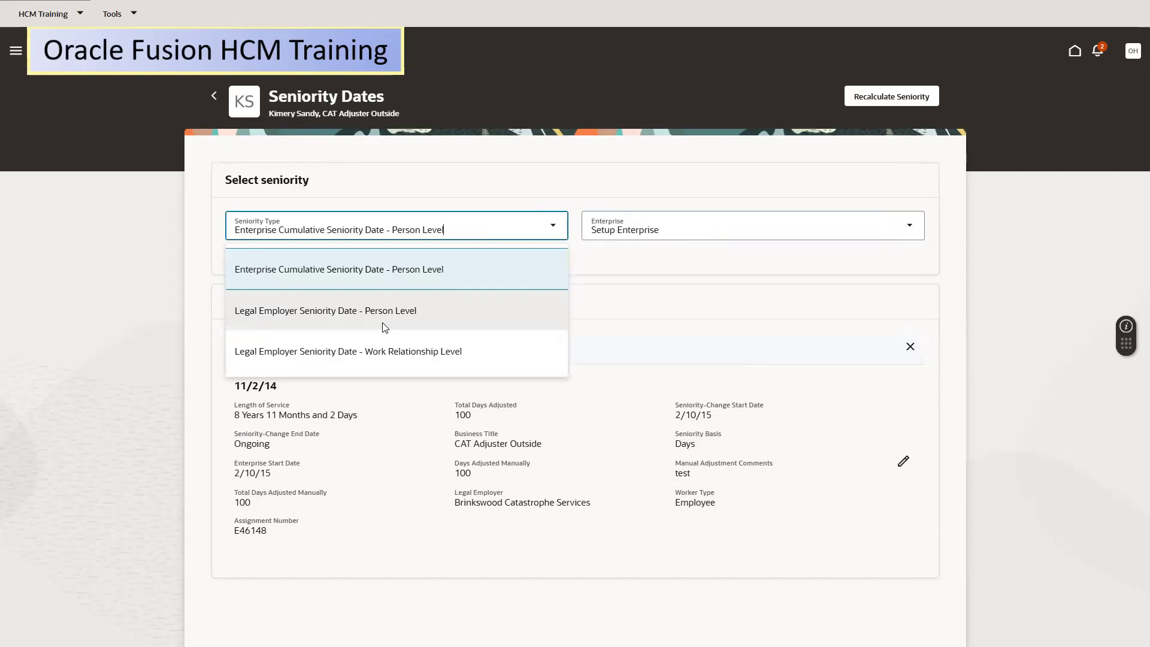
{"action": "left_click", "coordinate": [363, 312]}
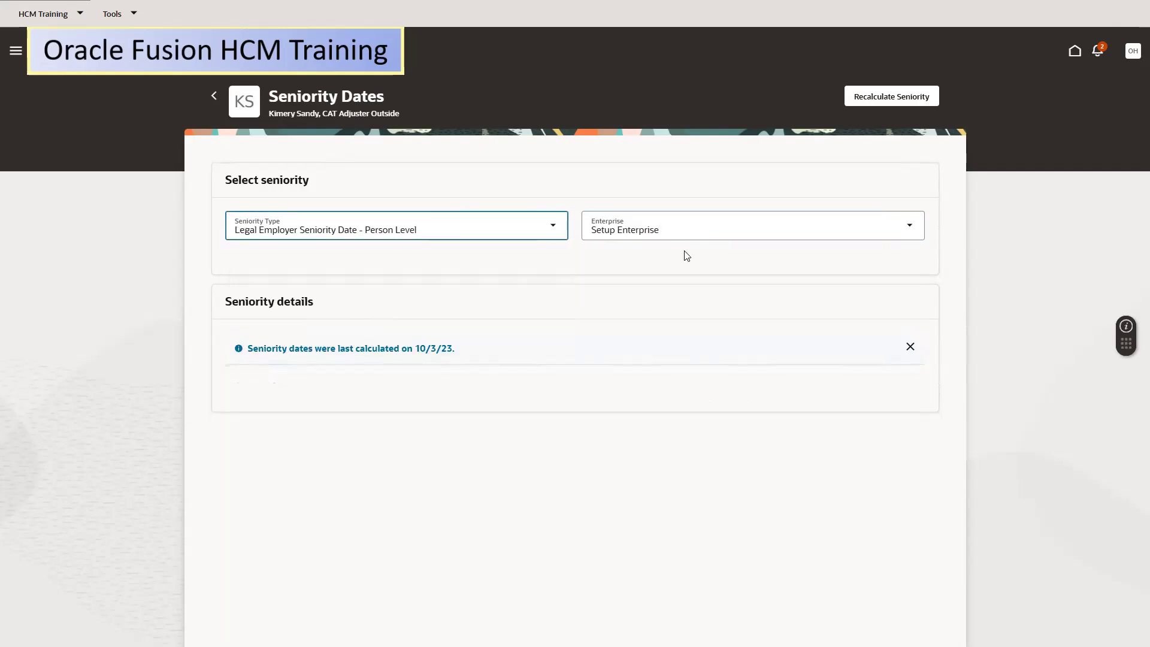
{"action": "left_click", "coordinate": [449, 233]}
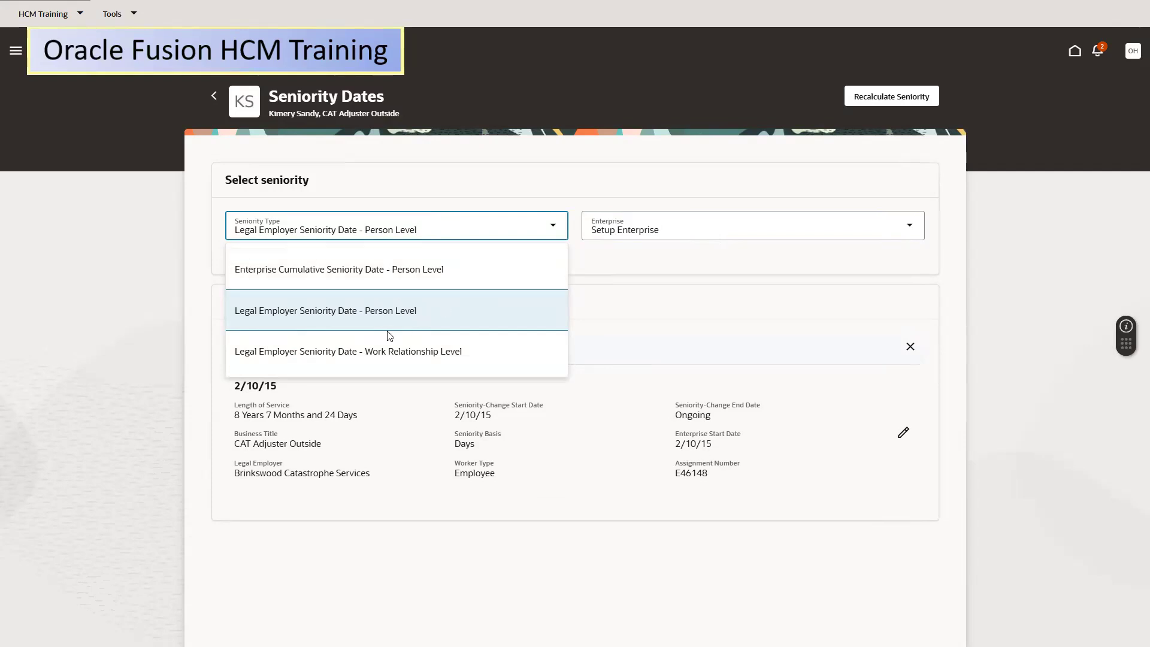
{"action": "left_click", "coordinate": [406, 354]}
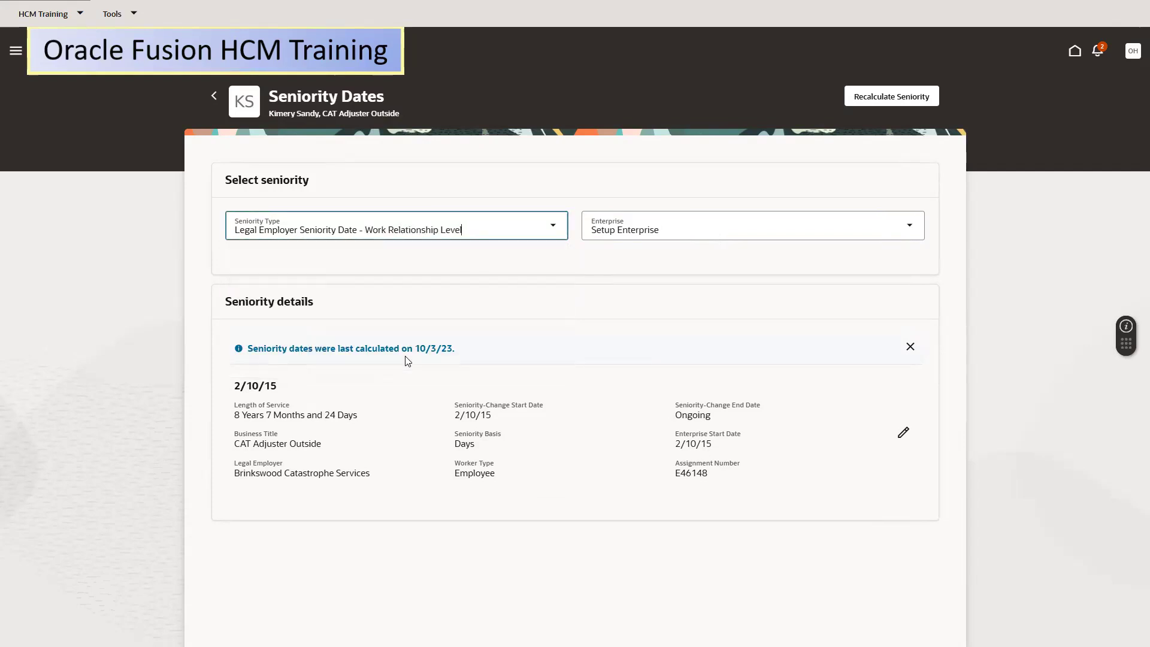
{"action": "left_click", "coordinate": [532, 226]}
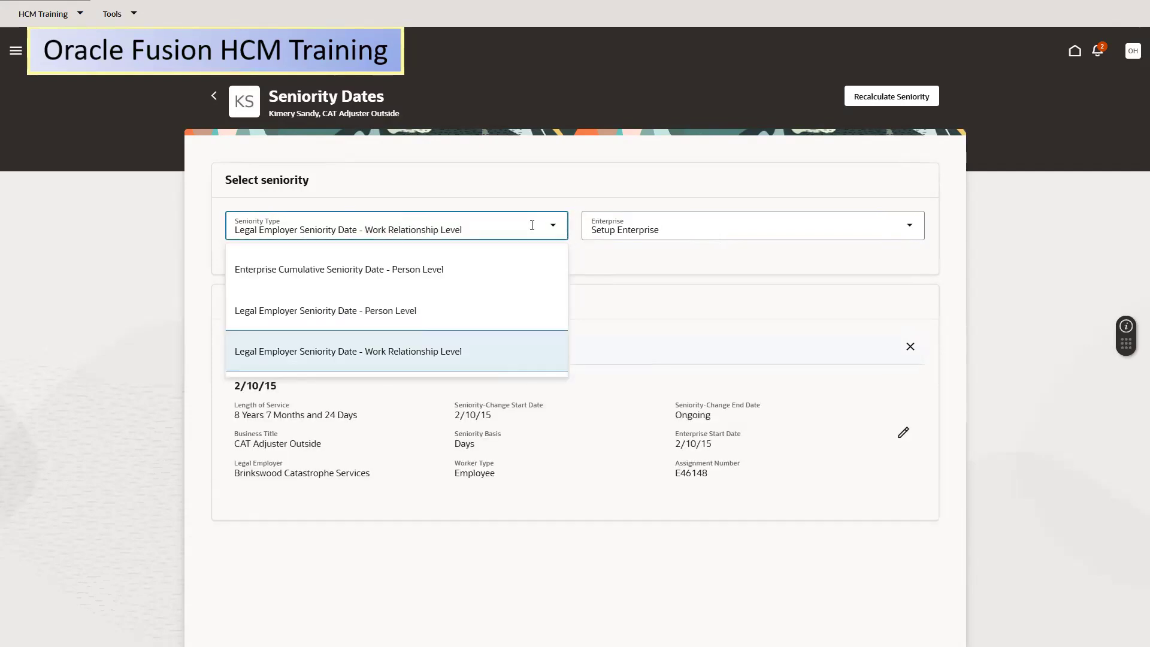
{"action": "left_click", "coordinate": [395, 271]}
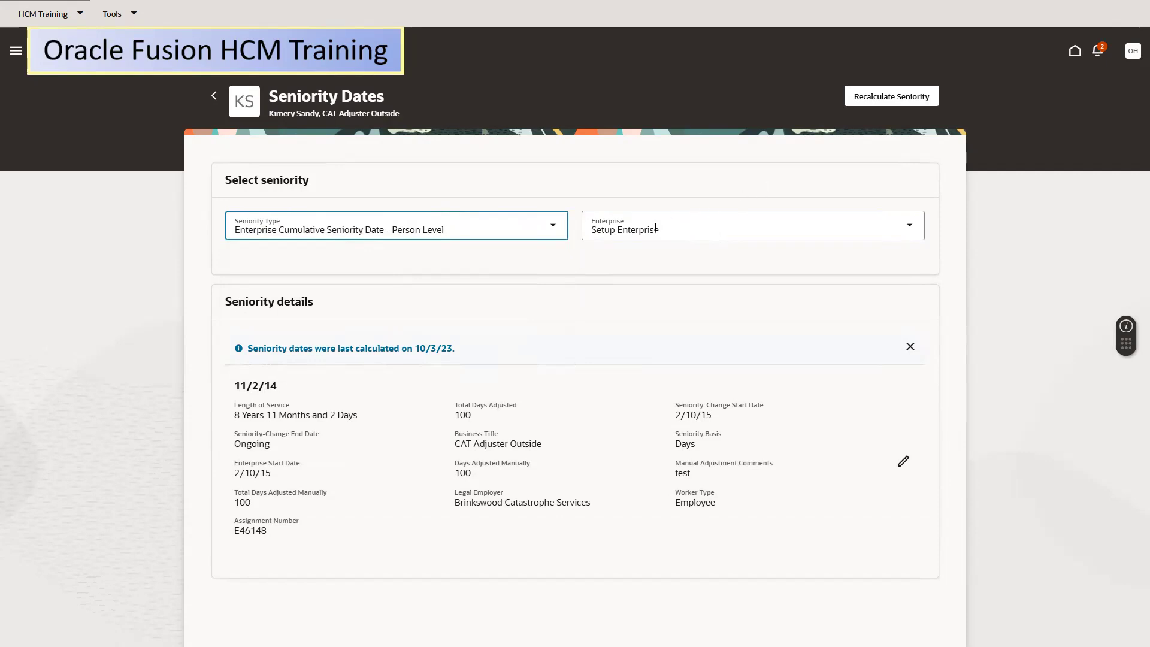
{"action": "left_click", "coordinate": [716, 228]}
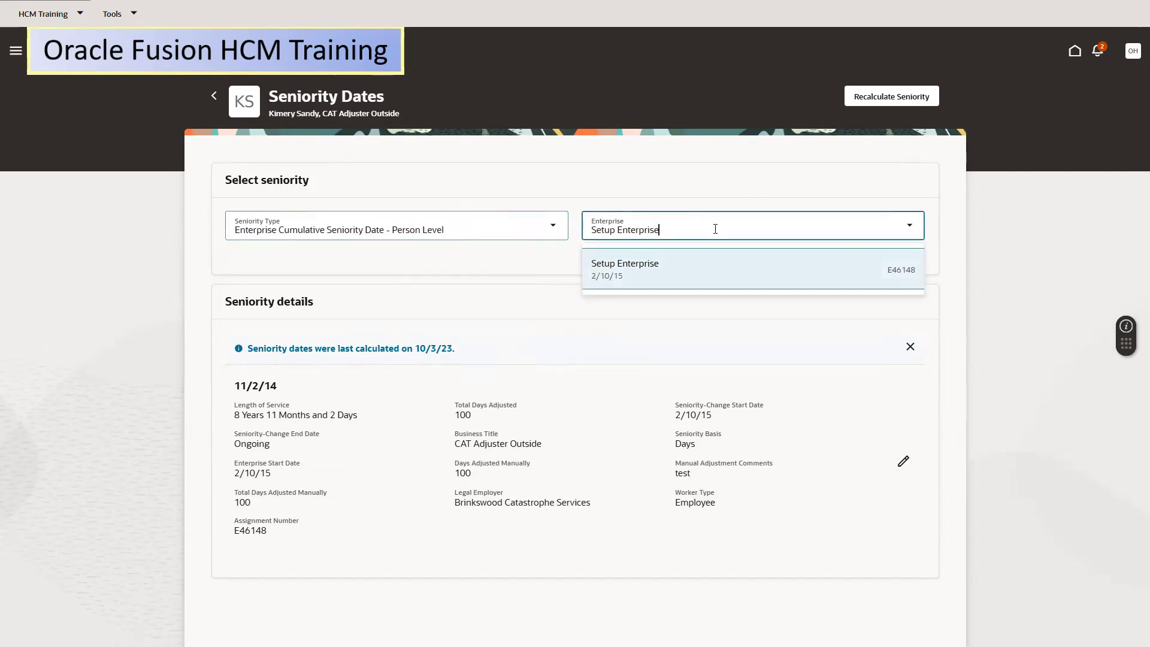
{"action": "left_click", "coordinate": [560, 352]}
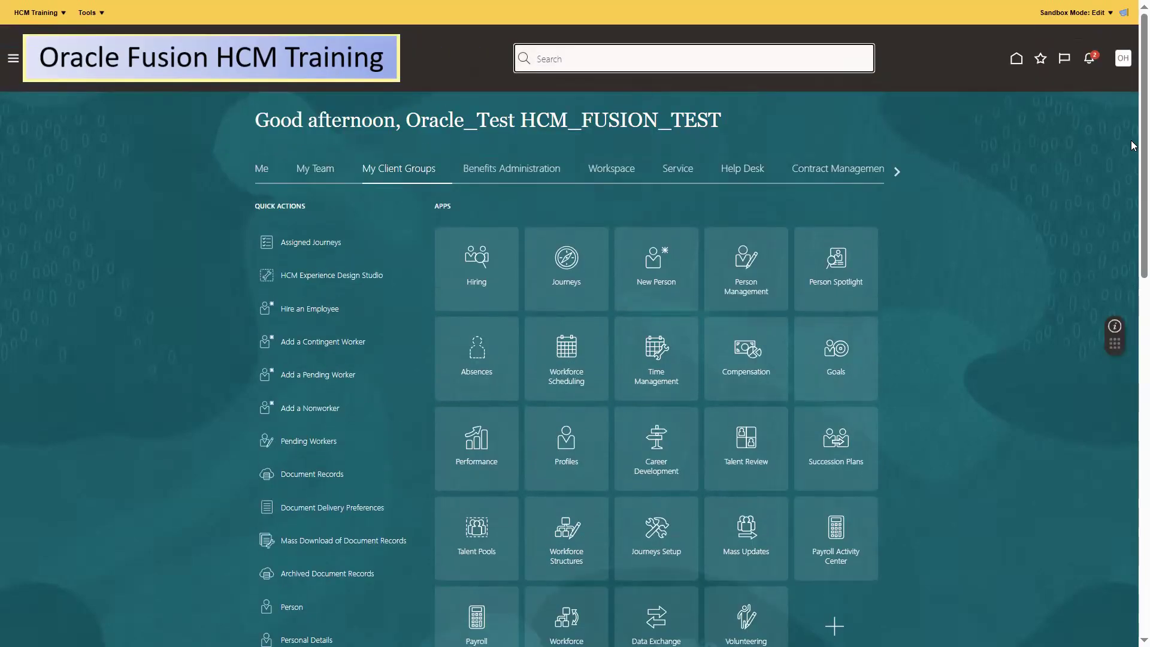
Go to Setup and Maintenance and bring up its setup task search page.
{"action": "left_click", "coordinate": [1124, 59]}
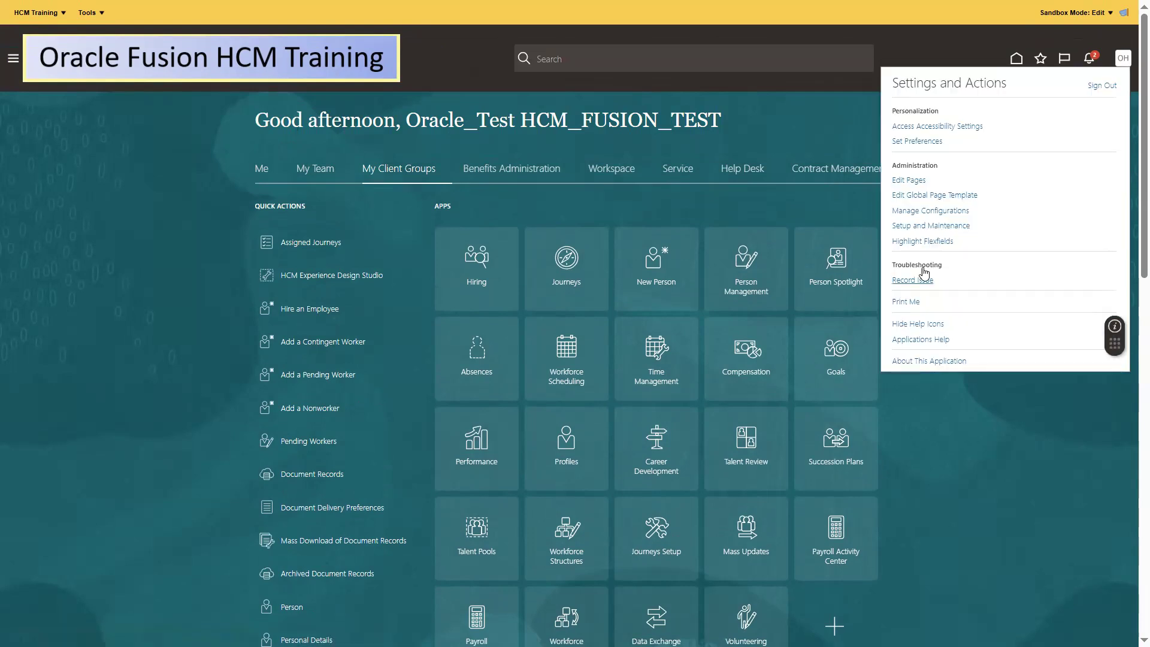
{"action": "left_click", "coordinate": [934, 226]}
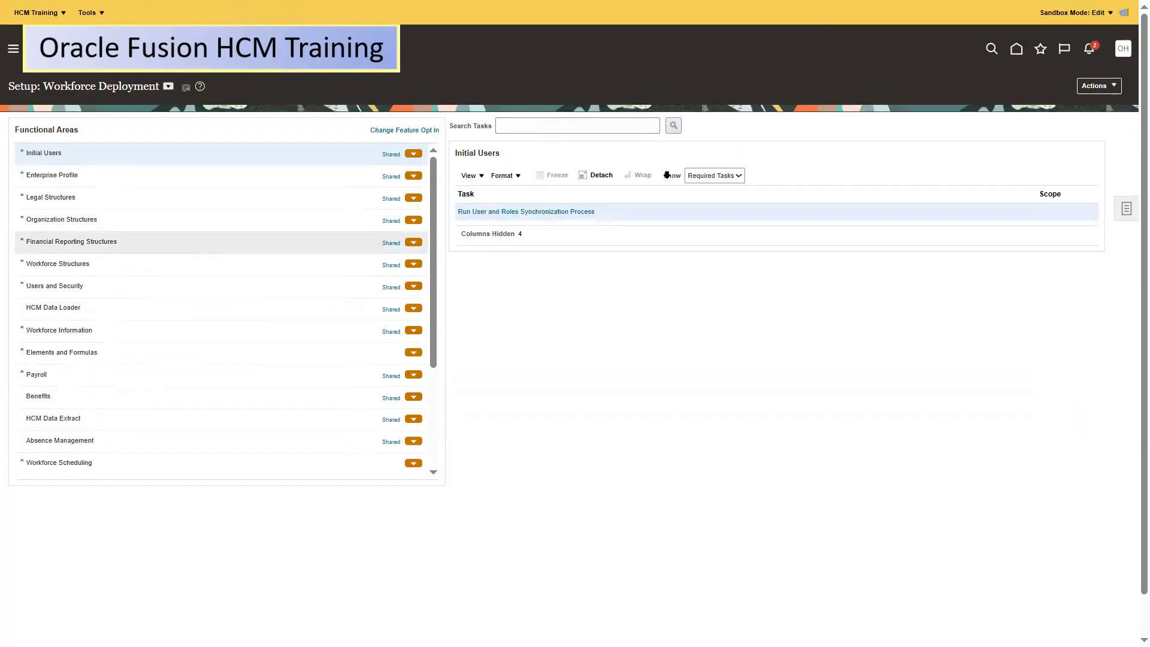
{"action": "left_click", "coordinate": [1127, 209]}
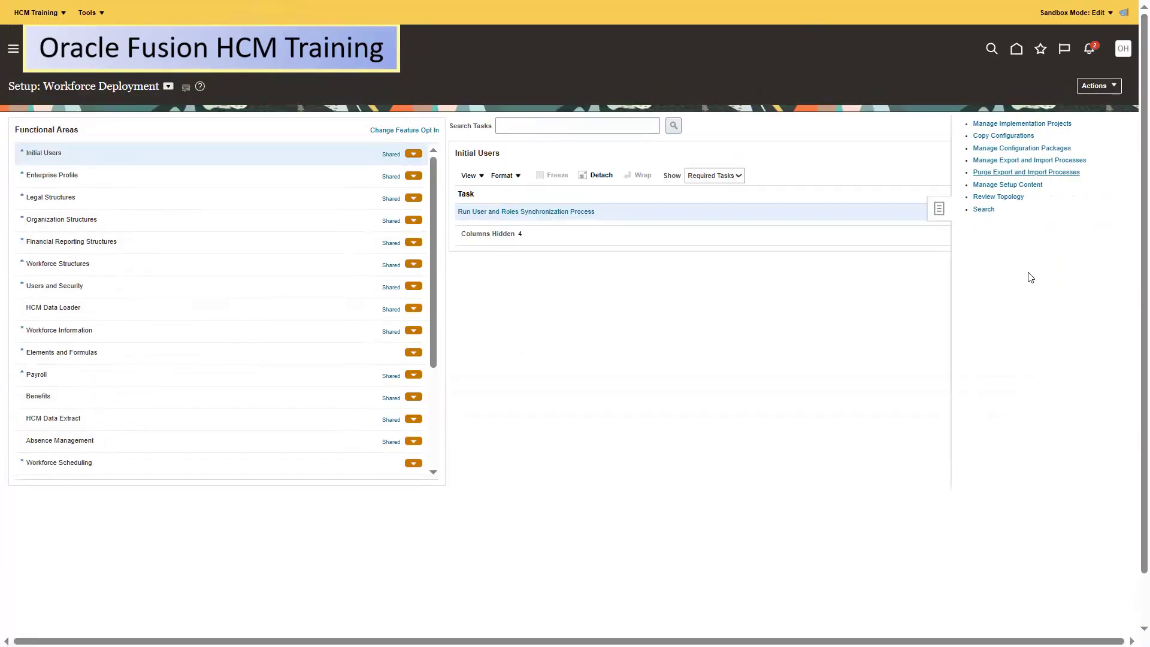
{"action": "left_click", "coordinate": [971, 210]}
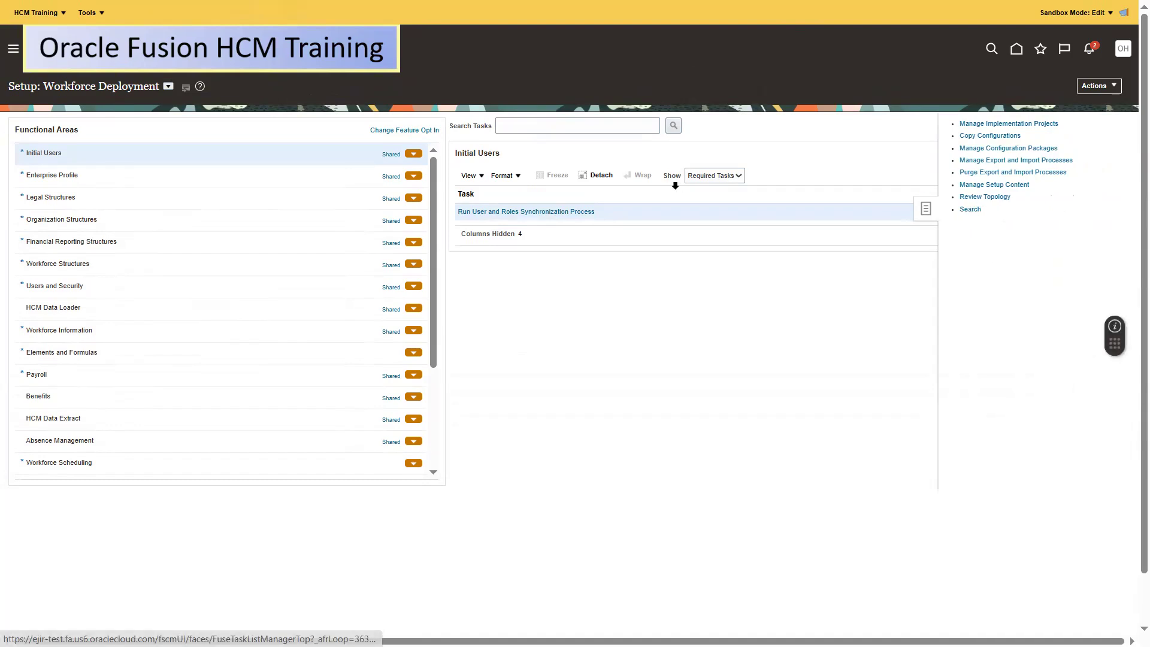
Search the setup tasks for Configure, narrow the search to Configure sen, and open the Configure Seniority Dates task.
{"action": "left_click", "coordinate": [255, 128]}
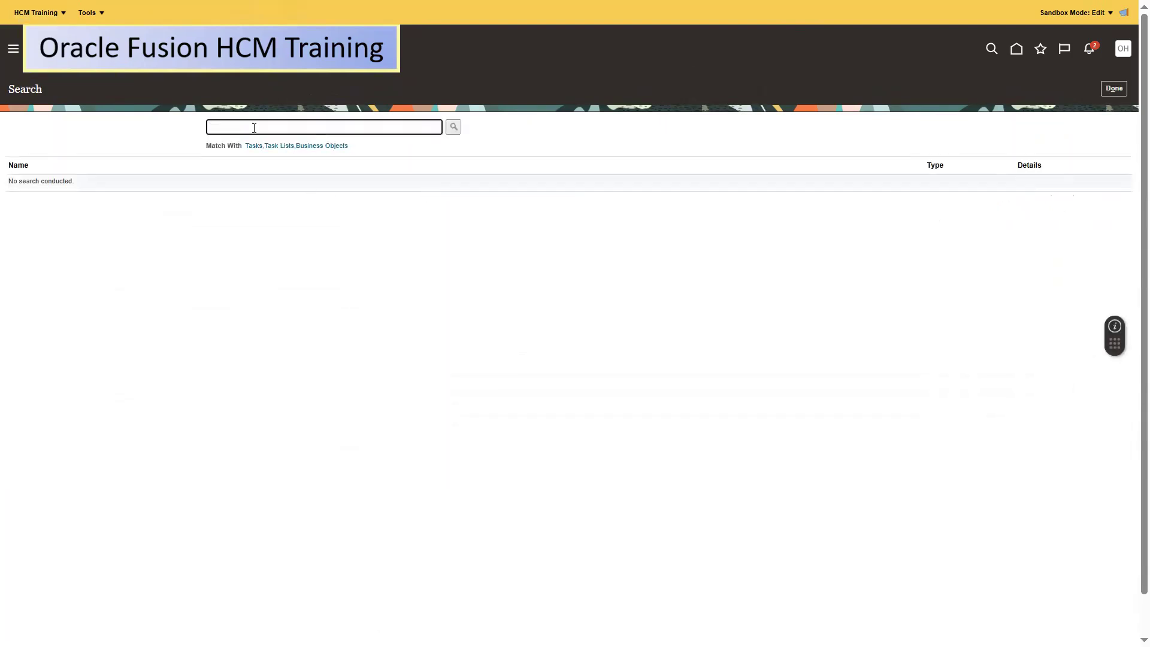
{"action": "key", "text": "Return"}
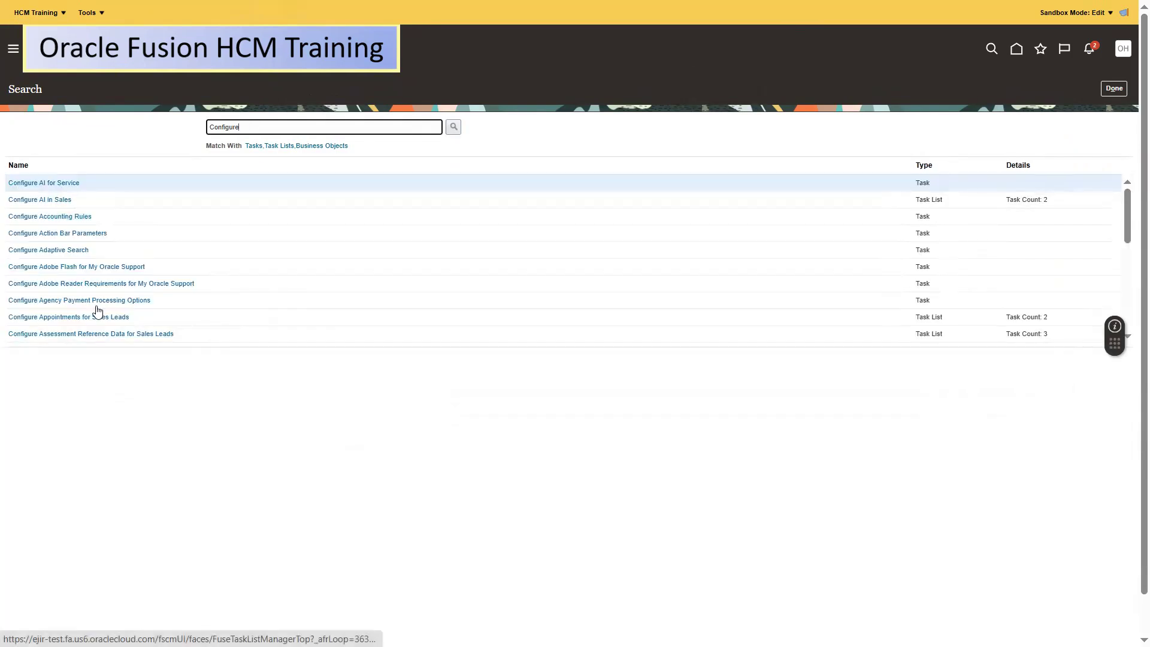
{"action": "left_click_drag", "start_coordinate": [1131, 225], "coordinate": [1122, 152]}
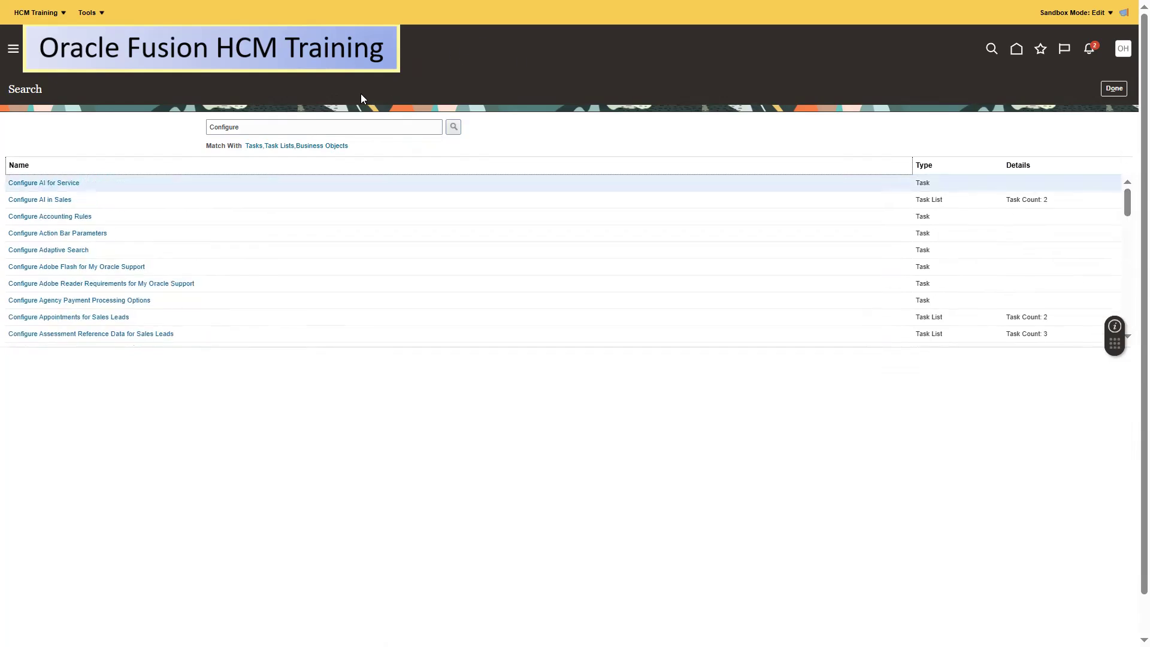
{"action": "left_click", "coordinate": [314, 125]}
{"action": "type", "text": "sen"}
{"action": "key", "text": "Return"}
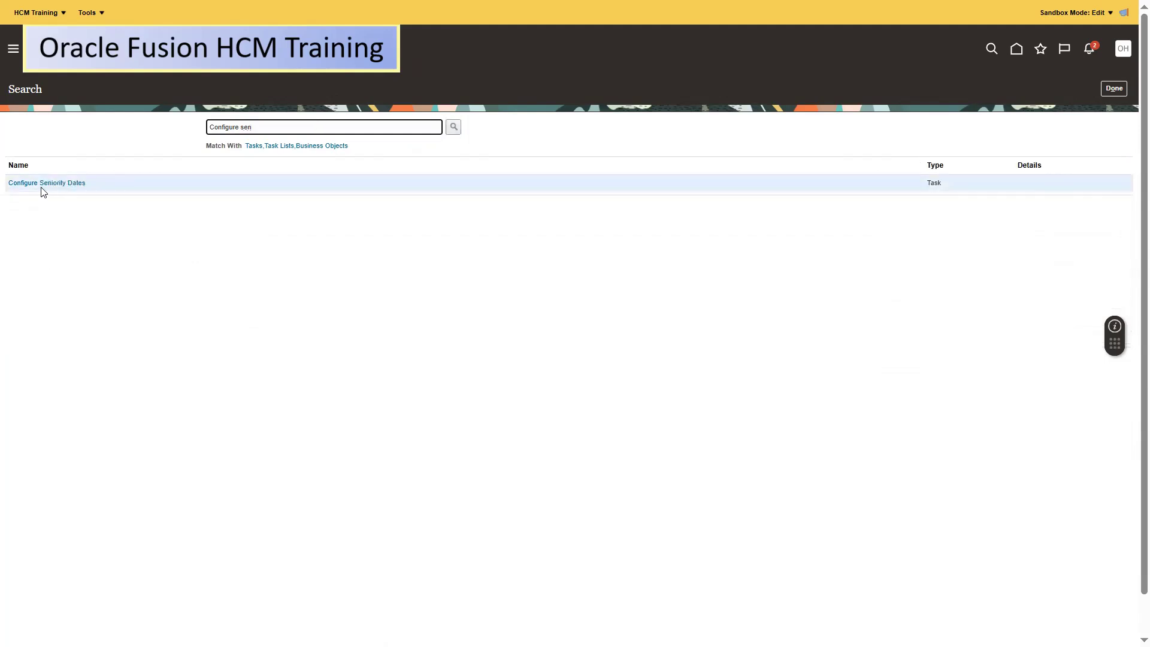
{"action": "left_click", "coordinate": [34, 182]}
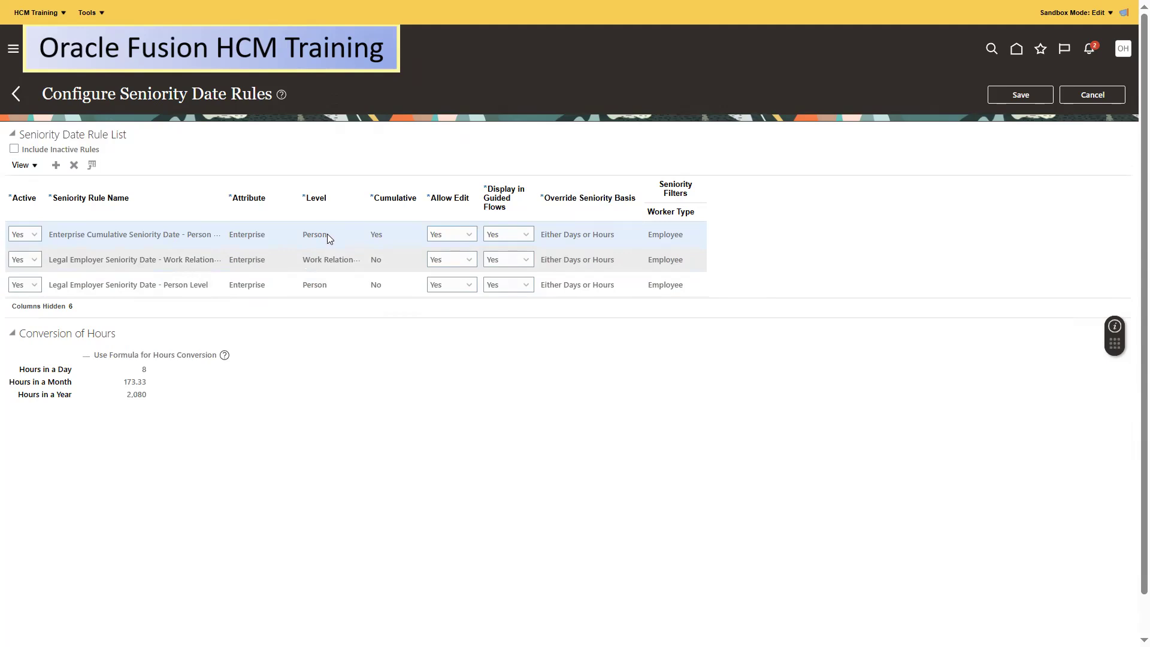
Add a seniority date rule named Legal Employer Seniority Date - Work Relationship Level, and review its rule name choices.
{"action": "left_click", "coordinate": [55, 166]}
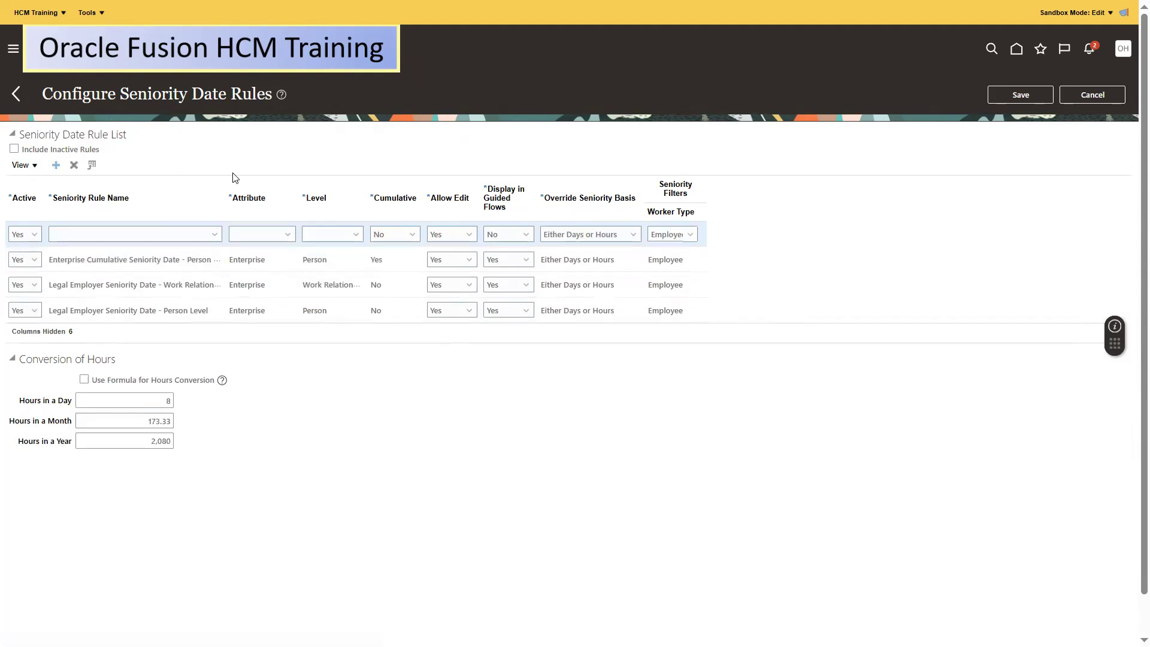
{"action": "left_click", "coordinate": [171, 238]}
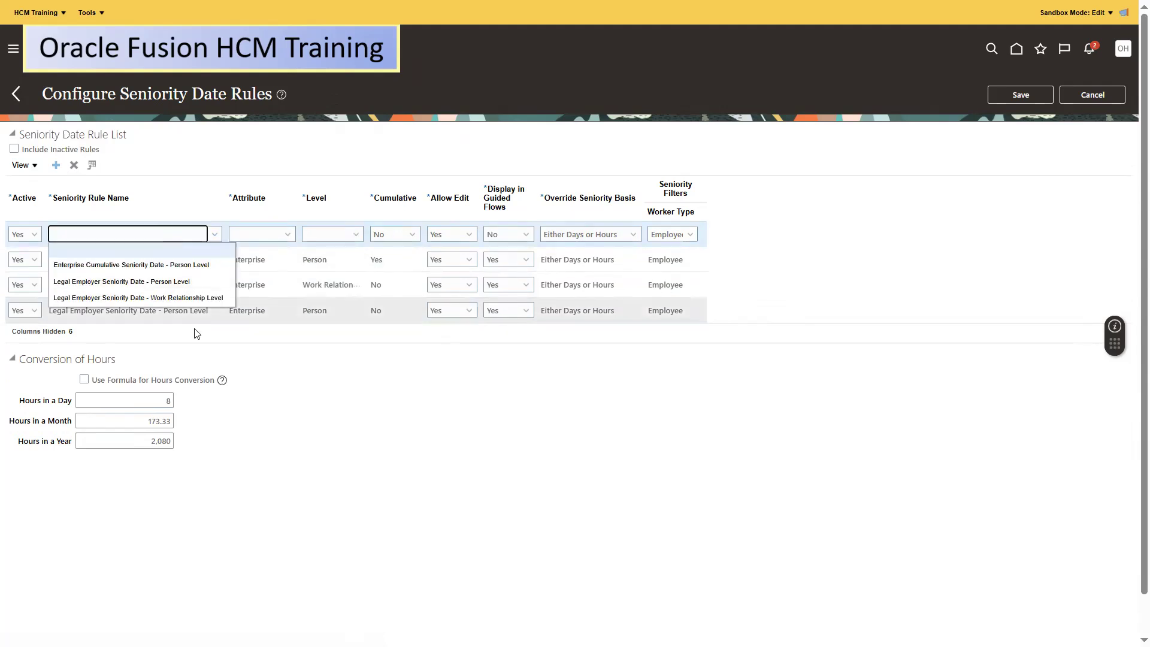
{"action": "left_click", "coordinate": [184, 298]}
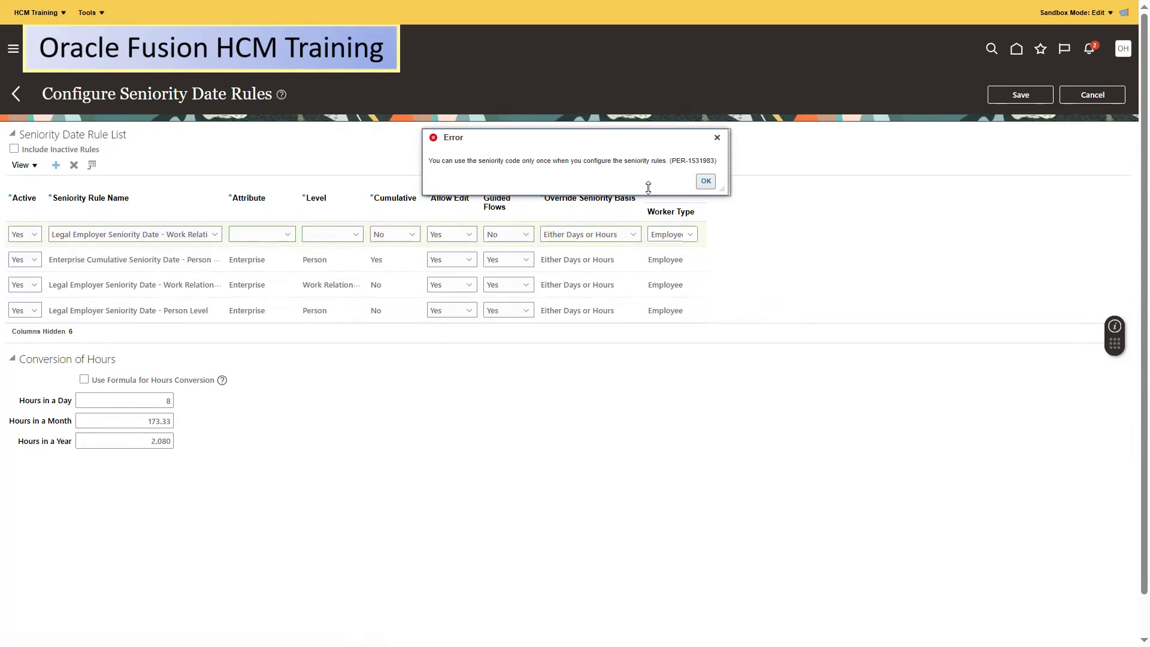
{"action": "left_click", "coordinate": [716, 141]}
{"action": "left_click", "coordinate": [96, 239]}
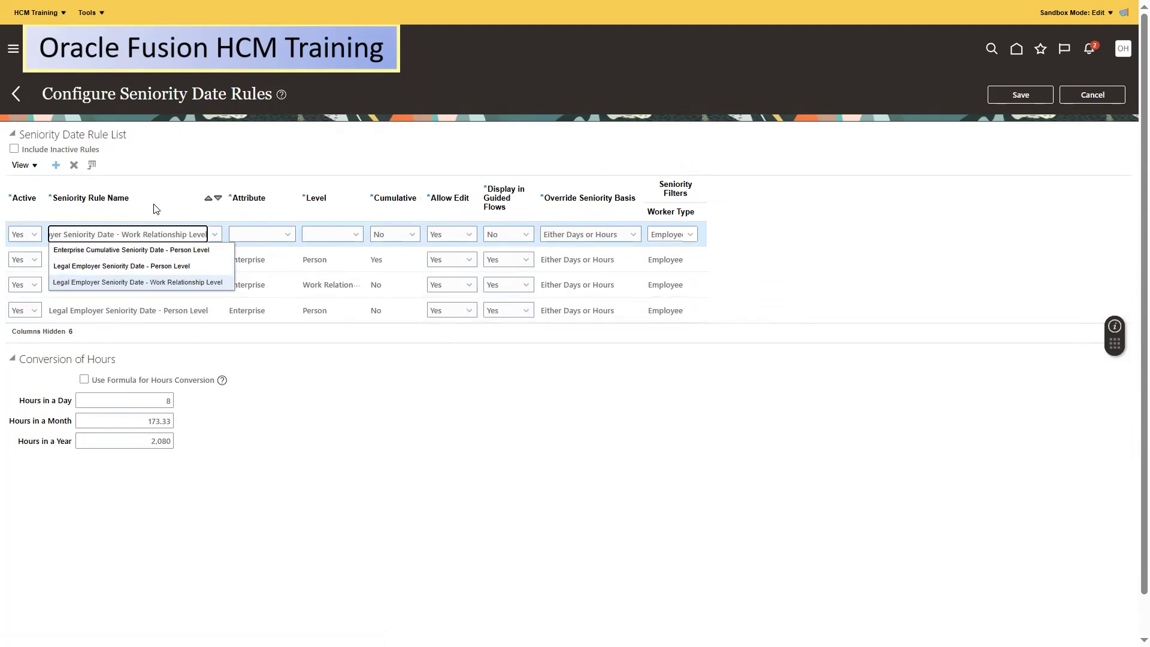
Set the new rule's attribute to Job and its level to Assignment, and show its Cumulative options.
{"action": "left_click", "coordinate": [252, 241]}
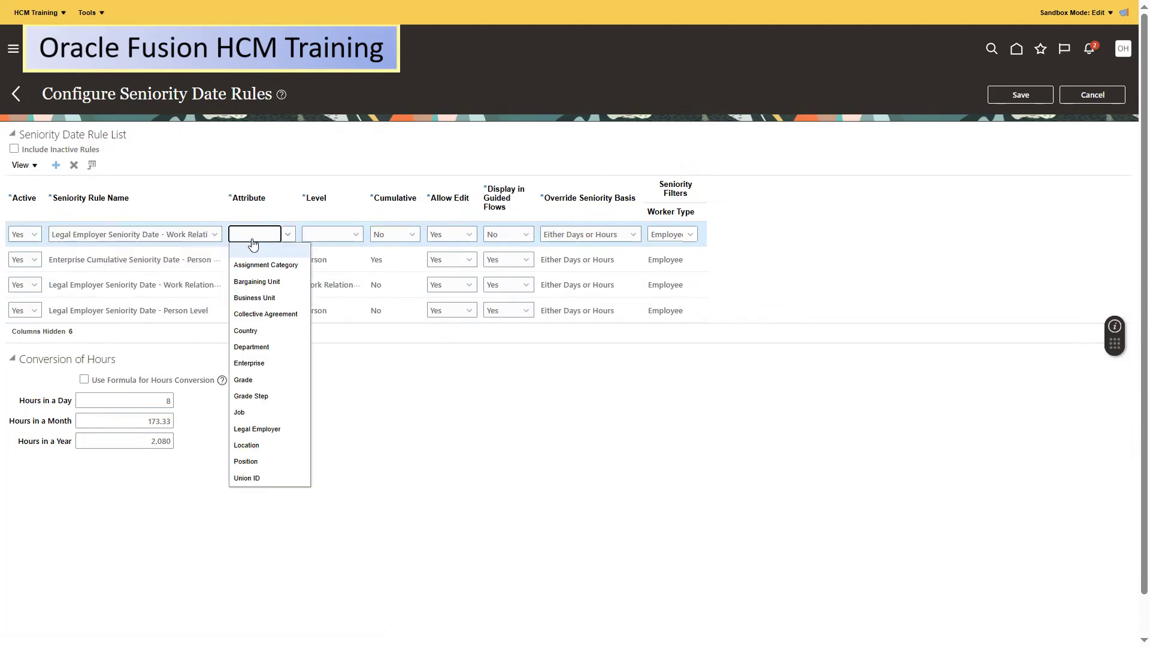
{"action": "left_click", "coordinate": [250, 415]}
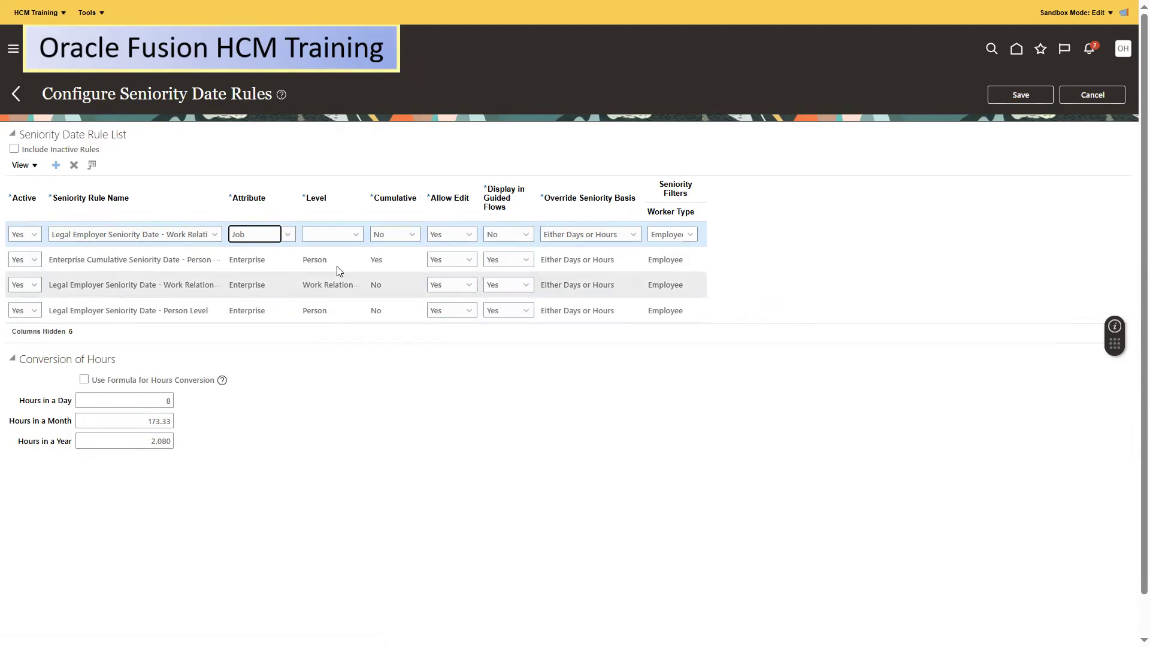
{"action": "left_click", "coordinate": [334, 235]}
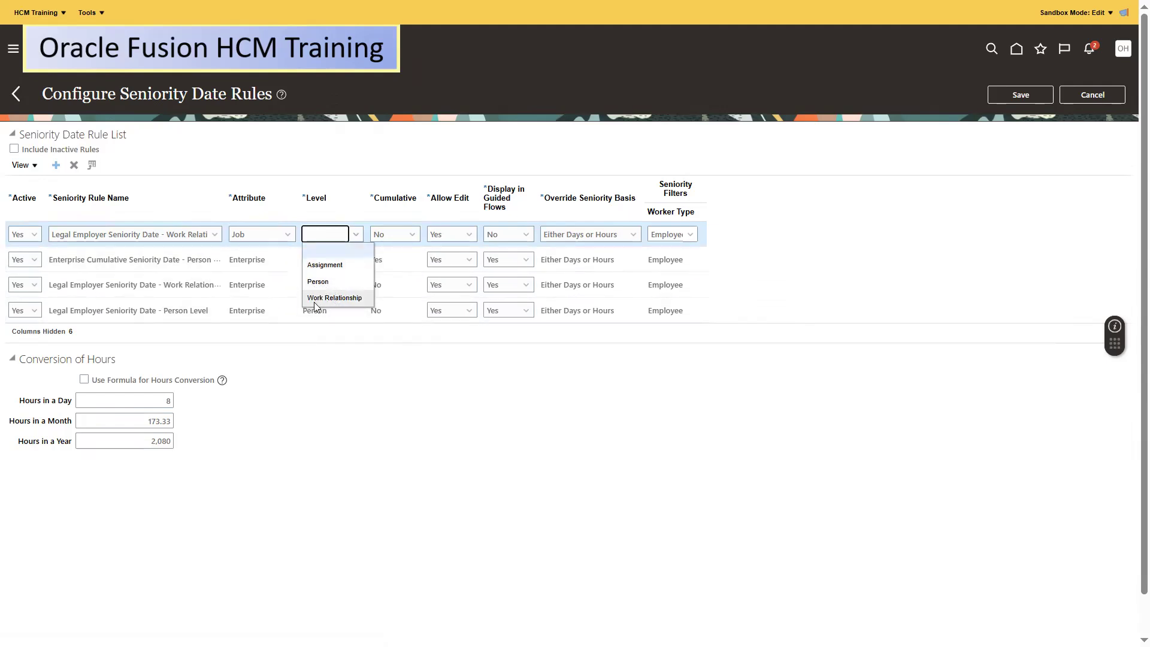
{"action": "left_click", "coordinate": [336, 271]}
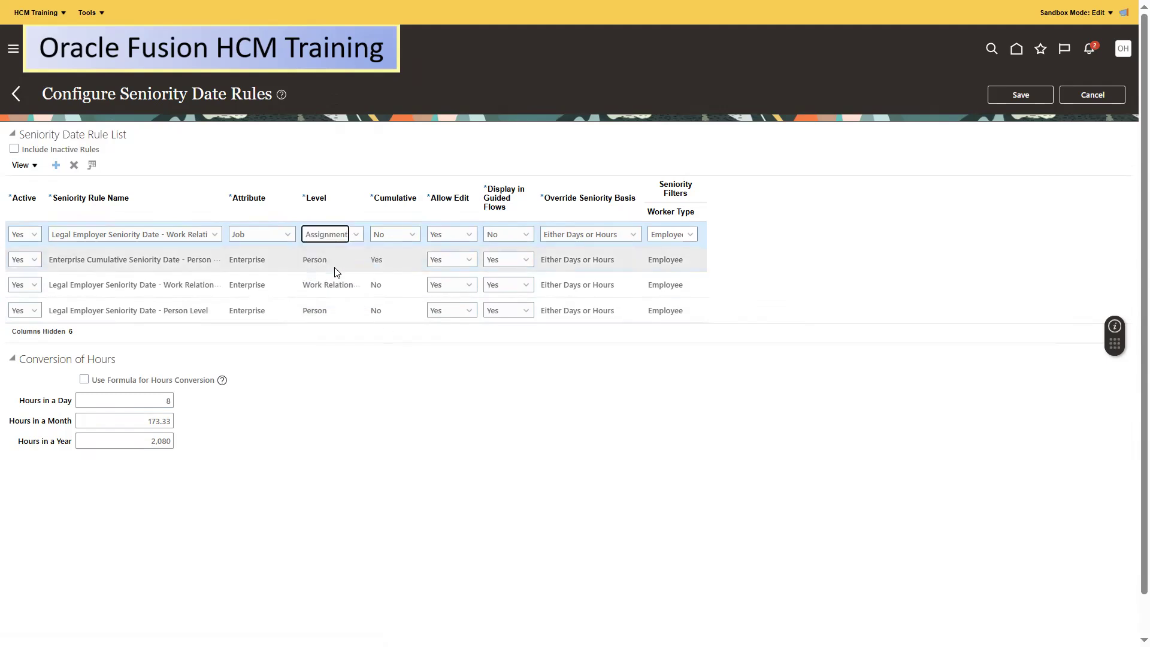
{"action": "left_click", "coordinate": [402, 242]}
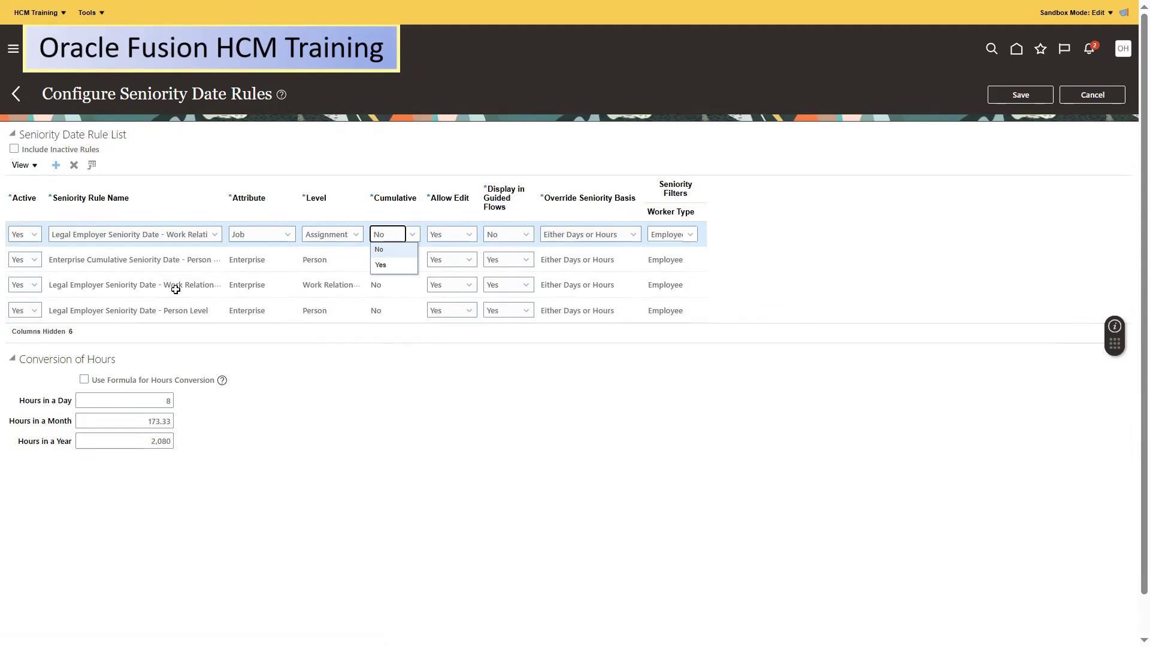
Check the hire periods and gaps in the Excel workbook, and return to the Enterprise Cumulative rule in Oracle Fusion.
{"action": "key", "text": "alt+Tab"}
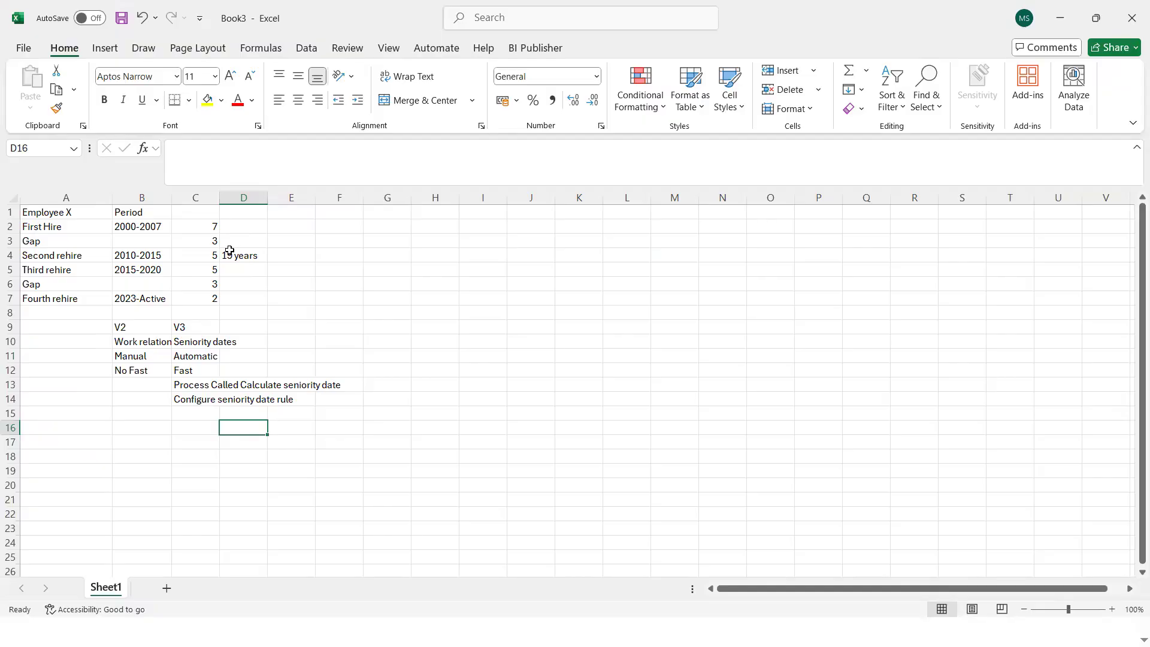
{"action": "key", "text": "alt+Tab"}
{"action": "left_click", "coordinate": [313, 264]}
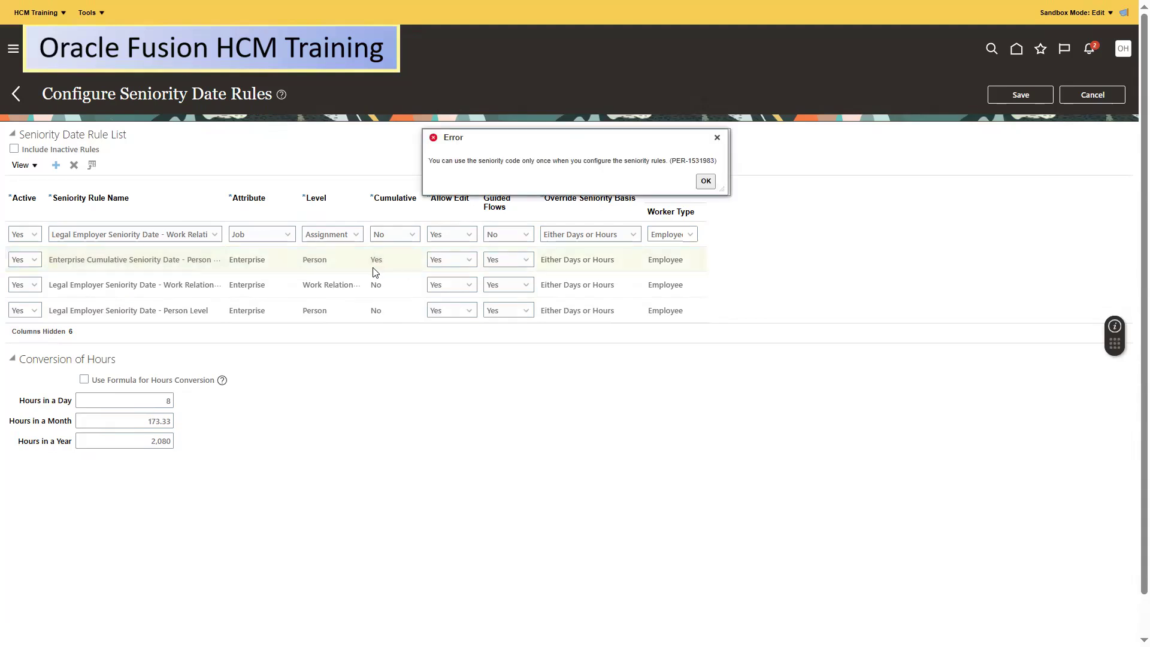
Try to show all columns in the seniority date rule list.
{"action": "left_click", "coordinate": [717, 137]}
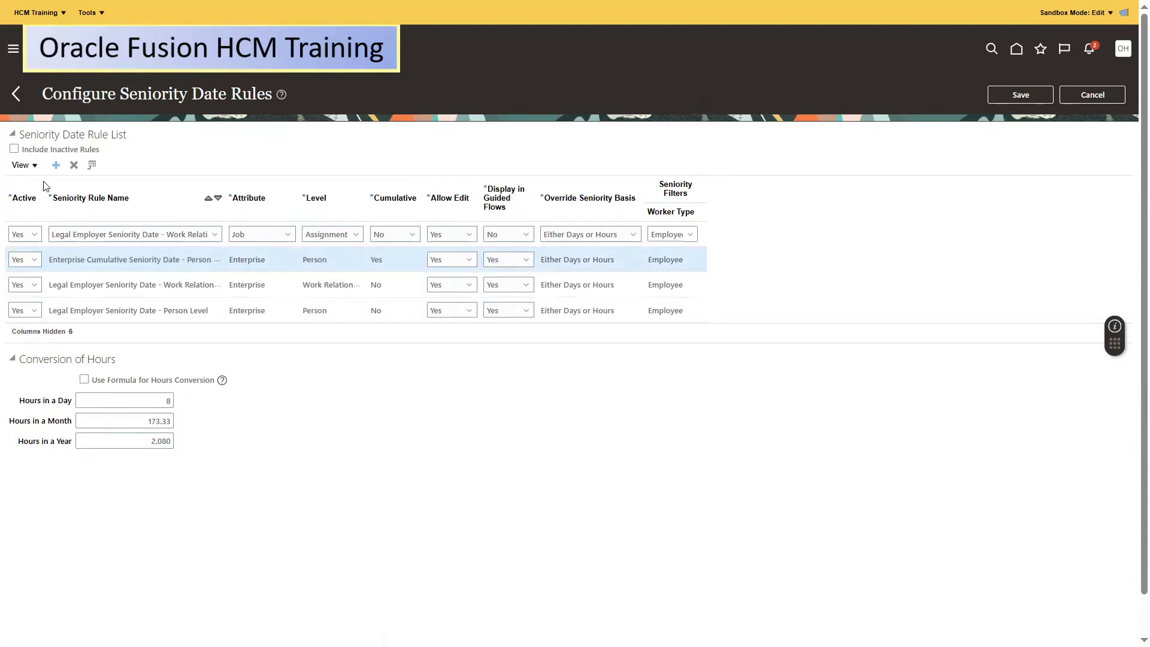
{"action": "left_click", "coordinate": [33, 167]}
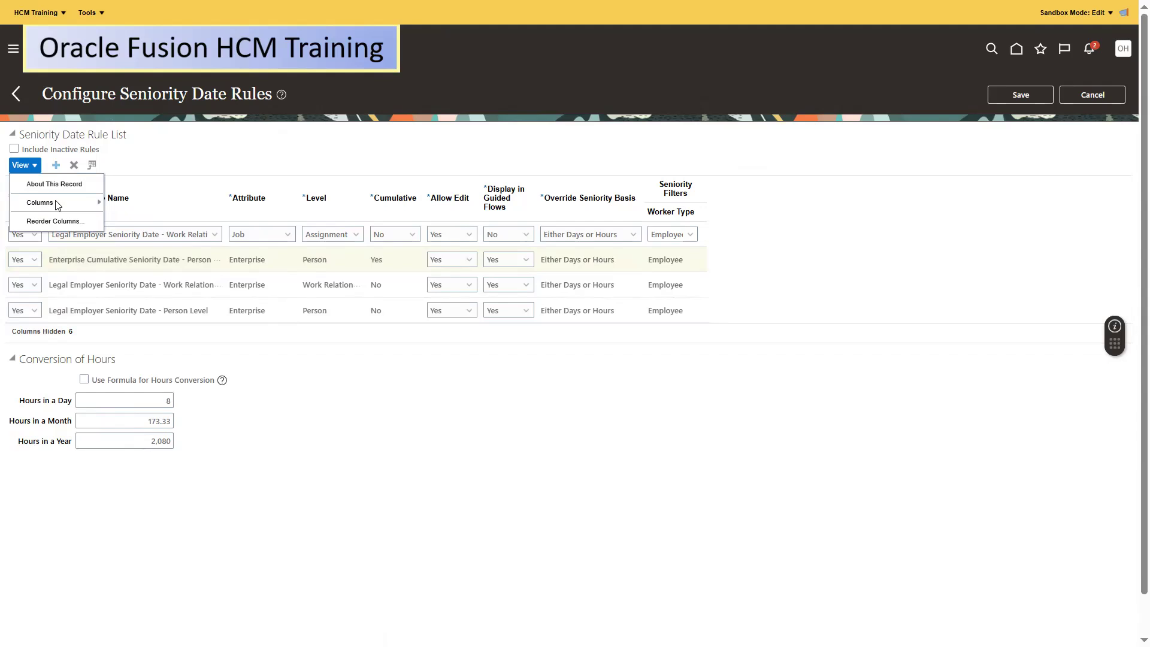
{"action": "mouse_move", "coordinate": [55, 201]}
{"action": "left_click", "coordinate": [145, 203]}
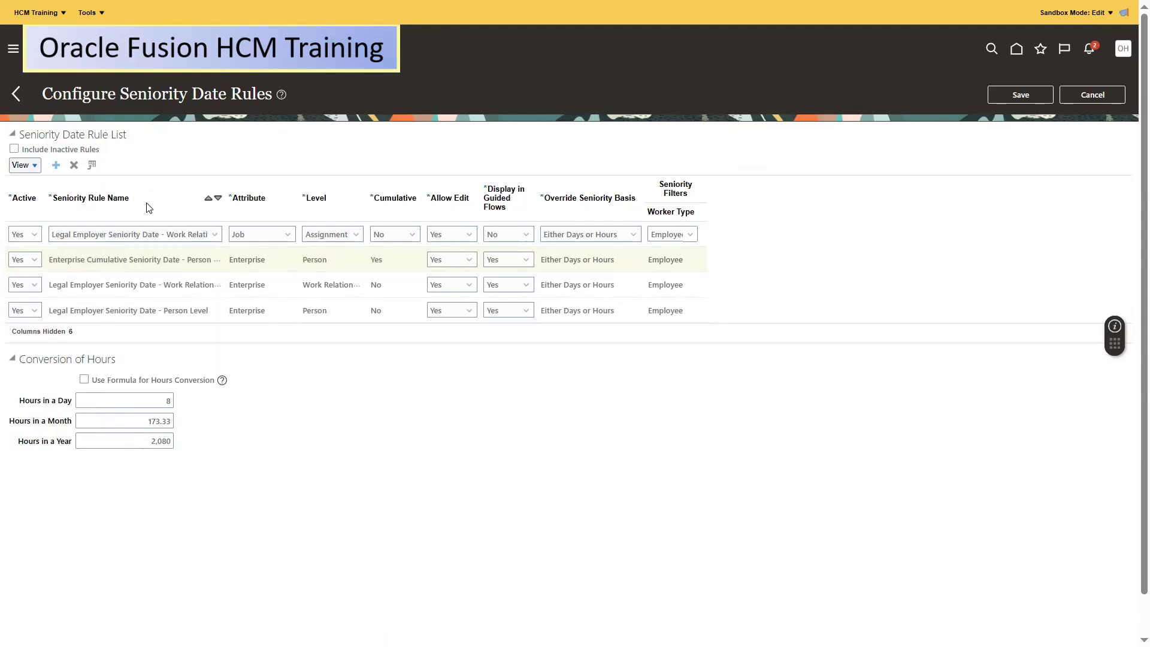
{"action": "left_click", "coordinate": [151, 233]}
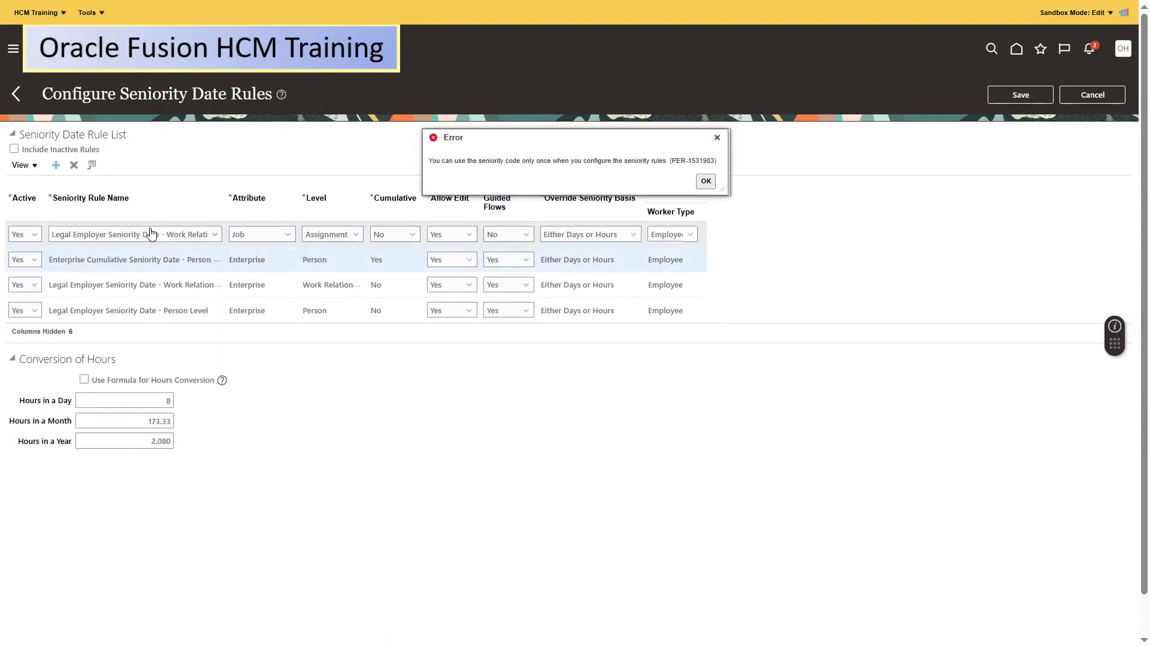
{"action": "left_click", "coordinate": [717, 137]}
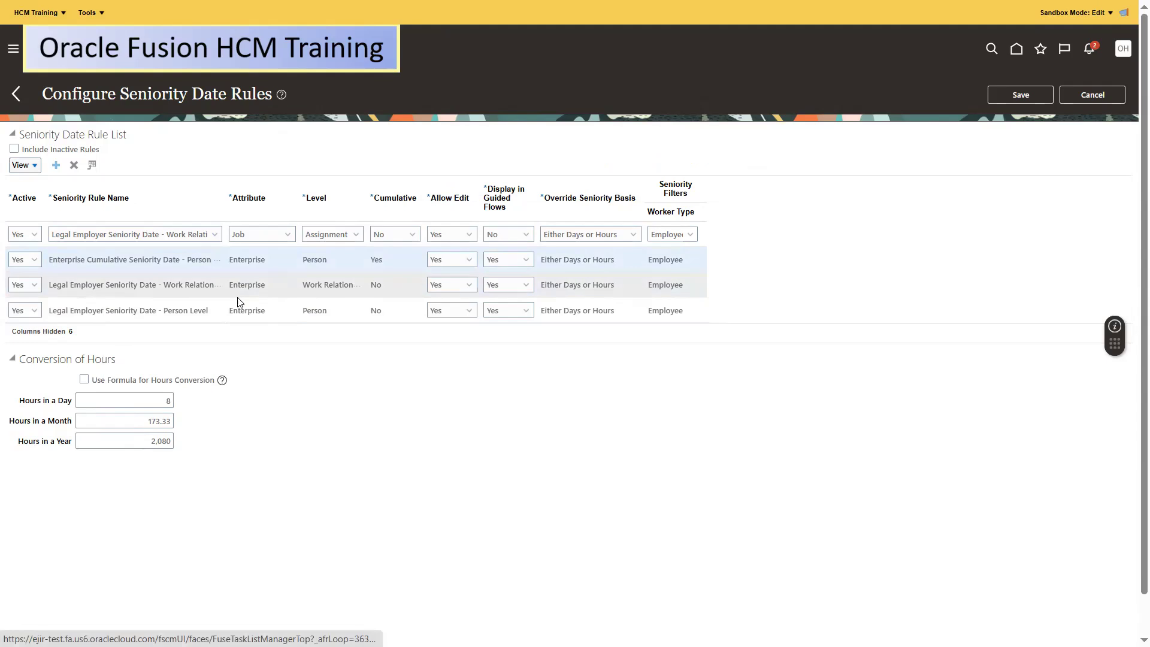
Delete the newly added Legal Employer rule that has attribute Job and level Assignment.
{"action": "left_click", "coordinate": [41, 238]}
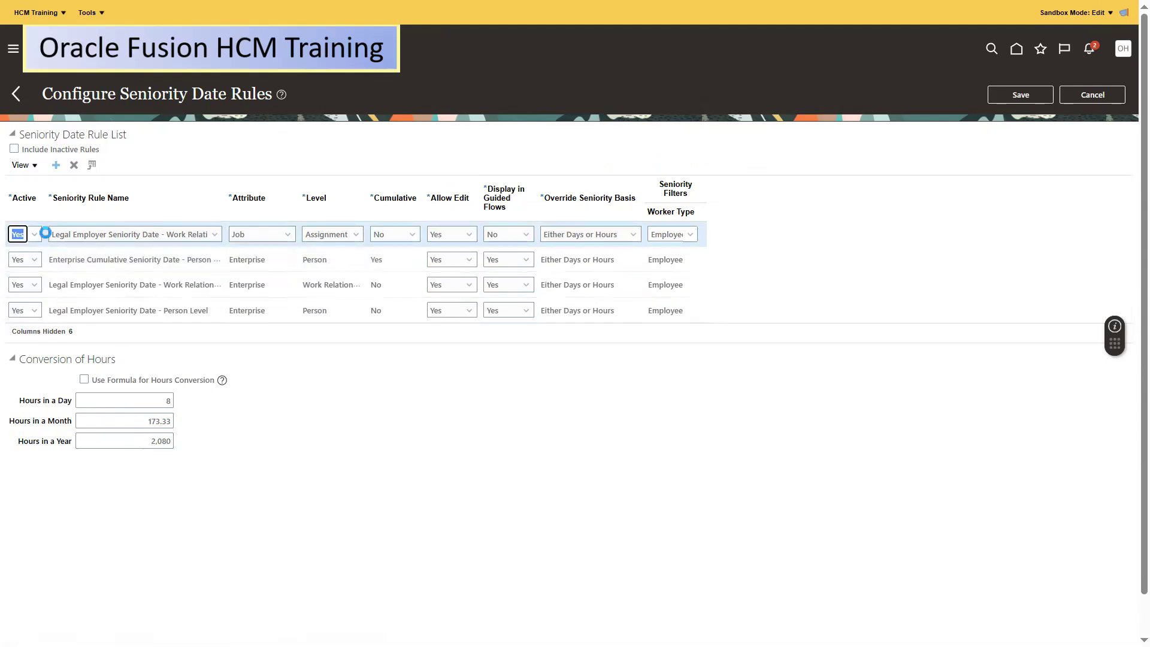
{"action": "left_click", "coordinate": [75, 165]}
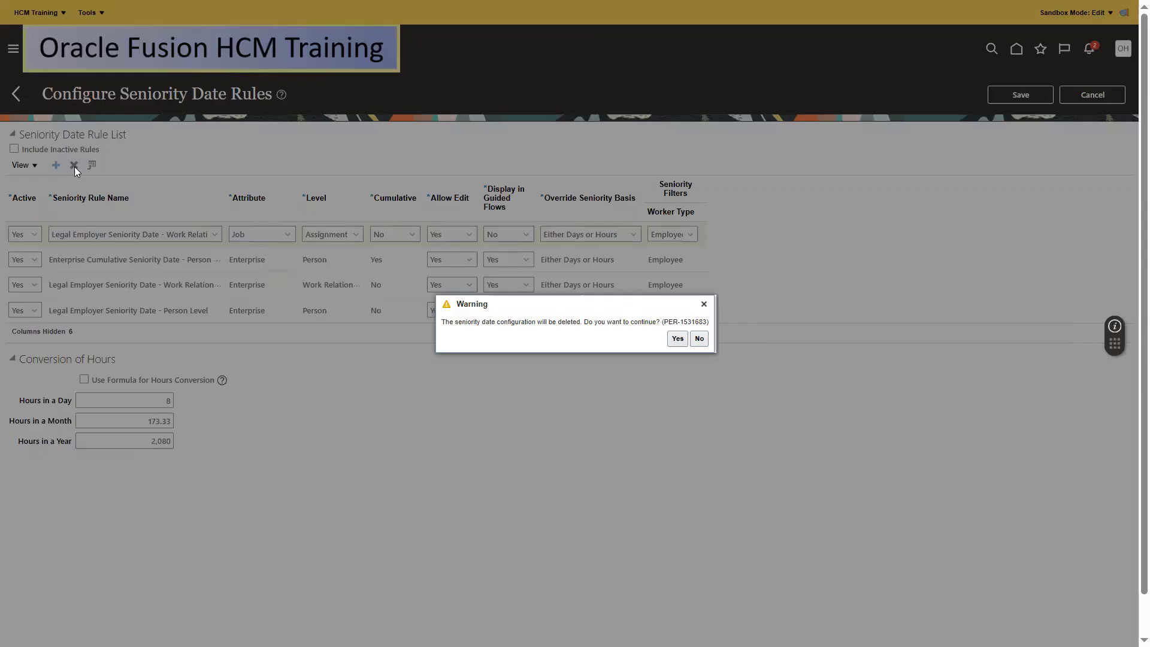
{"action": "left_click", "coordinate": [677, 339]}
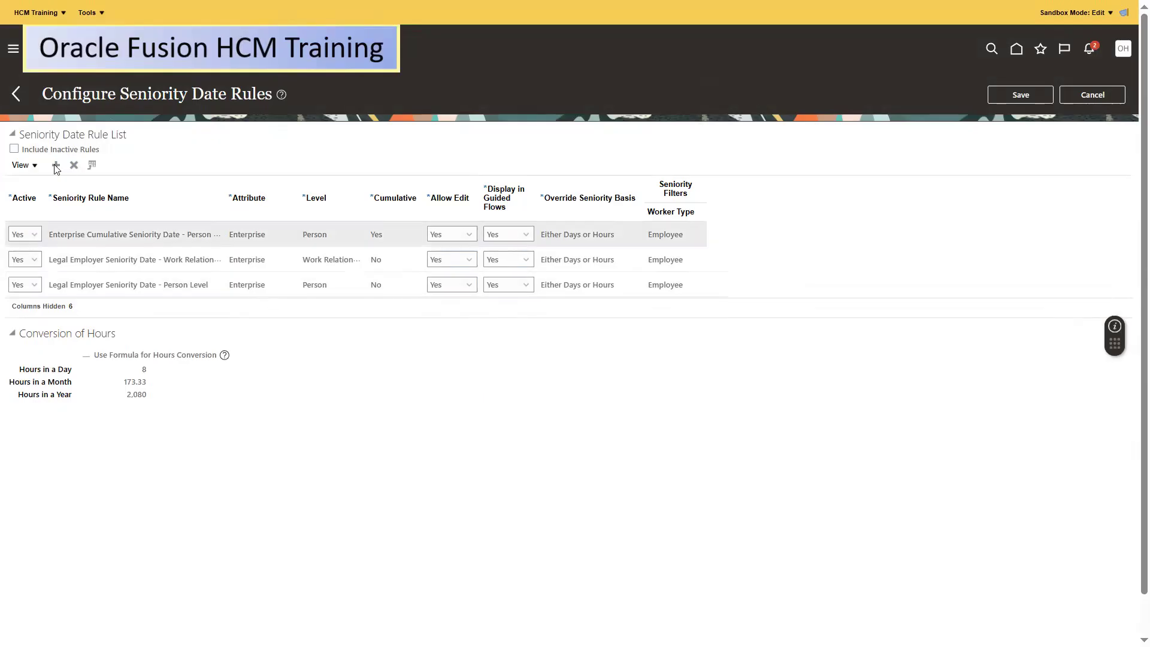
Show all columns in the rule list and select the adjustment formula of the Enterprise Cumulative Seniority Date rule.
{"action": "left_click", "coordinate": [34, 167]}
{"action": "mouse_move", "coordinate": [51, 205]}
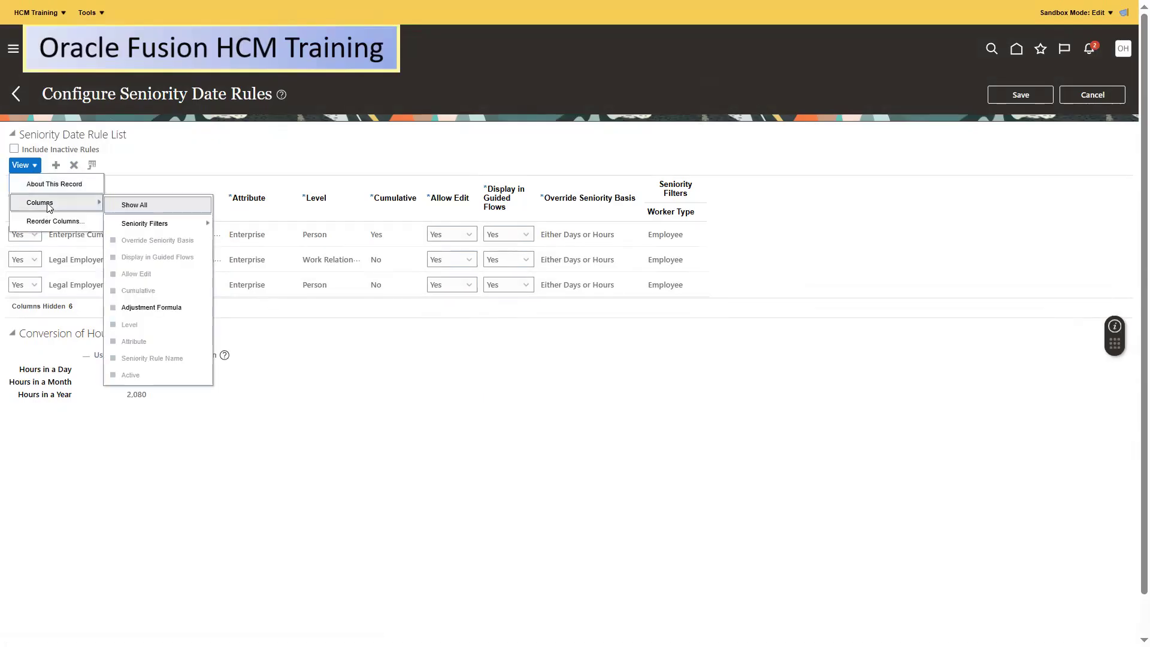
{"action": "left_click", "coordinate": [172, 205]}
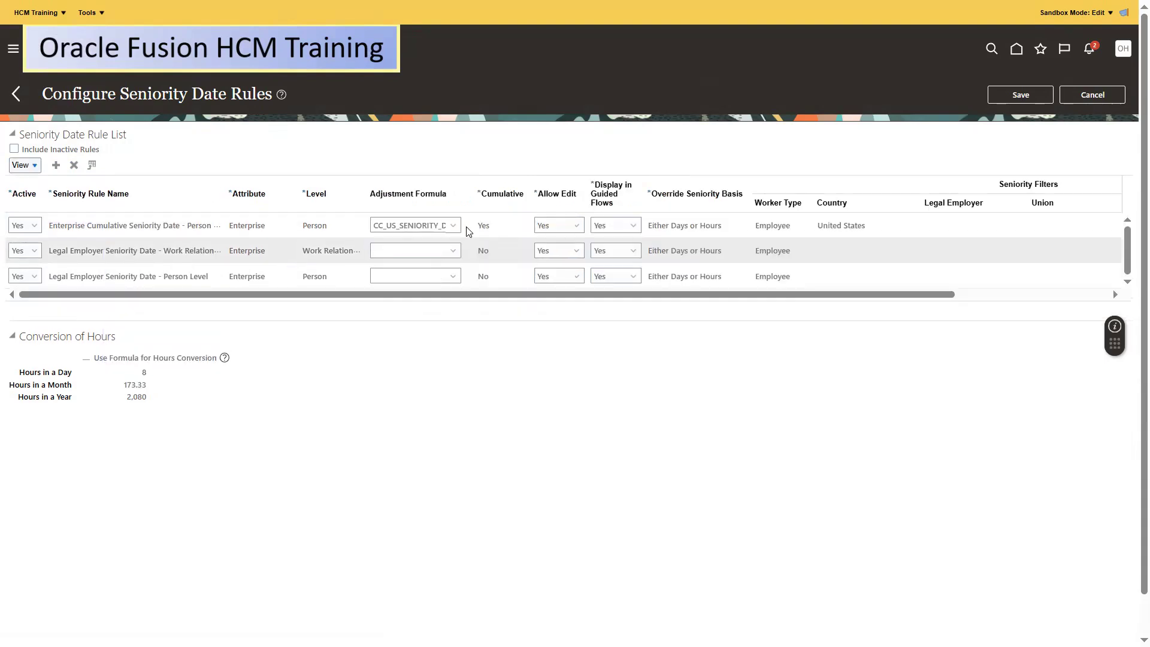
{"action": "left_click", "coordinate": [440, 226]}
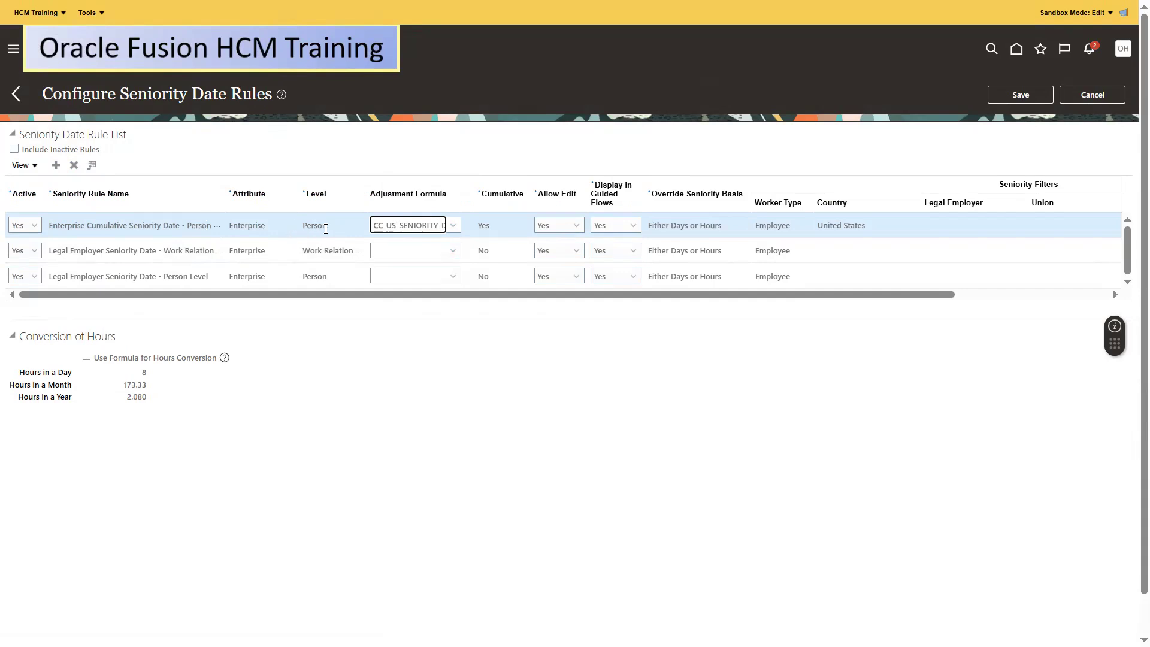
Switch to the Excel workbook and review the yearly service figures for Employee X's hire periods.
{"action": "key", "text": "alt+Tab"}
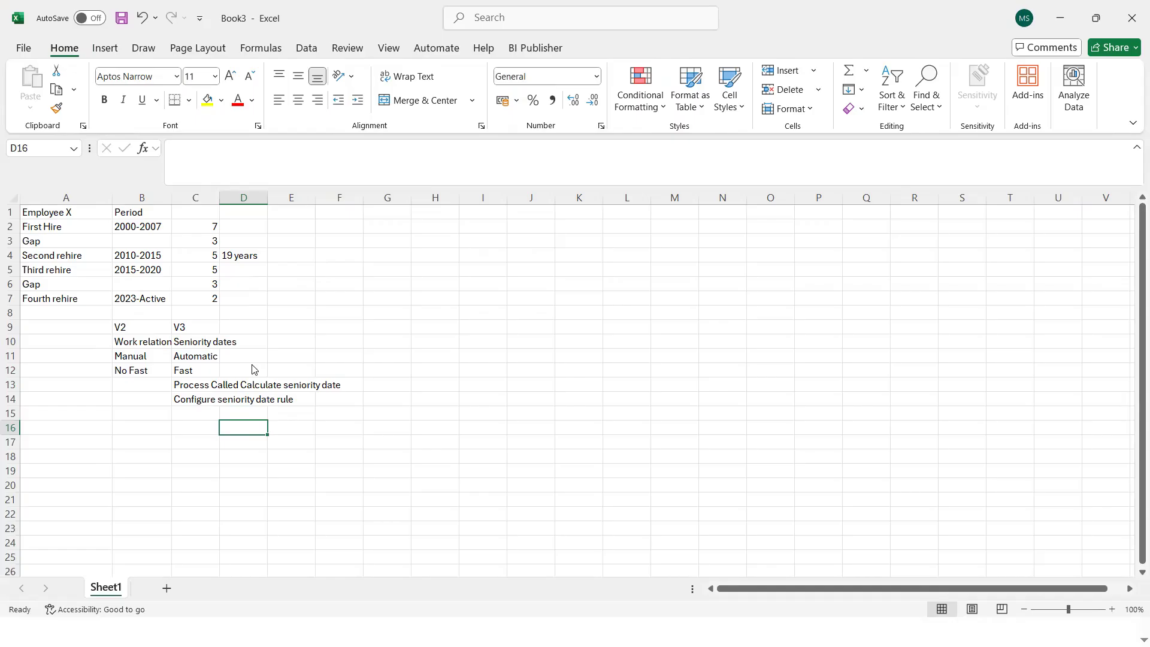
{"action": "key", "text": "alt+Tab"}
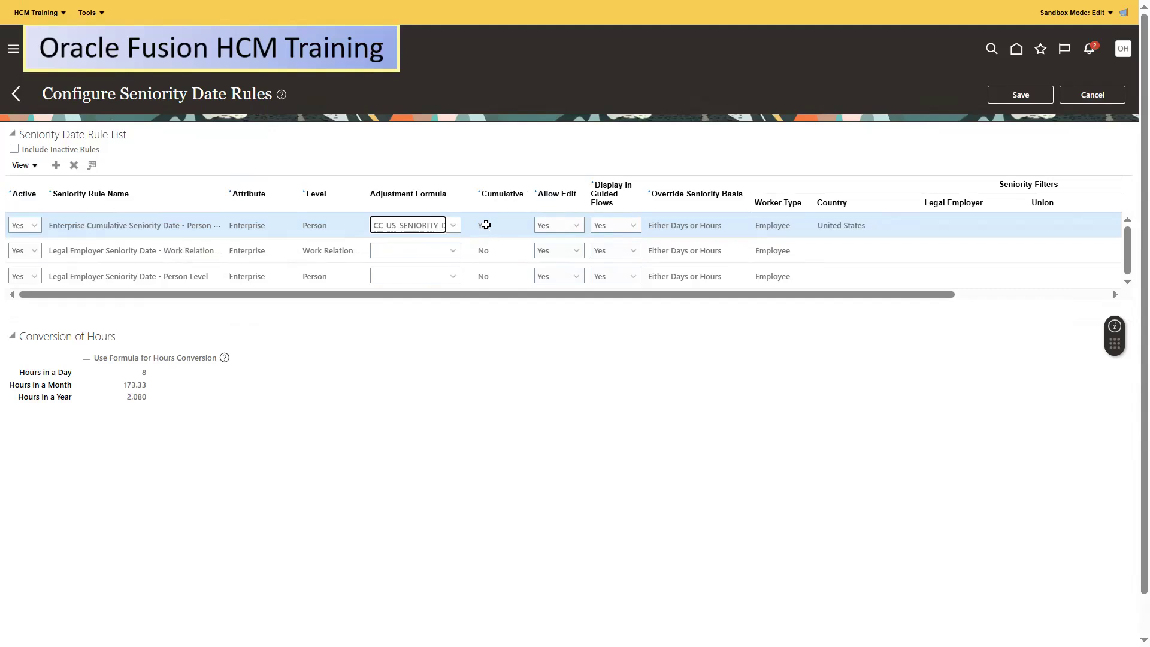
{"action": "key", "text": "alt+Tab"}
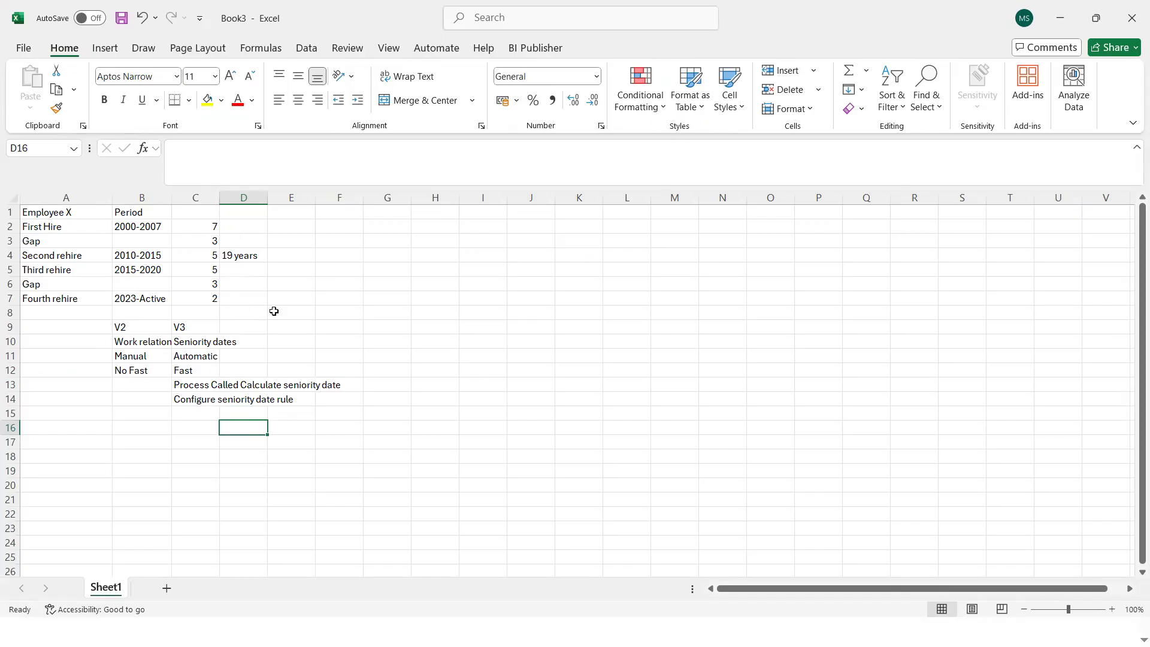
{"action": "left_click", "coordinate": [230, 226]}
{"action": "left_click", "coordinate": [232, 257]}
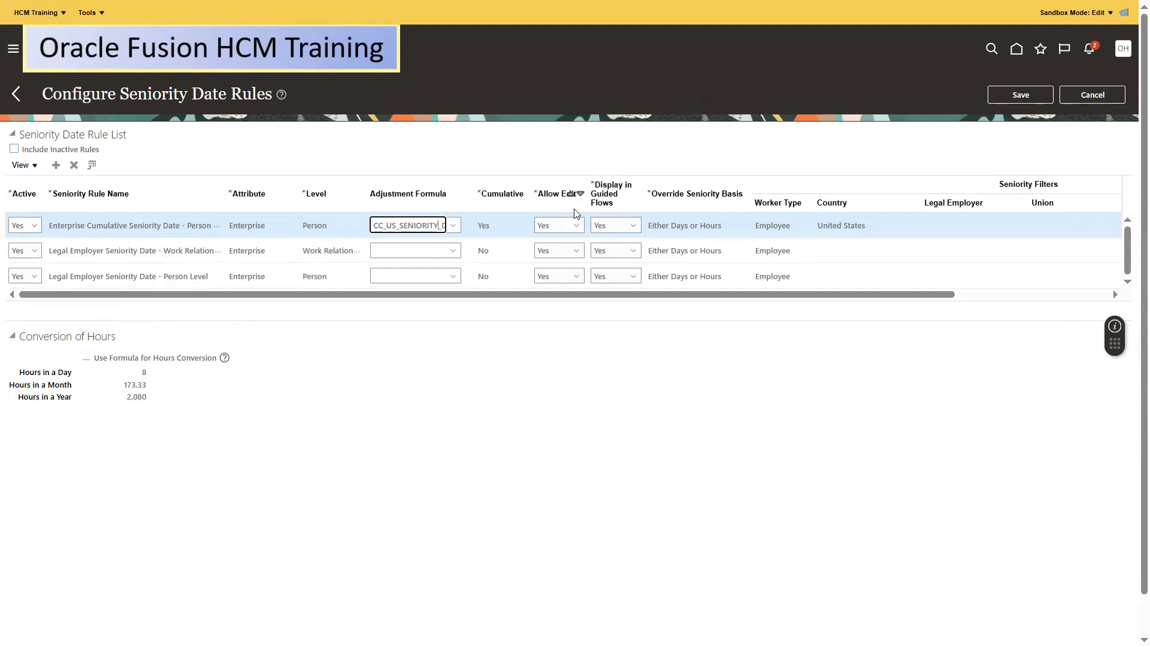
Review the Allow Edit, Display in Guided Flows and Override Seniority Basis settings of the Enterprise Cumulative rule in Oracle Fusion.
{"action": "left_click", "coordinate": [549, 231]}
{"action": "left_click", "coordinate": [620, 229]}
{"action": "left_click", "coordinate": [616, 256]}
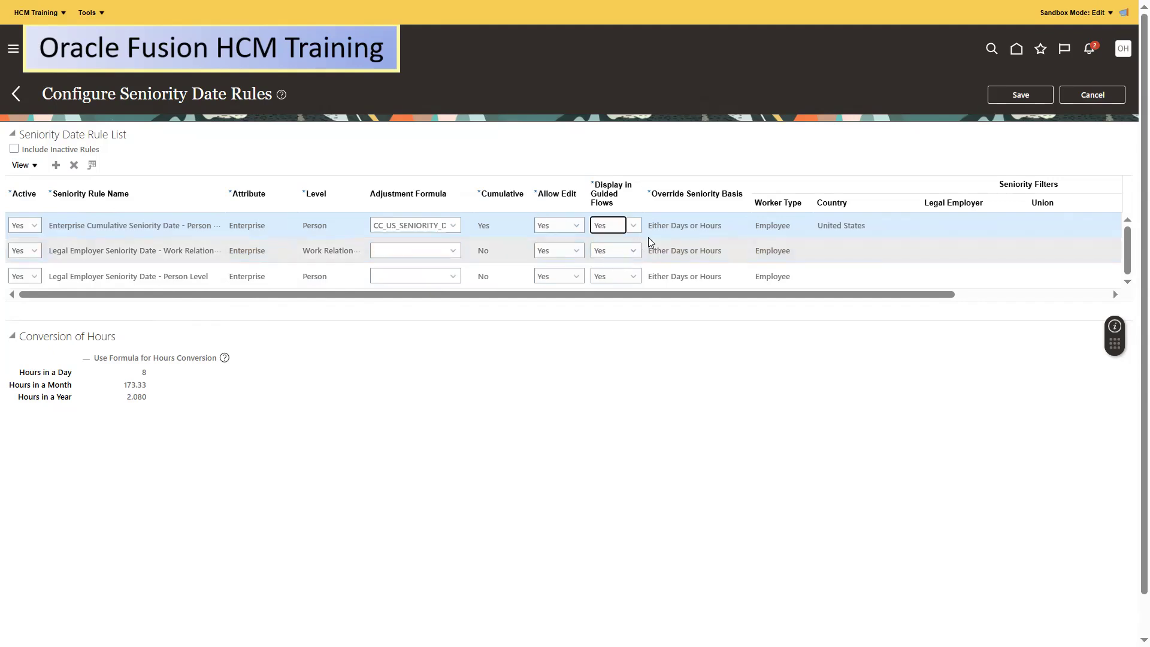
{"action": "triple_click", "coordinate": [663, 226]}
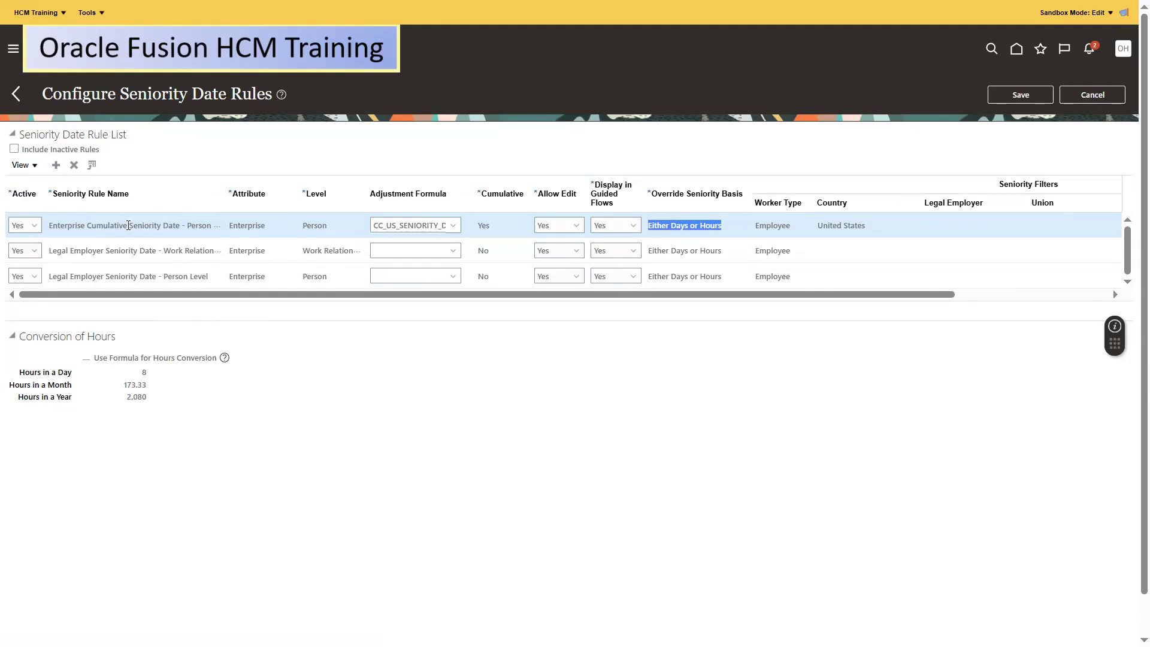
Add a blank seniority date rule and try to view its rule name choices.
{"action": "left_click", "coordinate": [55, 165]}
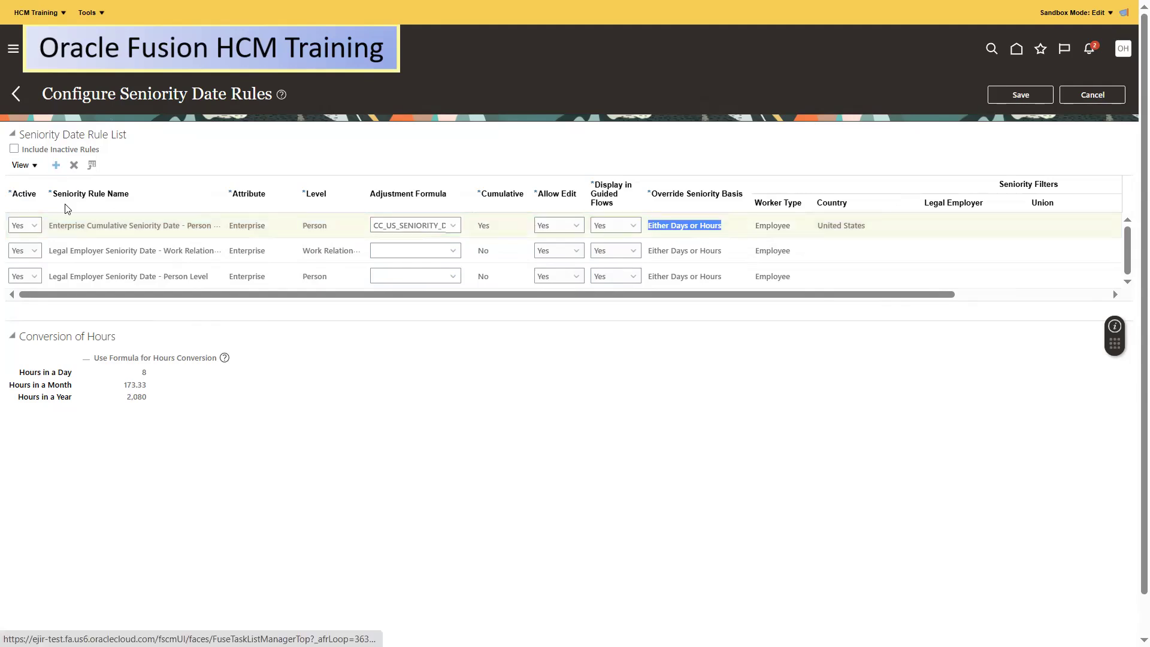
{"action": "left_click", "coordinate": [67, 226]}
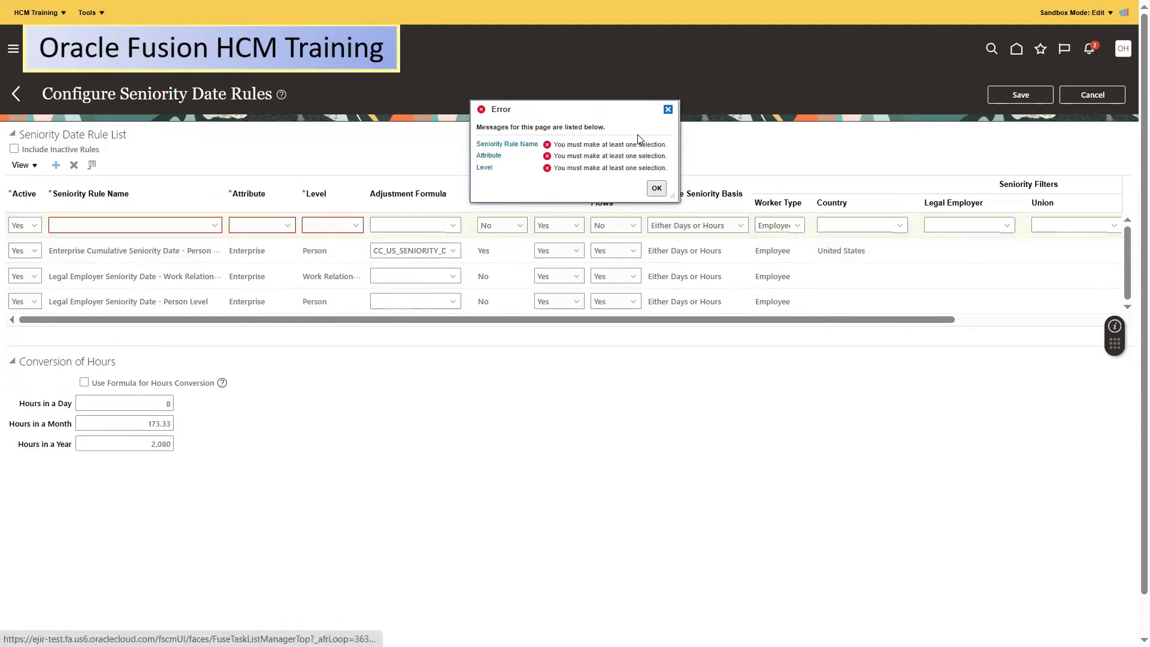
{"action": "left_click", "coordinate": [668, 109]}
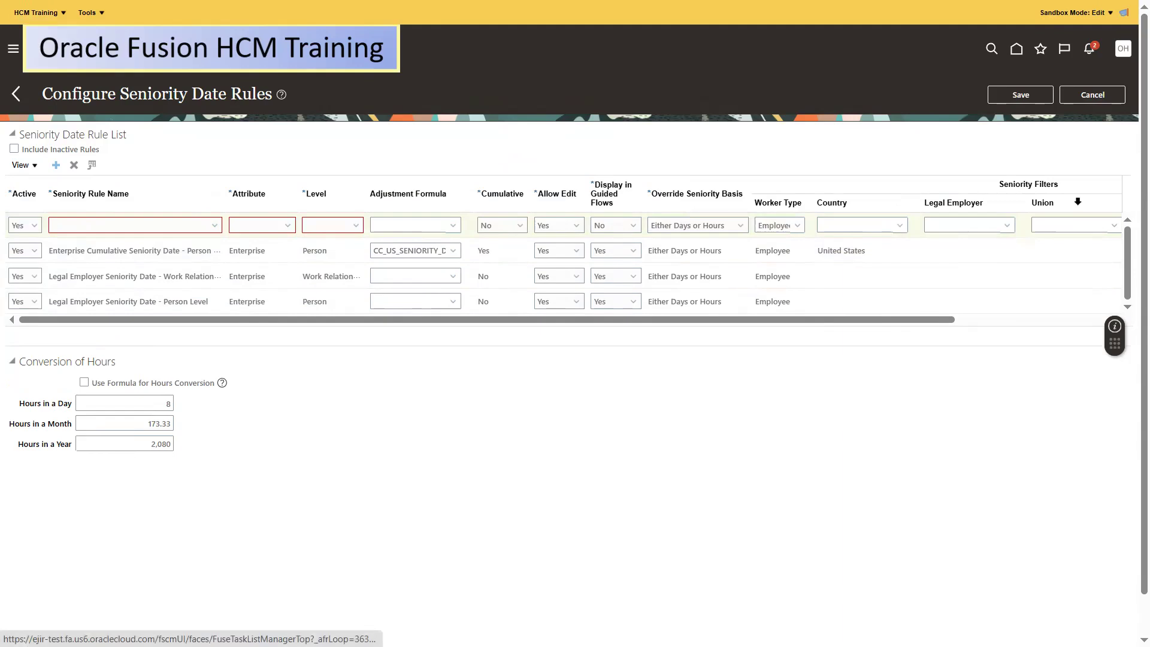
Go to the Workforce Deployment setup and open its setup search page.
{"action": "left_click", "coordinate": [1124, 48]}
{"action": "left_click", "coordinate": [900, 216]}
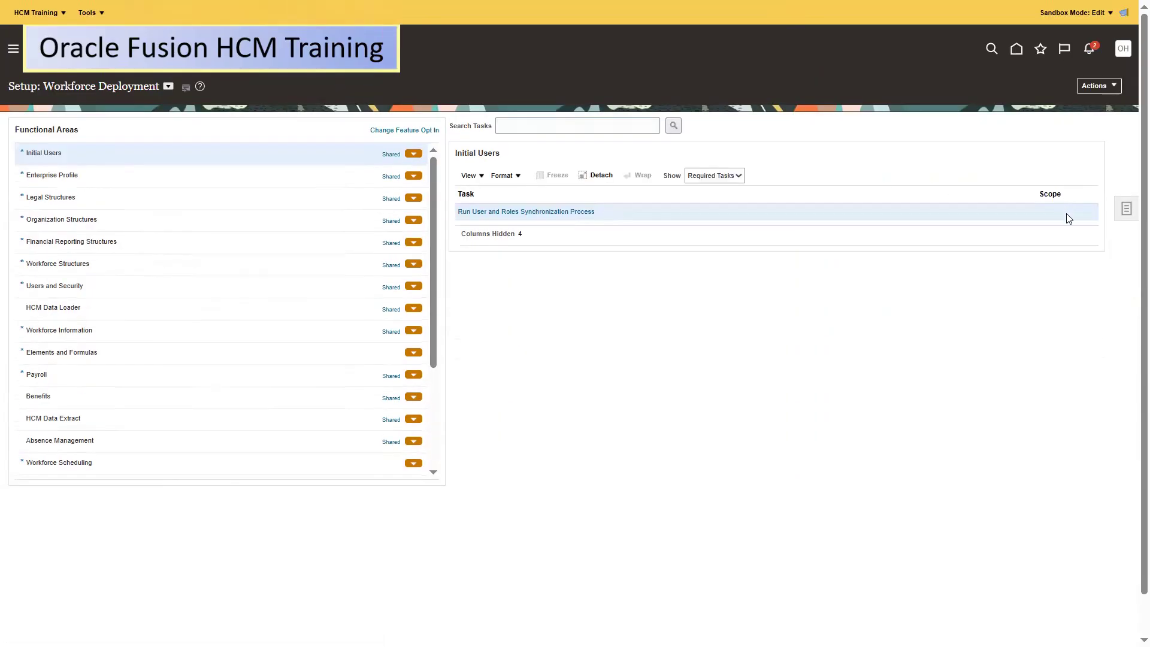
{"action": "left_click", "coordinate": [1129, 210]}
{"action": "left_click", "coordinate": [970, 209]}
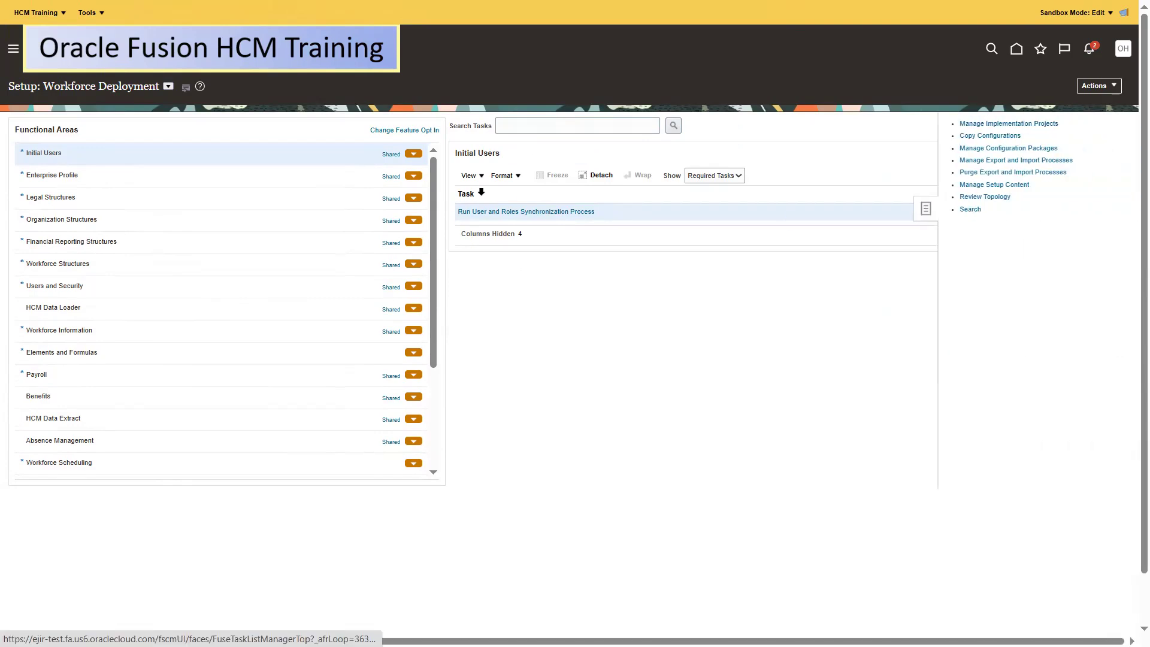
Search the setup tasks for manage common and open the Manage Common Lookups task.
{"action": "left_click", "coordinate": [233, 129]}
{"action": "type", "text": "manage common"}
{"action": "key", "text": "Return"}
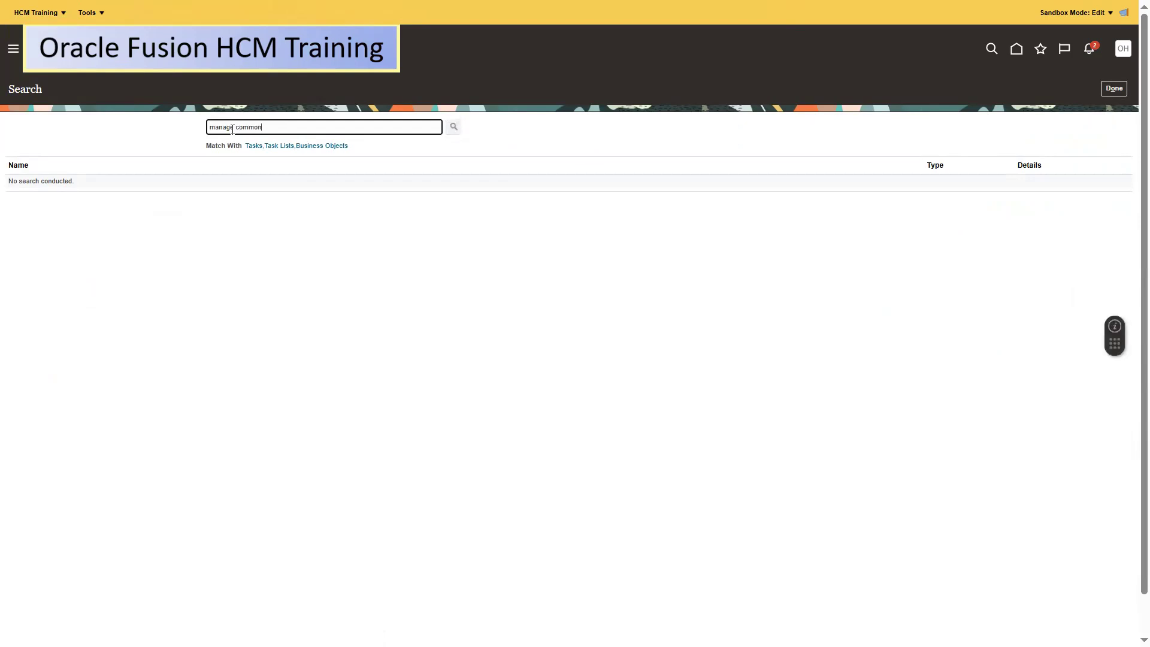
{"action": "left_click", "coordinate": [47, 200]}
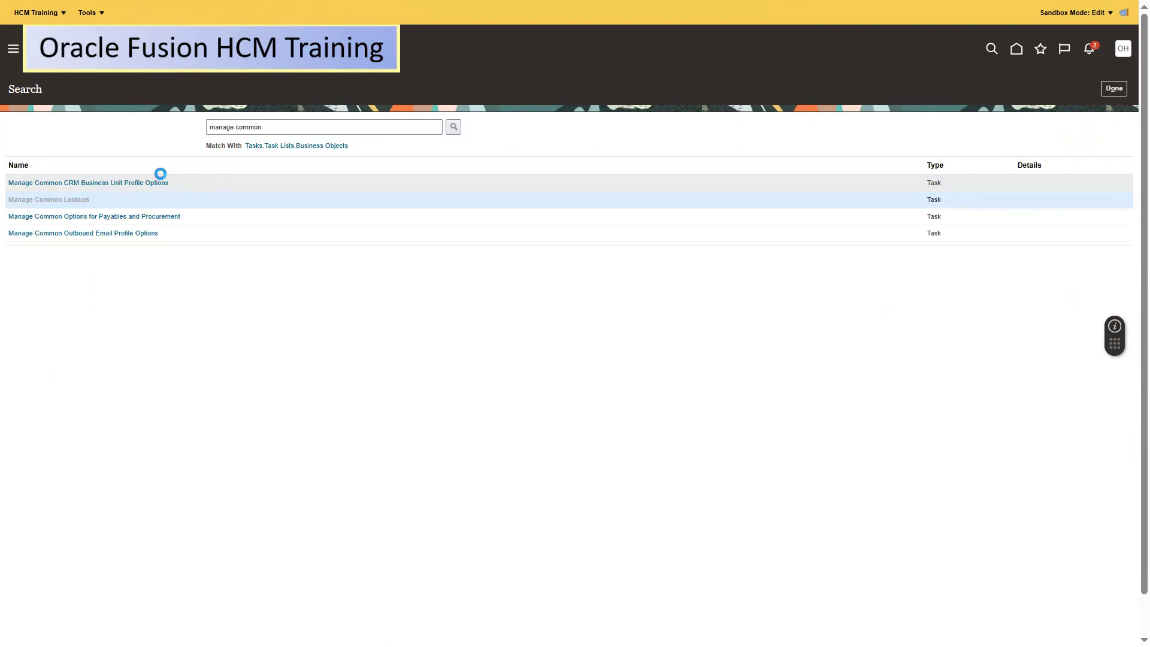
Search the lookup types for %SEN%, and narrow the search to %SENIOR%.
{"action": "left_click", "coordinate": [111, 163]}
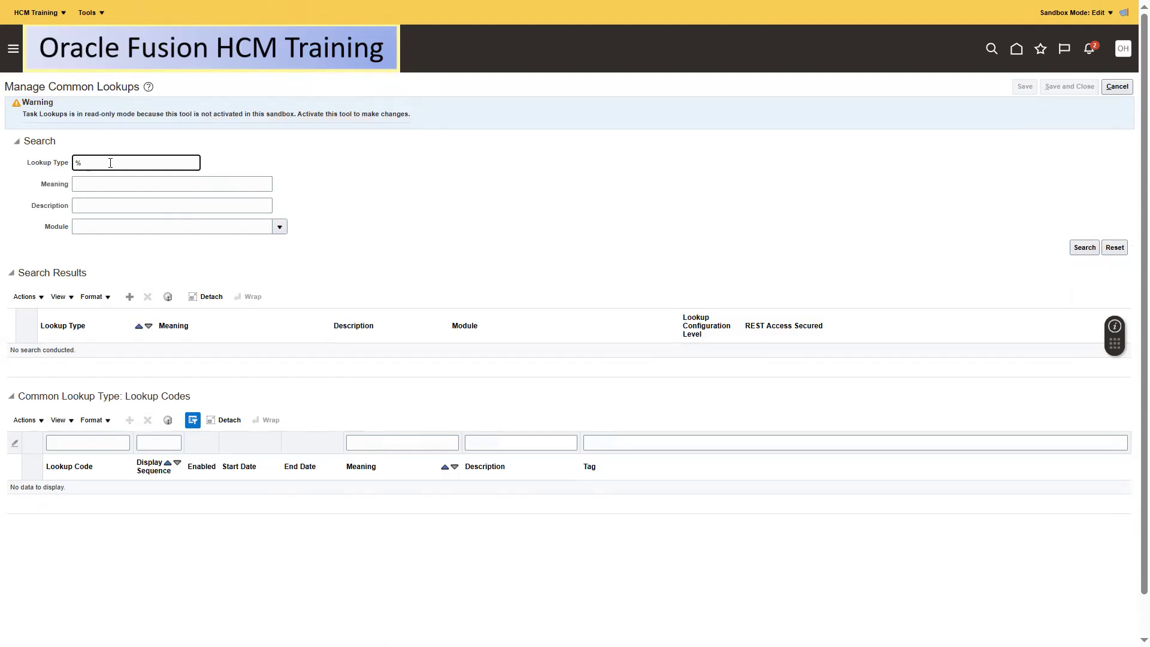
{"action": "type", "text": "%SEN%"}
{"action": "key", "text": "Return"}
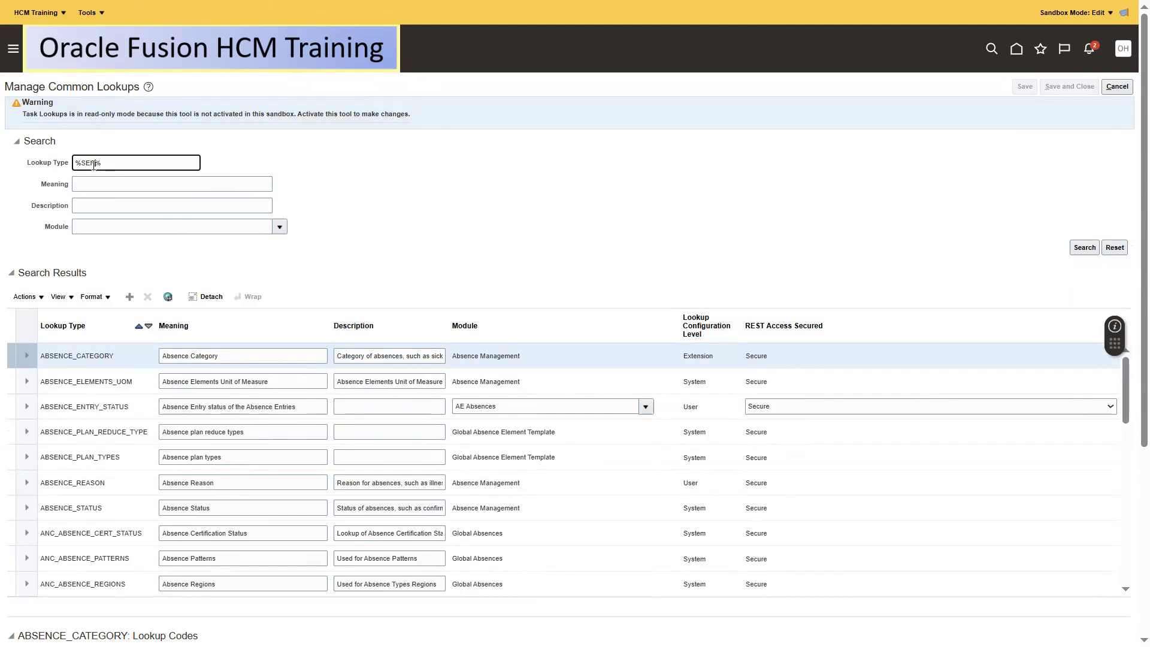
{"action": "type", "text": "IOR"}
{"action": "key", "text": "Return"}
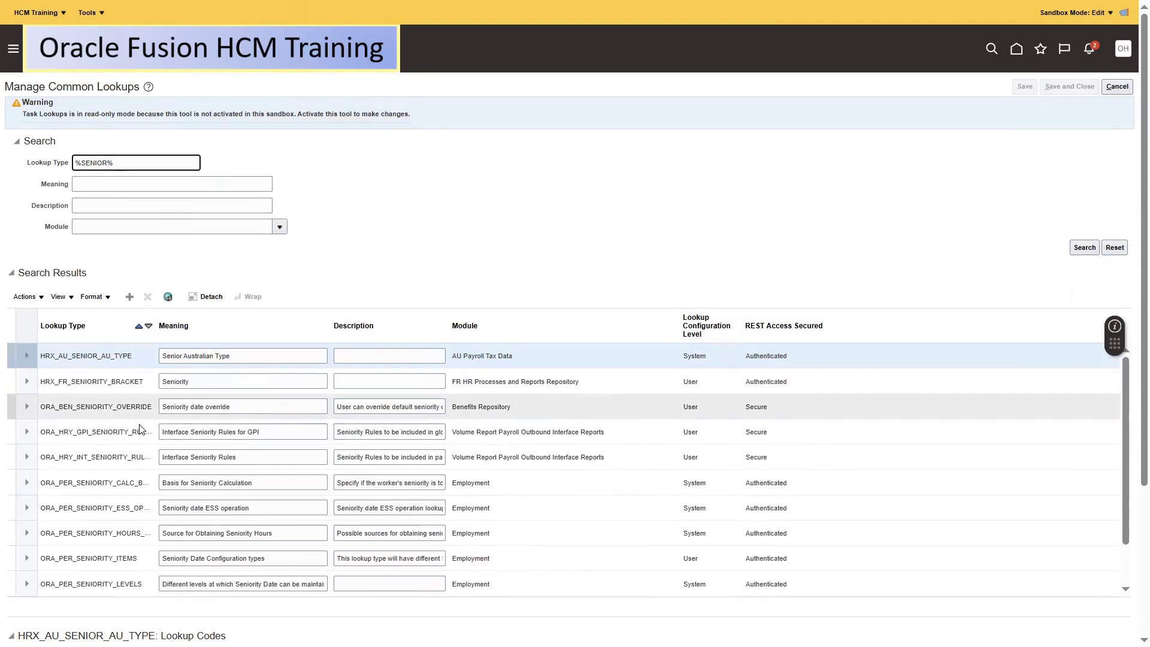
Select the ORA_PER_SENIORITY_ITEMS lookup type and add a lookup code named TEST.
{"action": "left_click", "coordinate": [134, 558]}
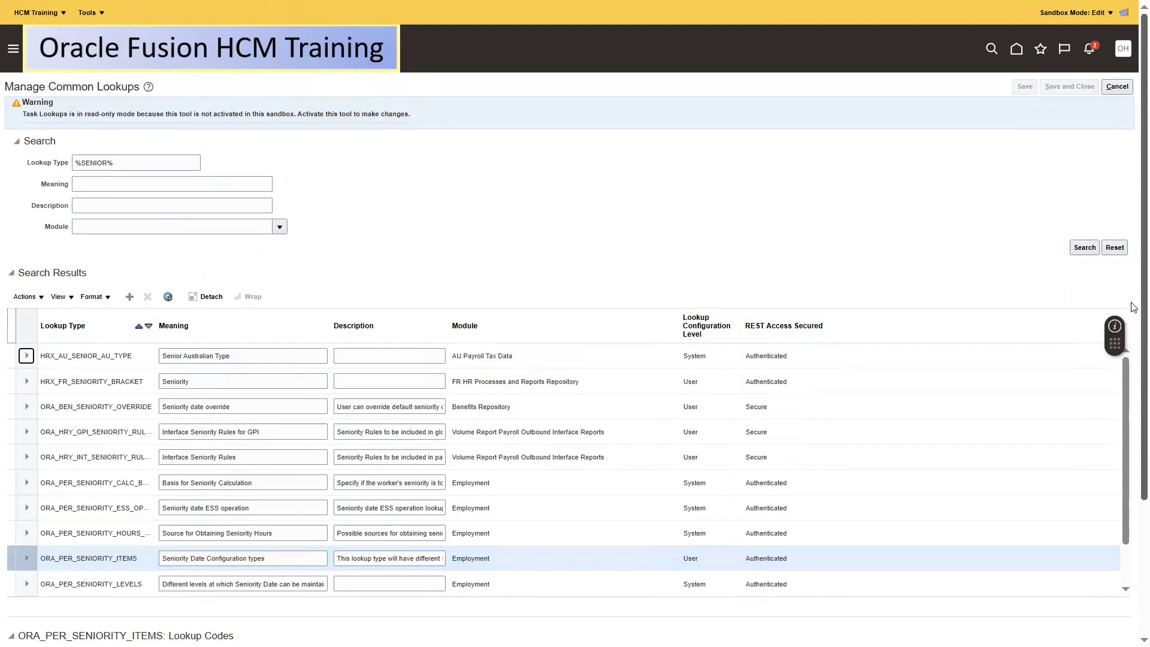
{"action": "scroll", "coordinate": [1134, 309], "scroll_direction": "down", "scroll_amount": 3}
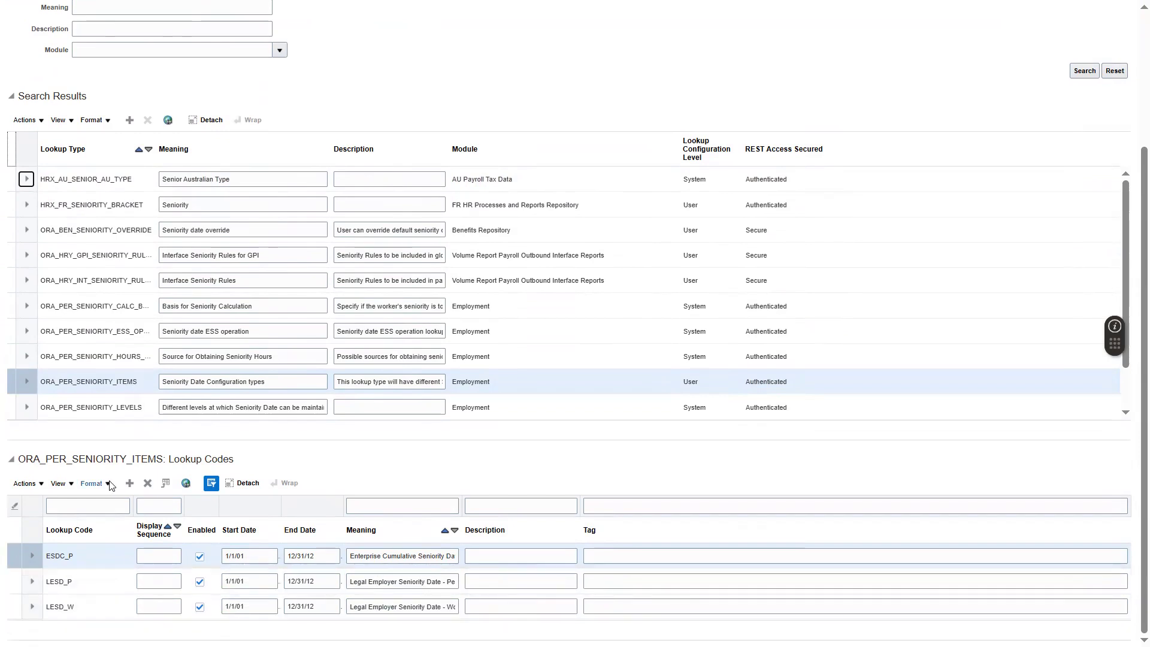
{"action": "left_click", "coordinate": [130, 484]}
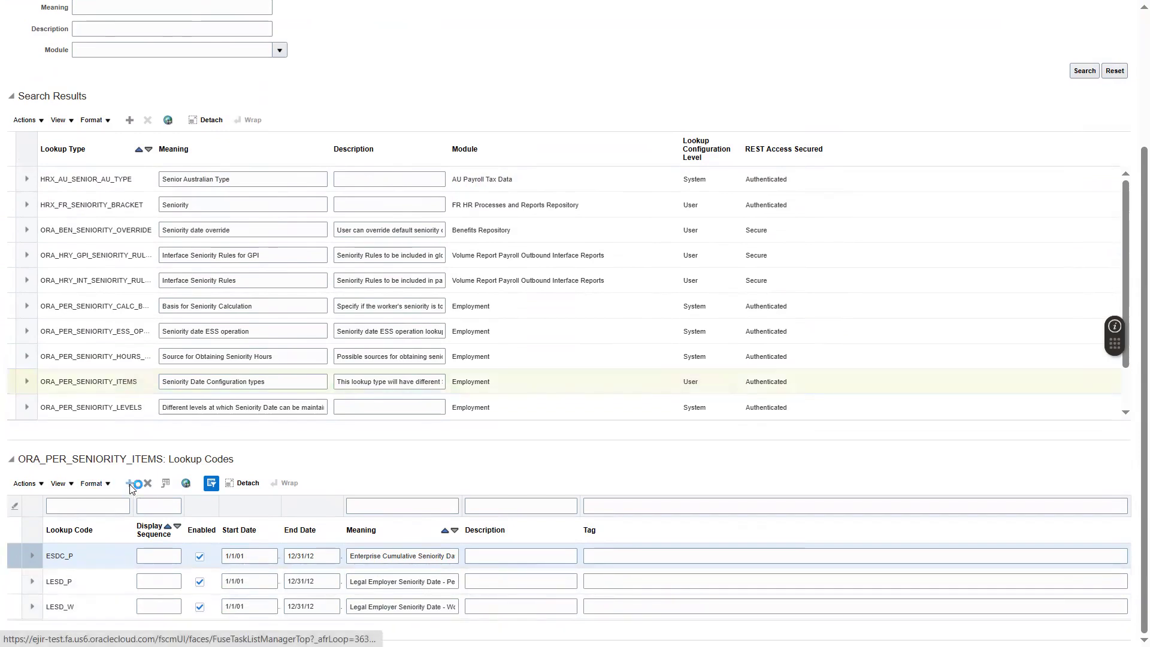
{"action": "type", "text": "TEST"}
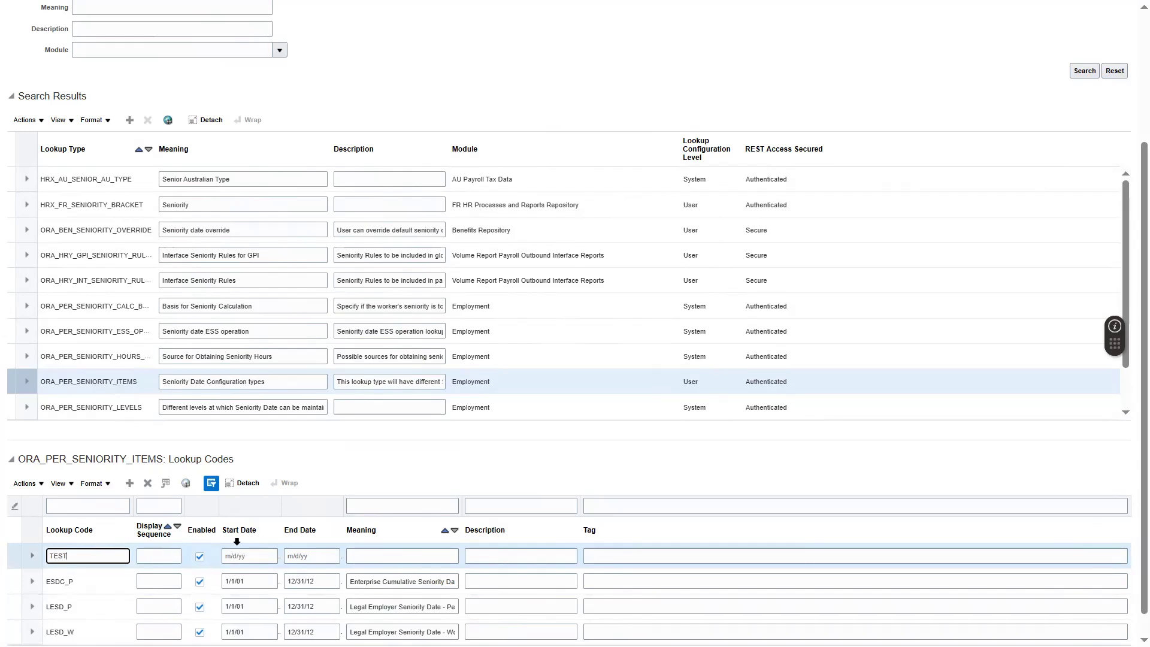
Set the TEST lookup code's start date to 1/1/01 and its meaning to Test Seniority date rule.
{"action": "left_click", "coordinate": [238, 558]}
{"action": "type", "text": "01/01/202"}
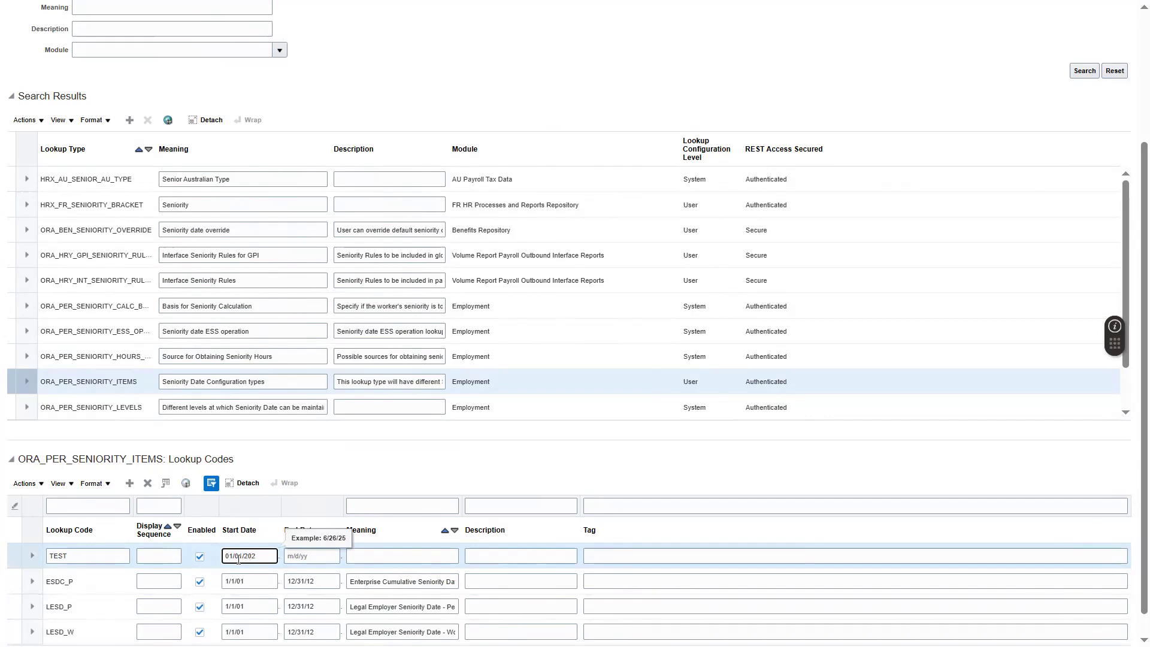
{"action": "type", "text": "01"}
{"action": "left_click", "coordinate": [381, 557]}
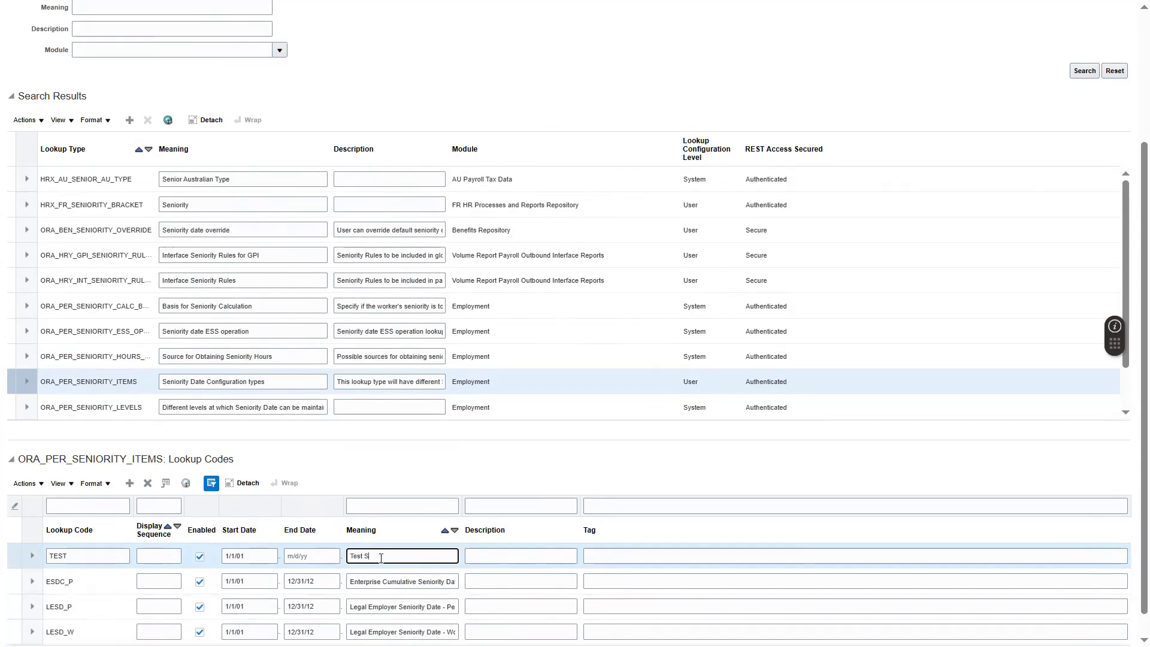
{"action": "type", "text": "Test Seniority date rule"}
{"action": "left_click", "coordinate": [505, 492]}
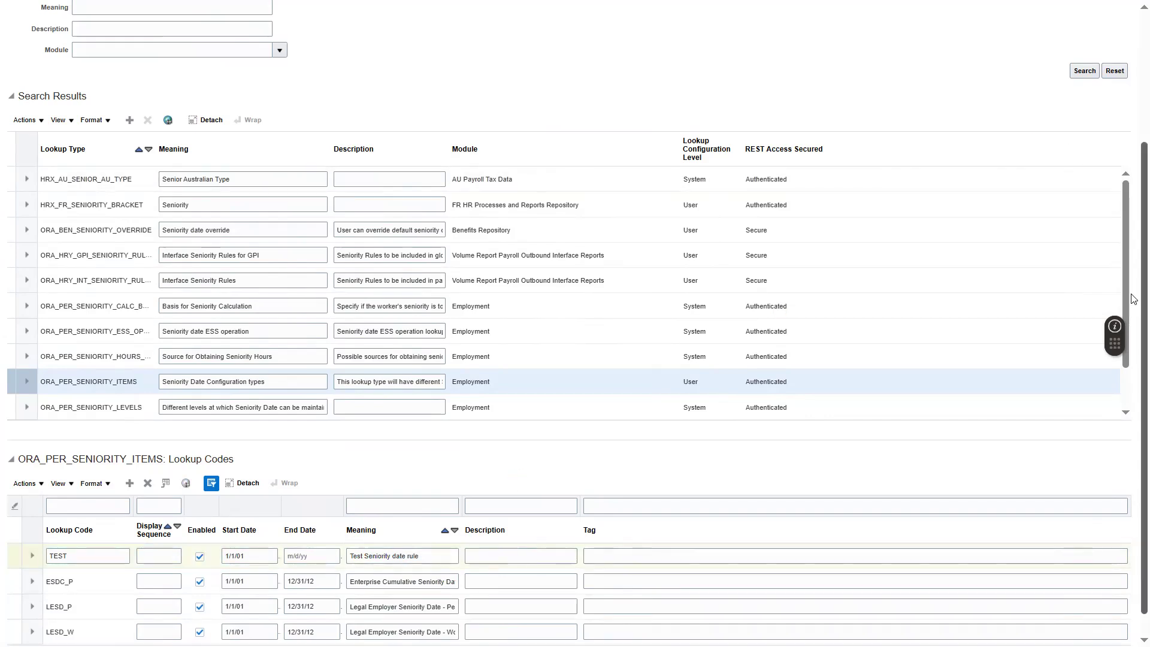
{"action": "scroll", "coordinate": [1134, 294], "scroll_direction": "up", "scroll_amount": 3}
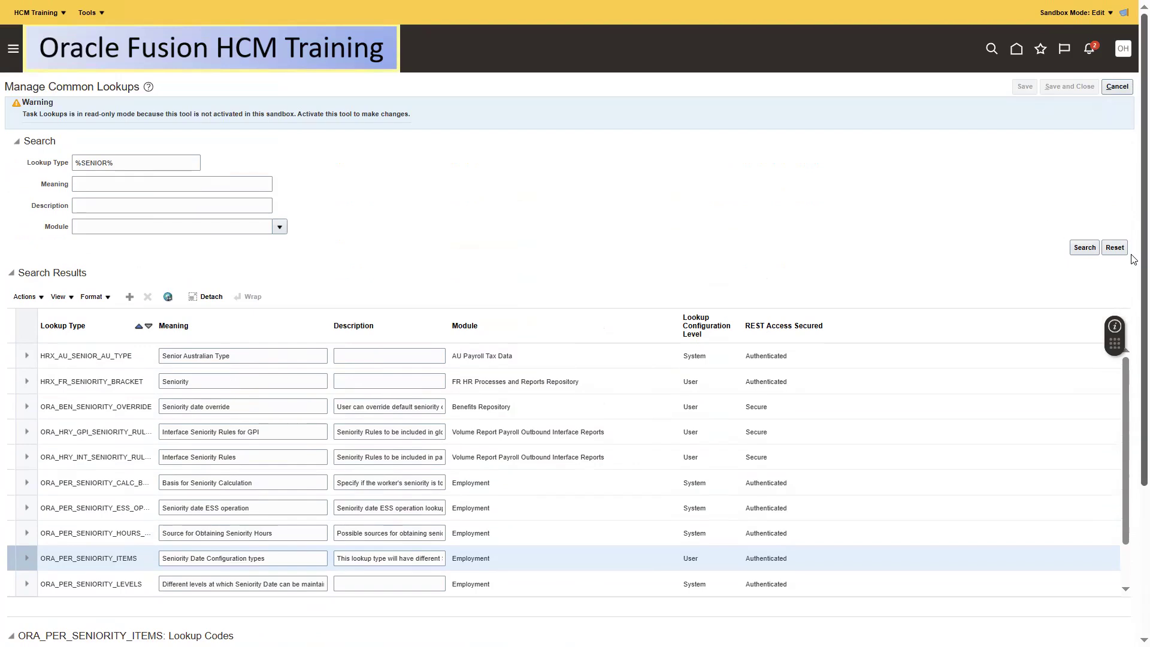
Review the TEST entry's dates and meaning among the ORA_PER_SENIORITY_ITEMS lookup codes.
{"action": "scroll", "coordinate": [1135, 260], "scroll_direction": "down", "scroll_amount": 3}
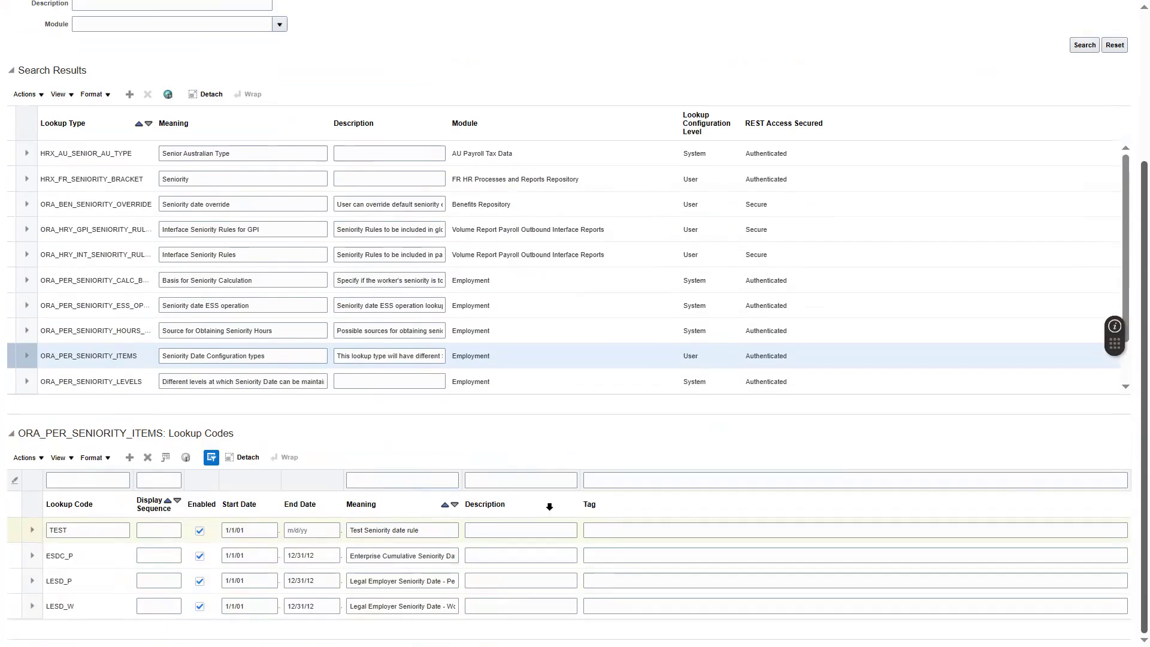
{"action": "left_click", "coordinate": [318, 529]}
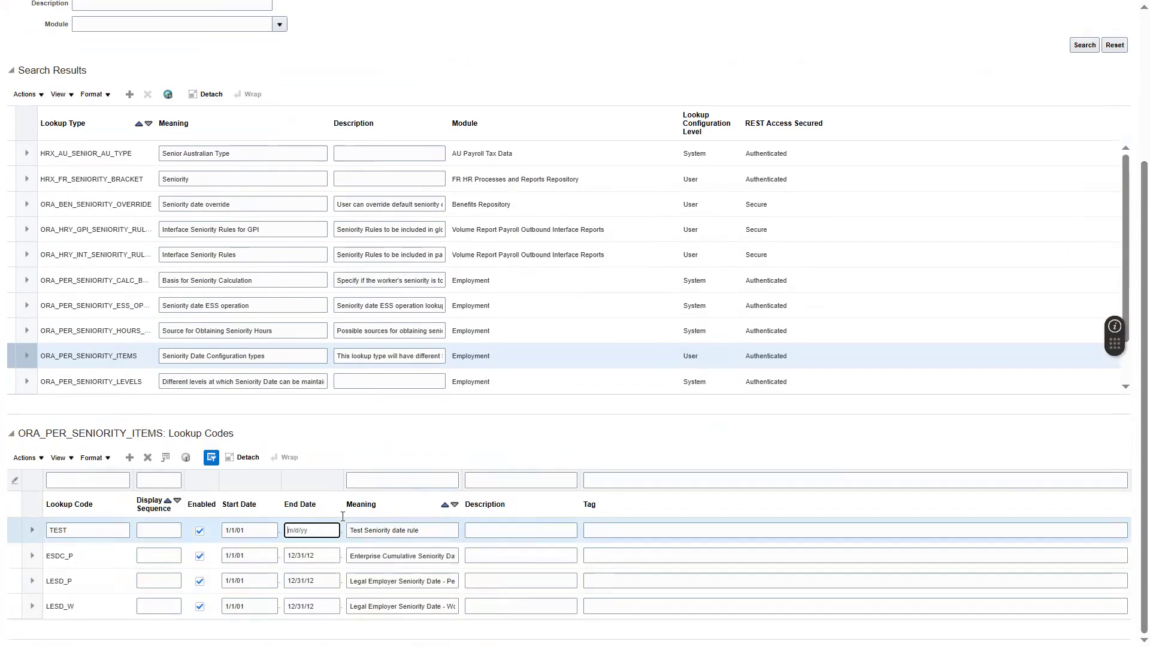
{"action": "left_click", "coordinate": [421, 437]}
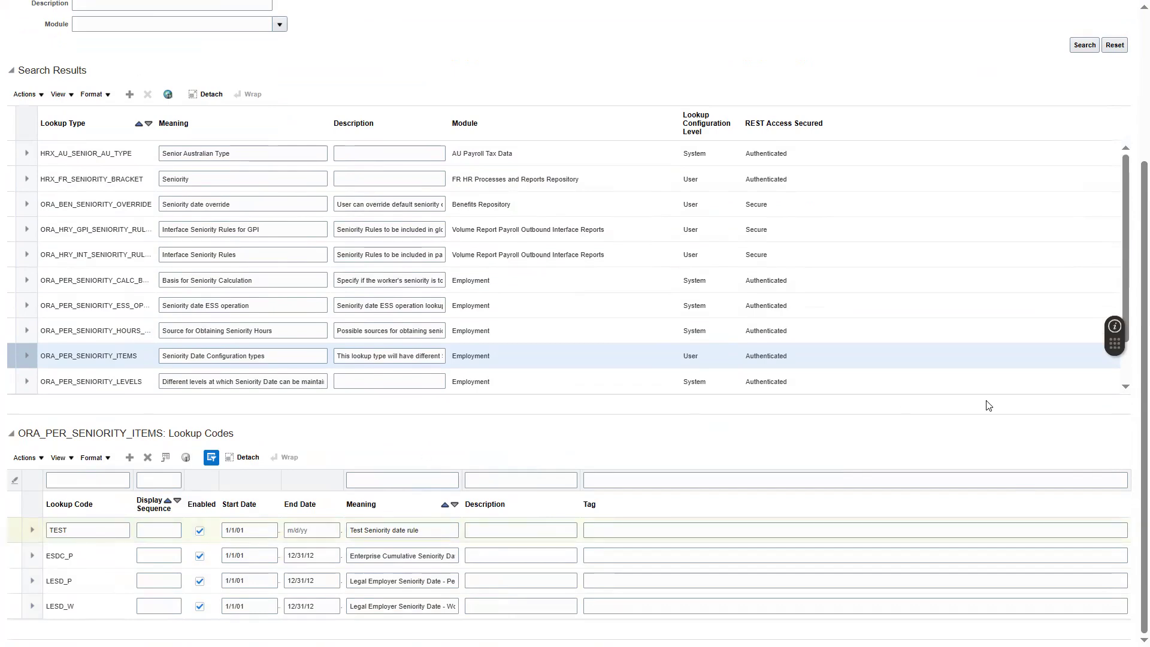
{"action": "scroll", "coordinate": [1133, 170], "scroll_direction": "up", "scroll_amount": 3}
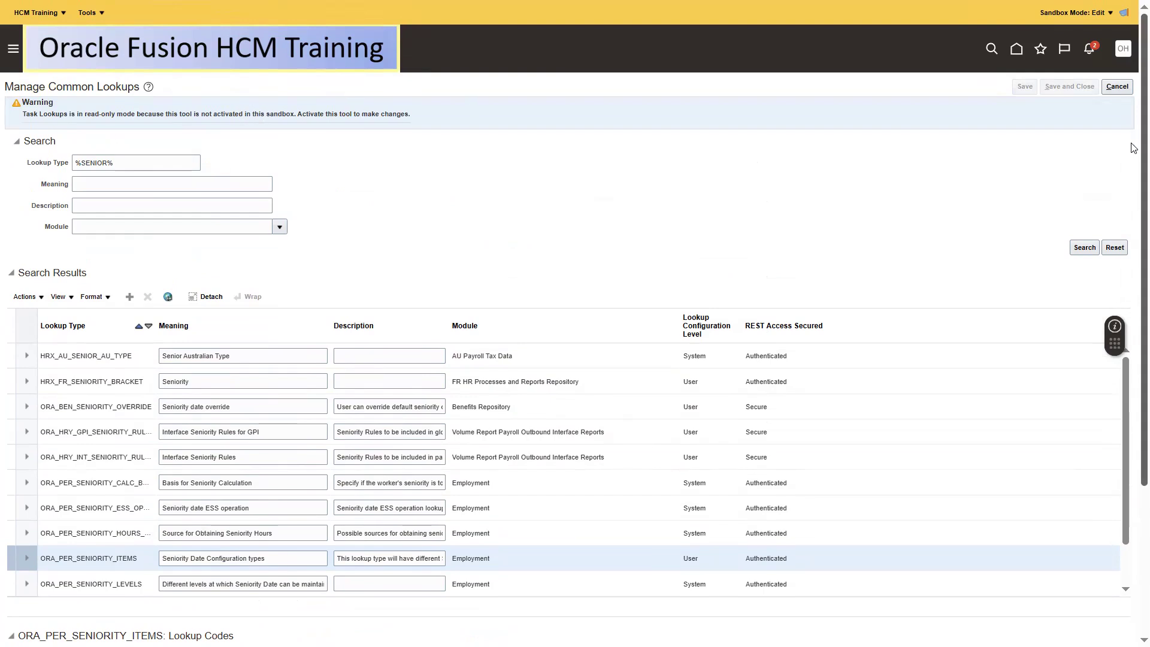
{"action": "scroll", "coordinate": [1135, 203], "scroll_direction": "down", "scroll_amount": 3}
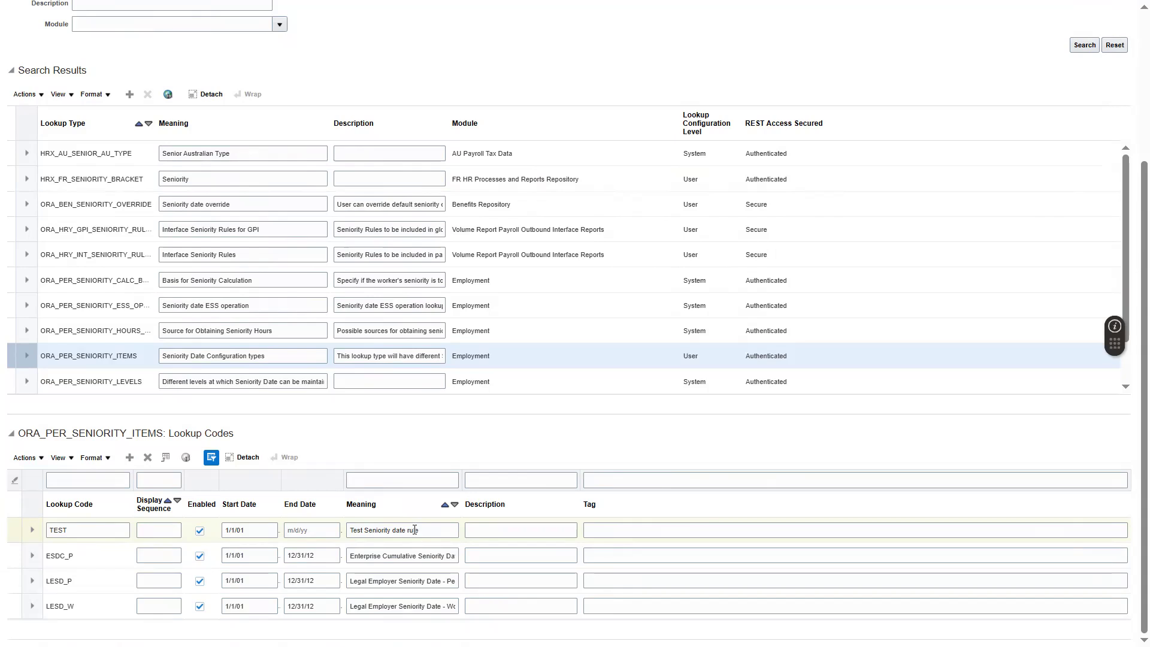
{"action": "left_click_drag", "start_coordinate": [1143, 449], "coordinate": [1144, 142]}
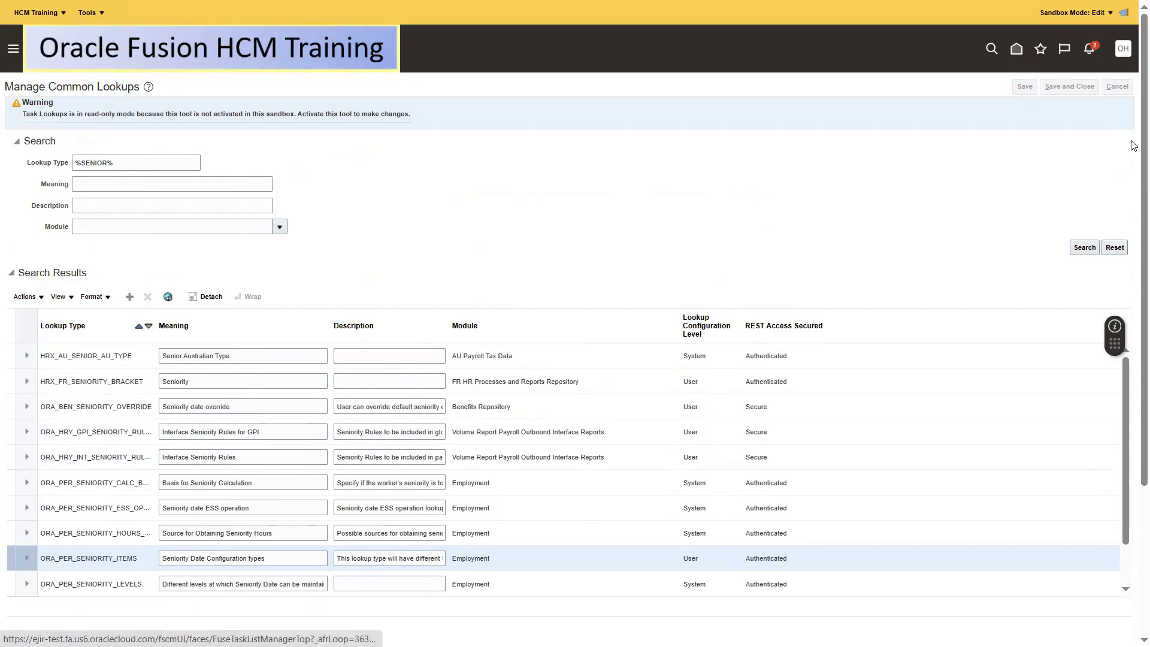
Return to the home page and try to expand the My Client Groups quick actions.
{"action": "left_click", "coordinate": [264, 53]}
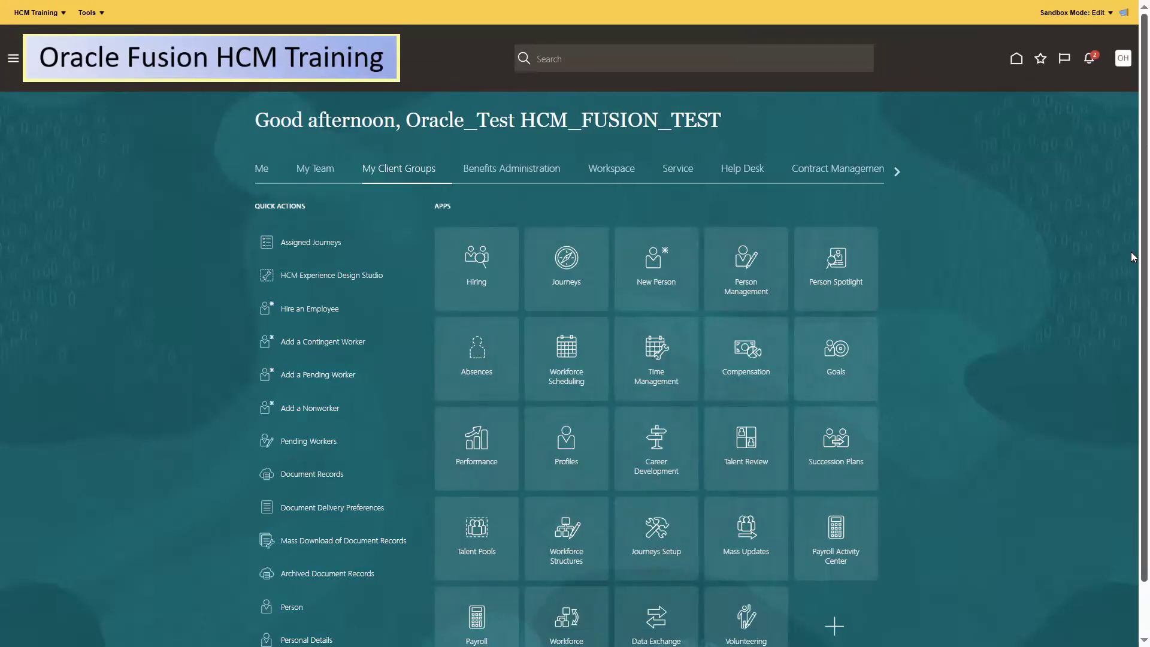
{"action": "left_click_drag", "start_coordinate": [1144, 263], "coordinate": [1143, 475]}
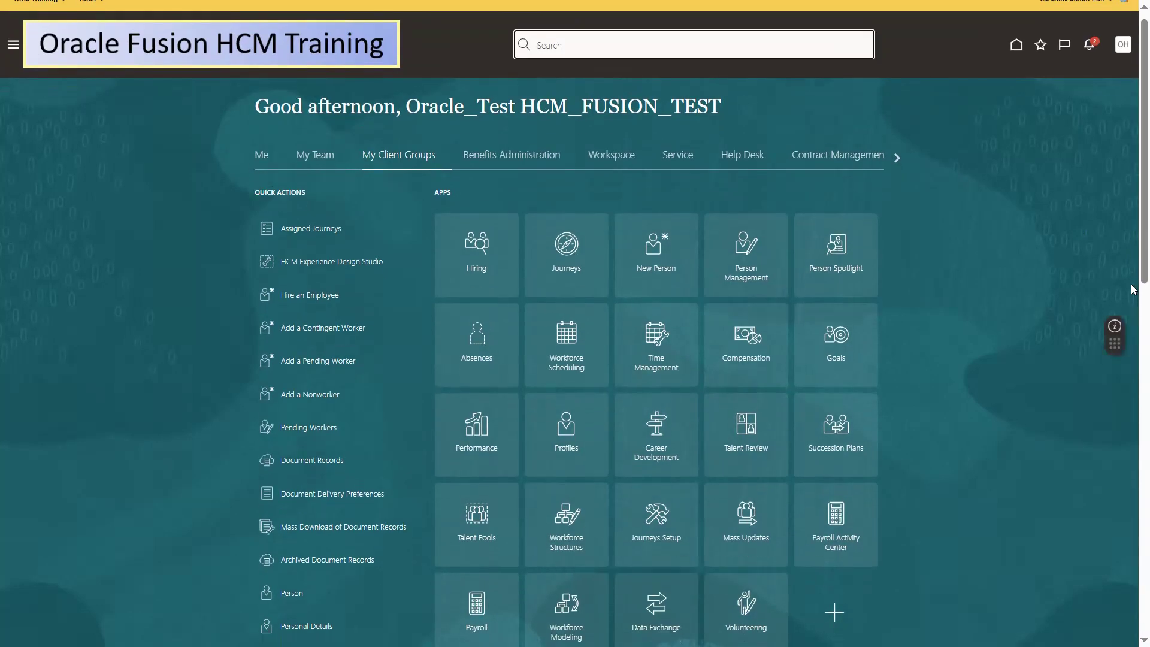
{"action": "scroll", "coordinate": [1133, 311], "scroll_direction": "down", "scroll_amount": 9}
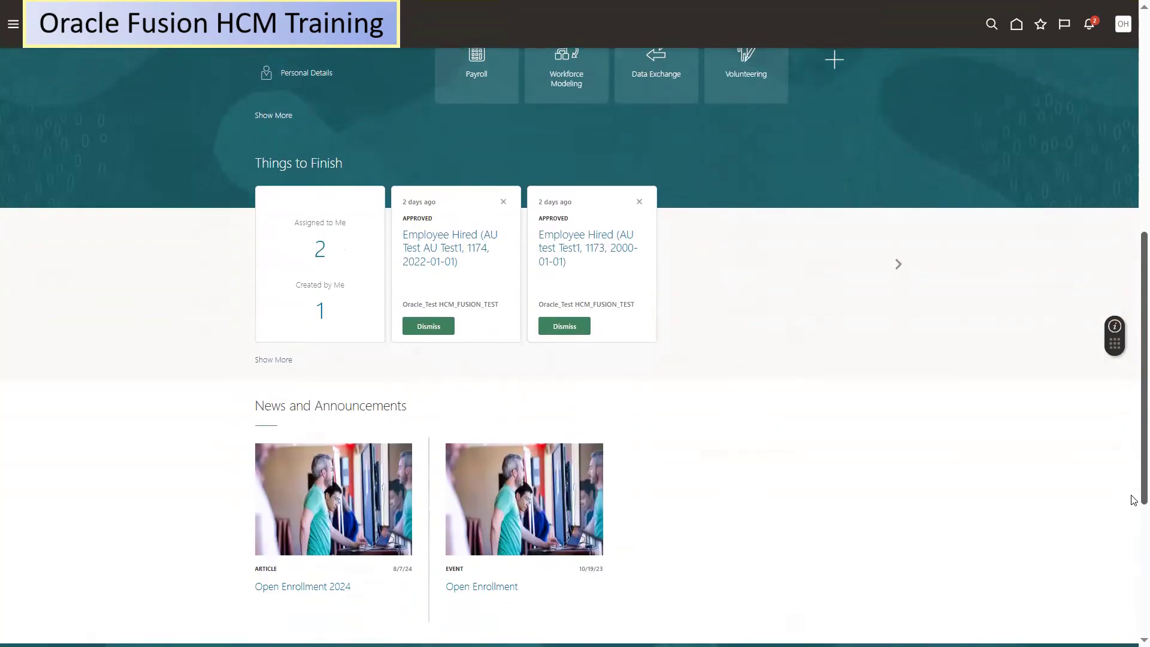
{"action": "left_click", "coordinate": [269, 115]}
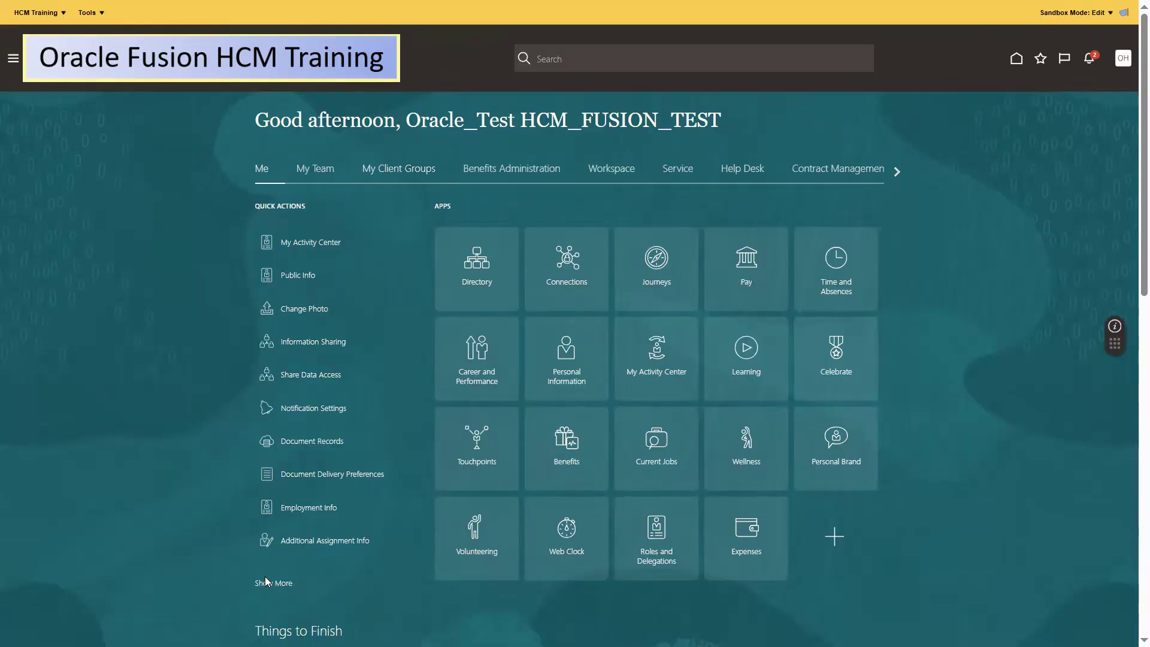
Expand the full list of quick actions for Me and search the page for fast.
{"action": "left_click", "coordinate": [267, 584]}
{"action": "key", "text": "ctrl+f"}
{"action": "type", "text": "fast"}
{"action": "key", "text": "ctrl+a"}
{"action": "type", "text": "Fas"}
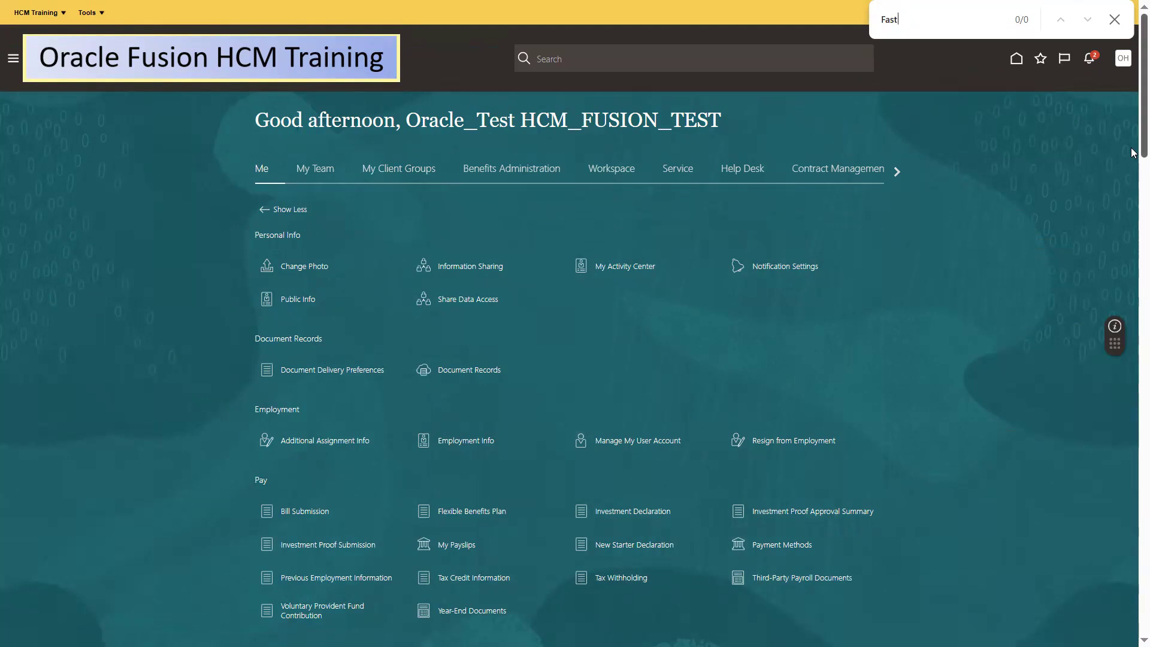
{"action": "key", "text": "ctrl+a"}
{"action": "key", "text": "BackSpace"}
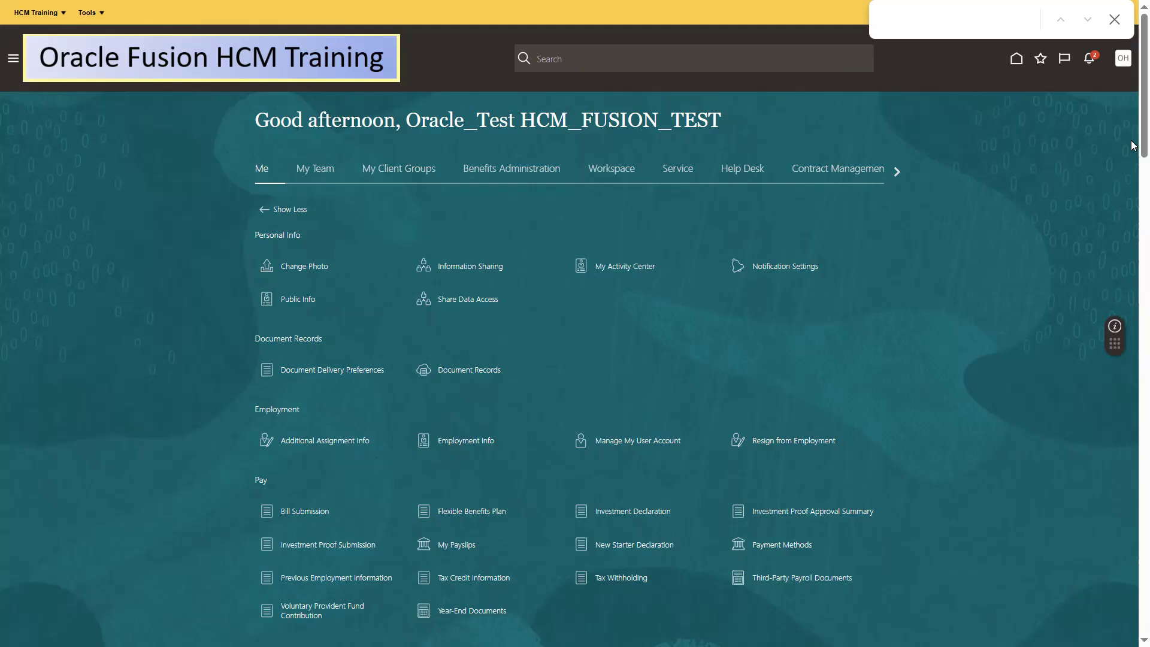
{"action": "type", "text": "fast"}
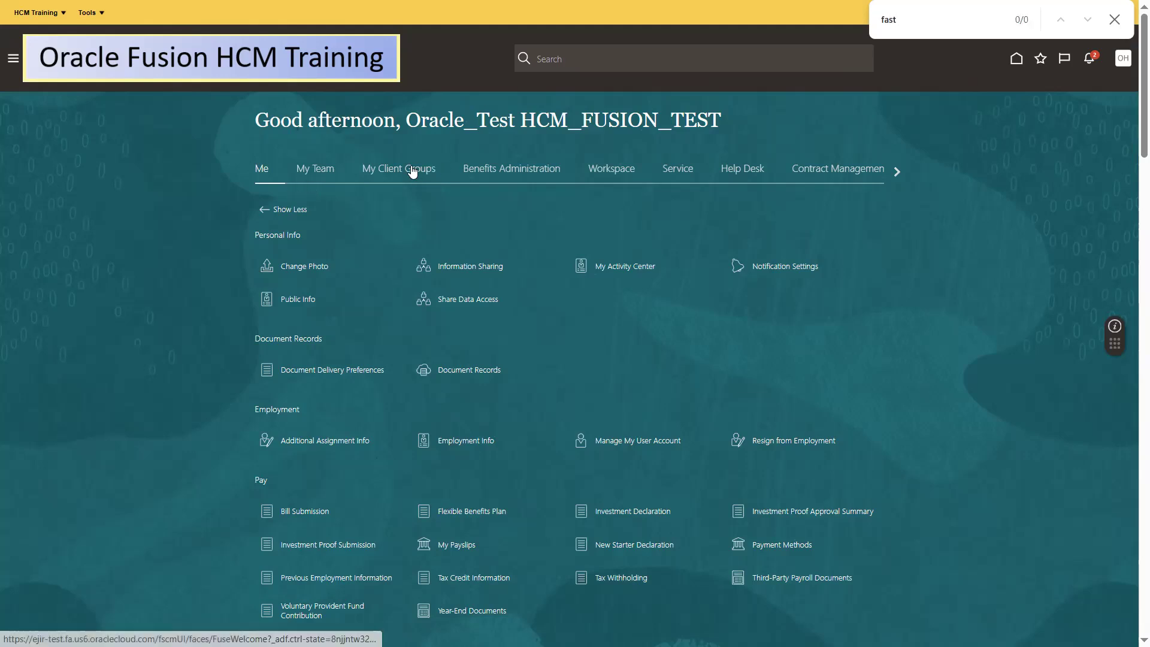
Expand the My Client Groups quick actions, locate fast in the list, and open Fast Formulas.
{"action": "left_click", "coordinate": [419, 171]}
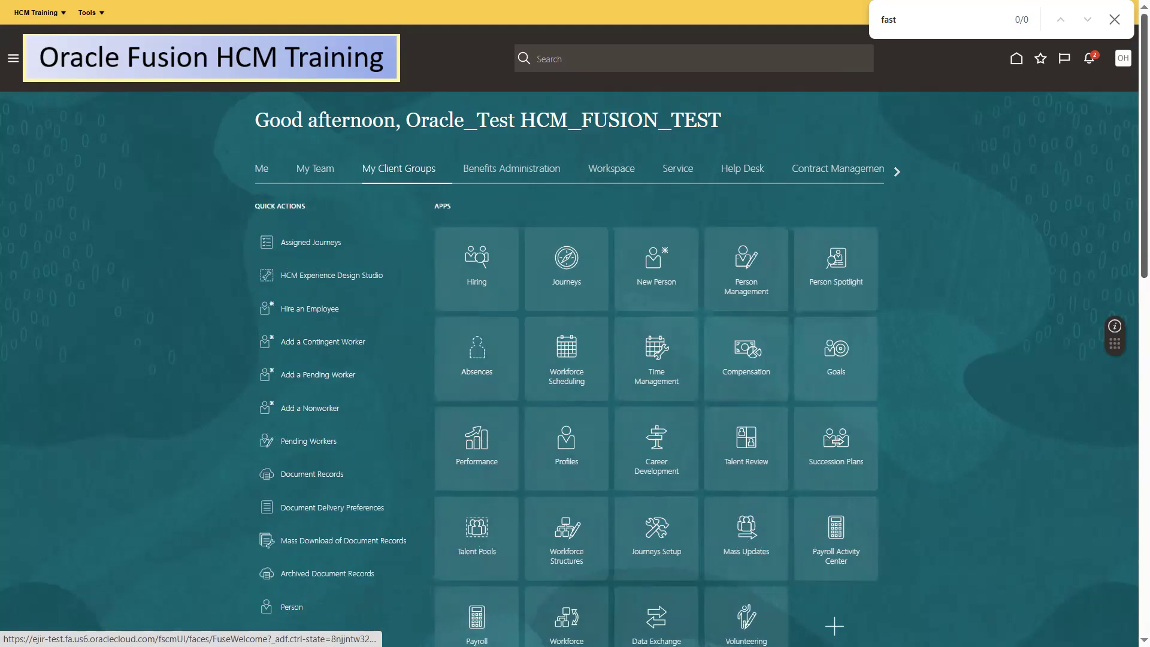
{"action": "scroll", "coordinate": [240, 461], "scroll_direction": "down", "scroll_amount": 4}
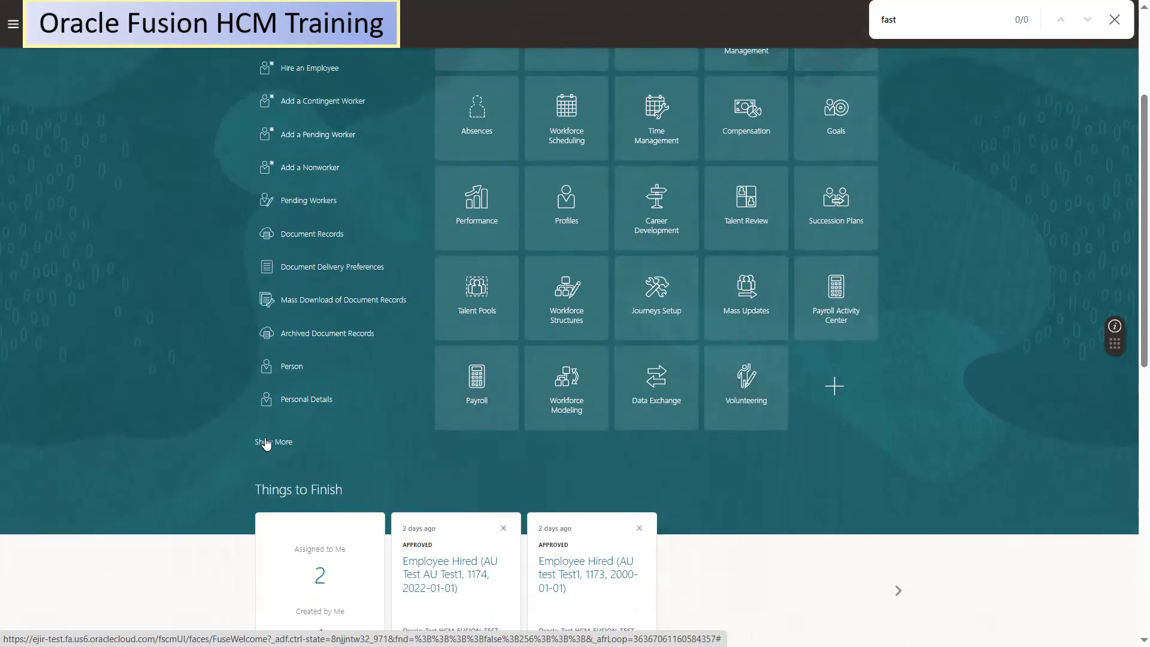
{"action": "left_click", "coordinate": [267, 442]}
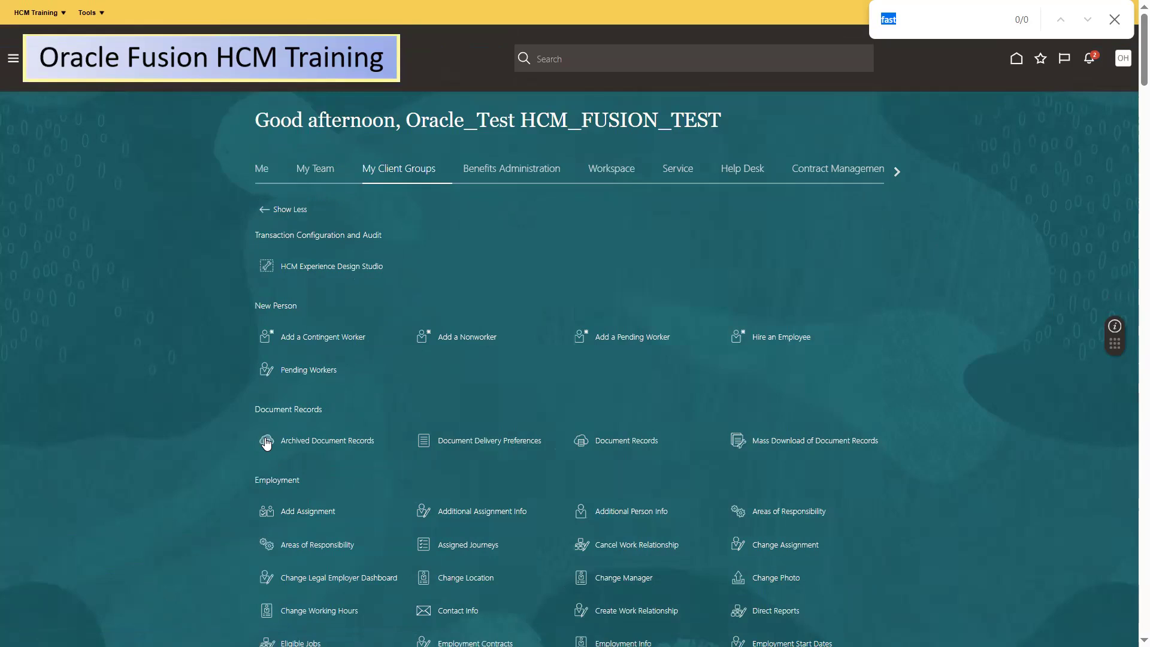
{"action": "key", "text": "Return"}
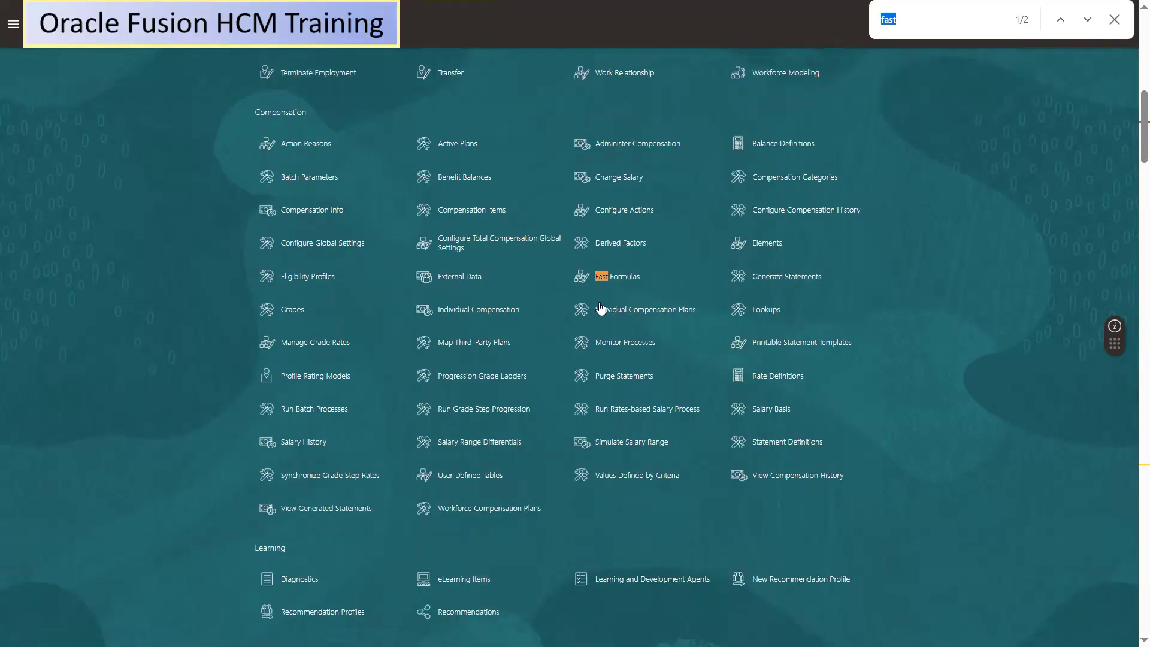
{"action": "left_click", "coordinate": [602, 279]}
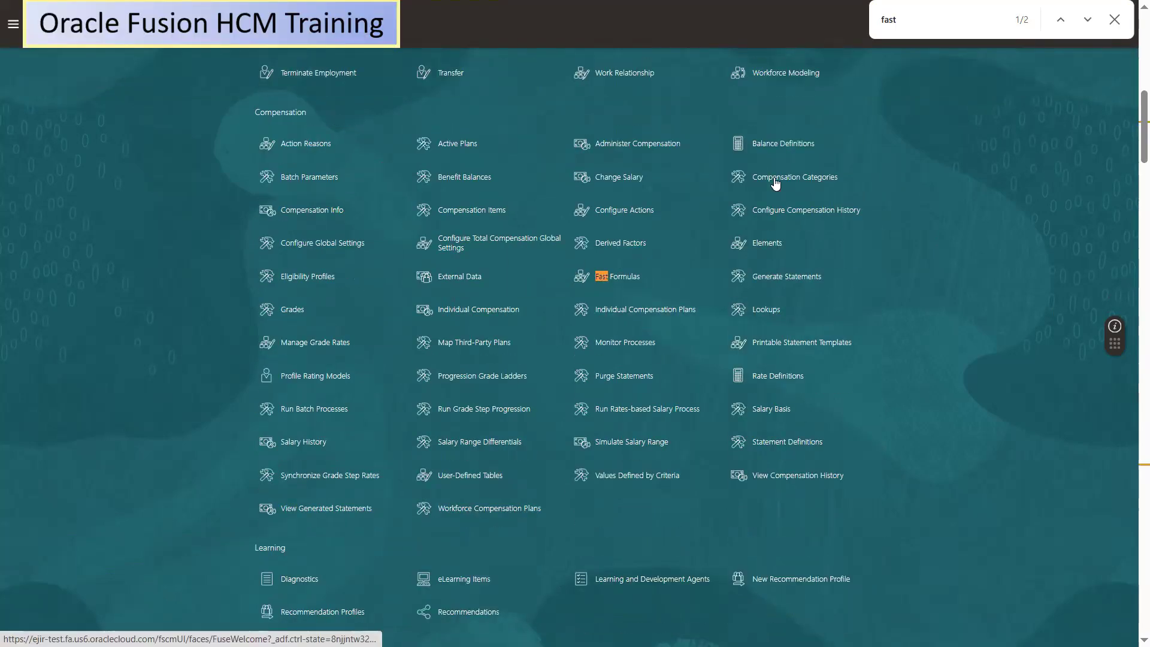
{"action": "key", "text": "Escape"}
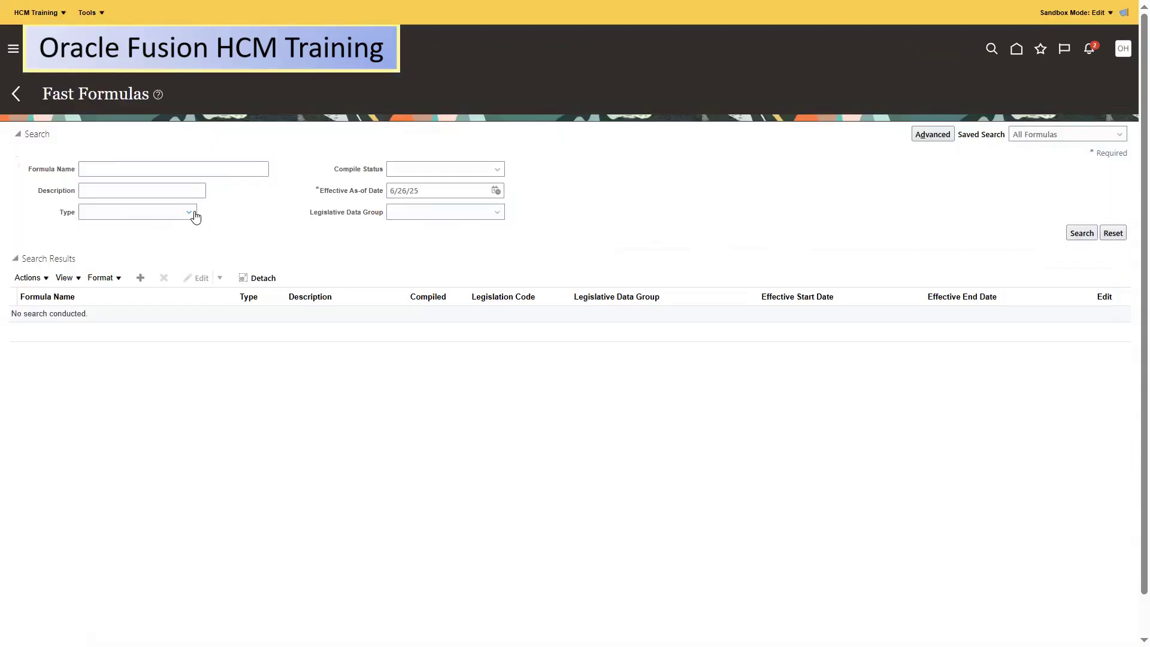
Search for fast formulas with the type Employment Seniority Date Adjustment.
{"action": "left_click", "coordinate": [192, 215]}
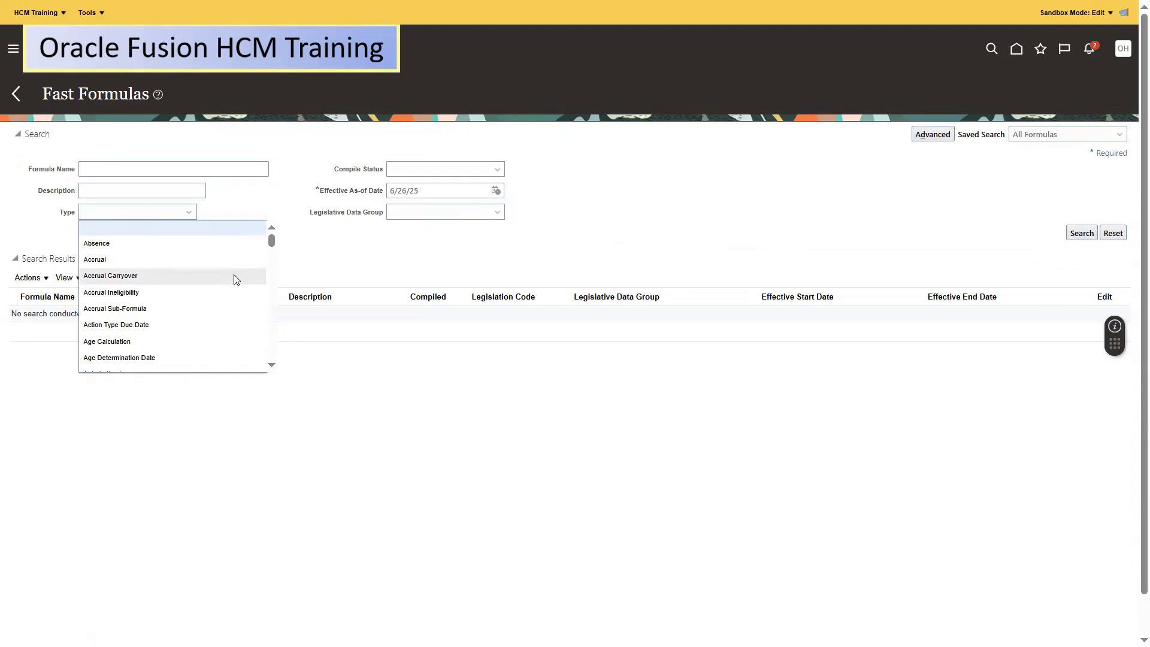
{"action": "key", "text": "e"}
{"action": "key", "text": "Down"}
{"action": "key", "text": "Down"}
{"action": "key", "text": "Down"}
{"action": "key", "text": "Down"}
{"action": "key", "text": "Down"}
{"action": "key", "text": "Down"}
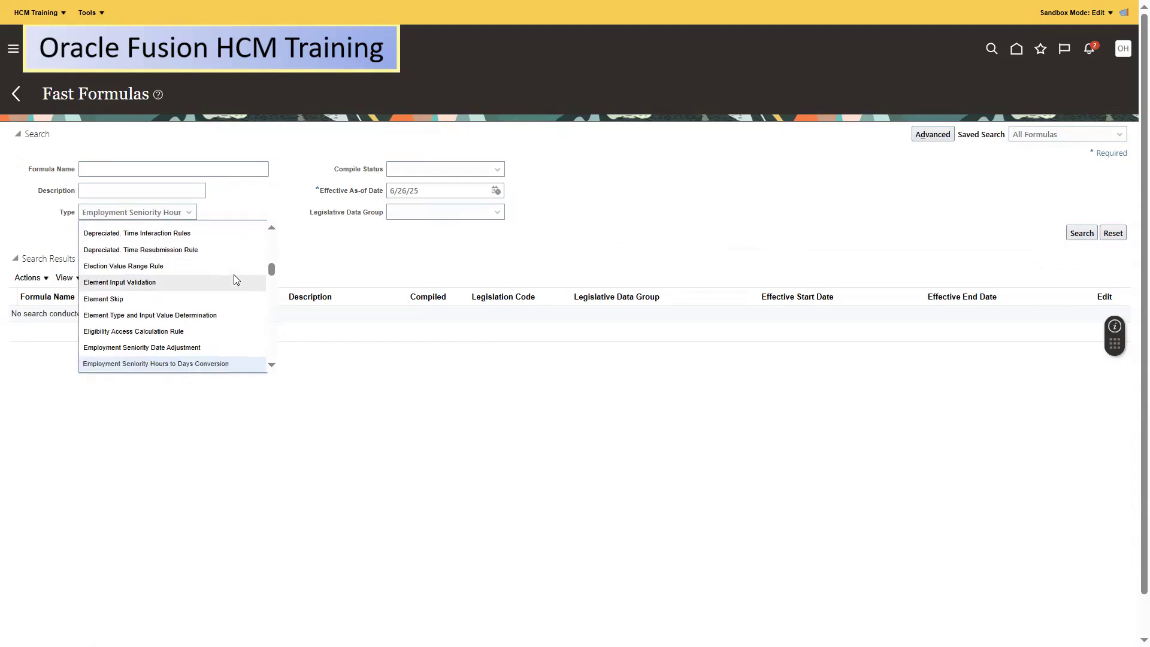
{"action": "key", "text": "Up"}
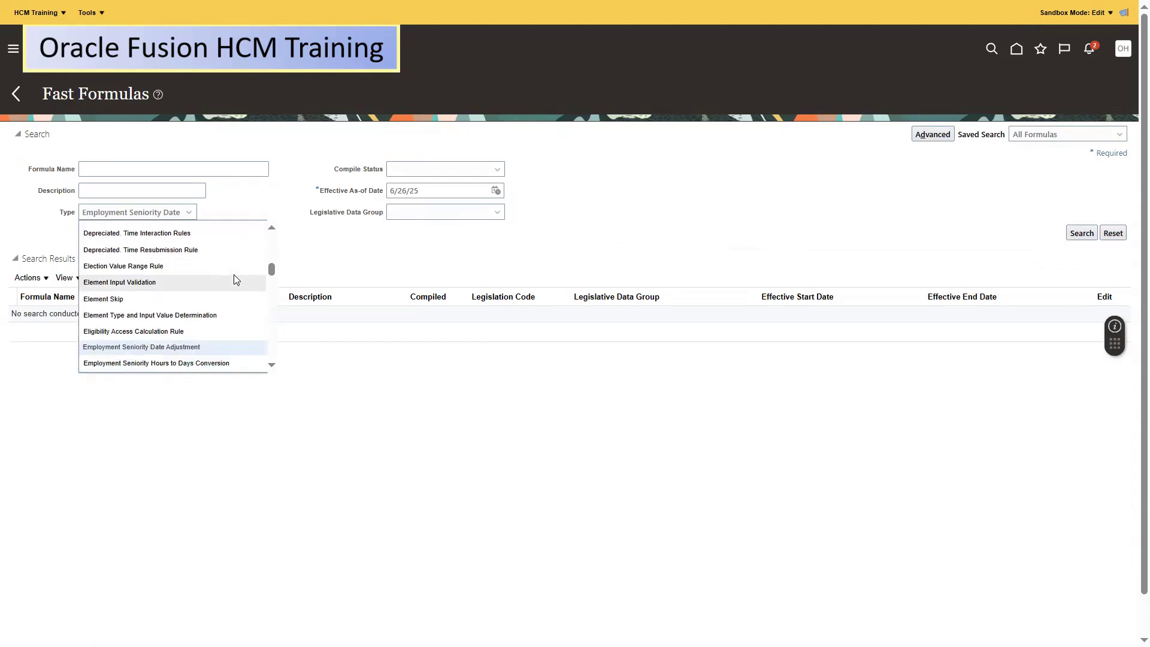
{"action": "left_click", "coordinate": [149, 348]}
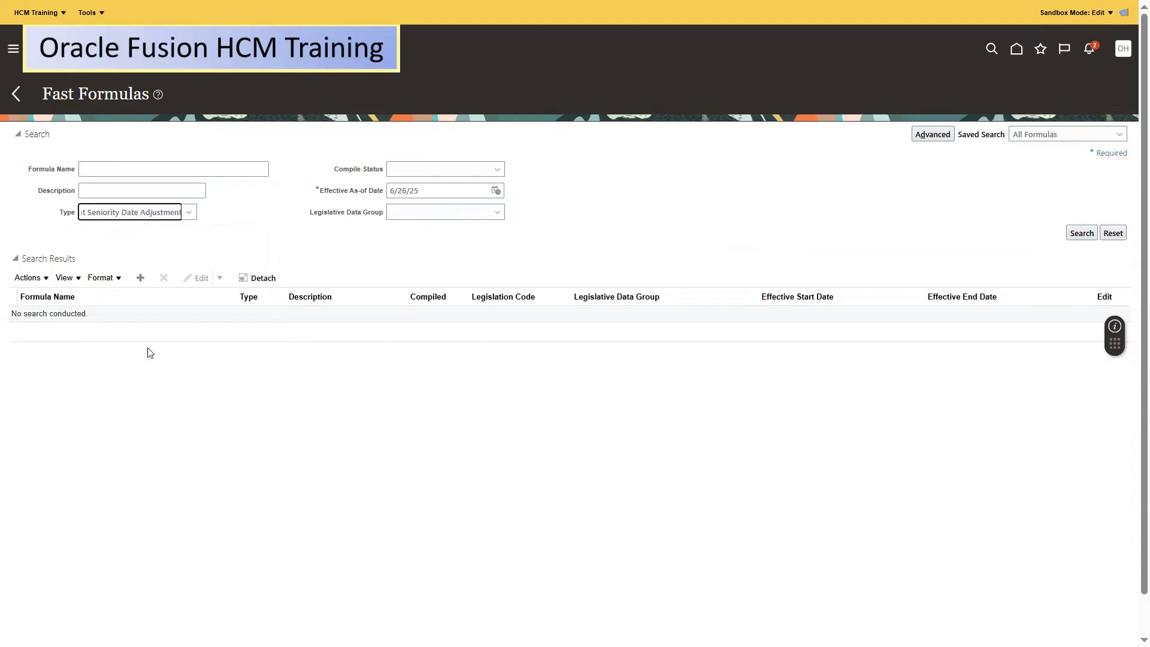
{"action": "left_click", "coordinate": [1084, 234]}
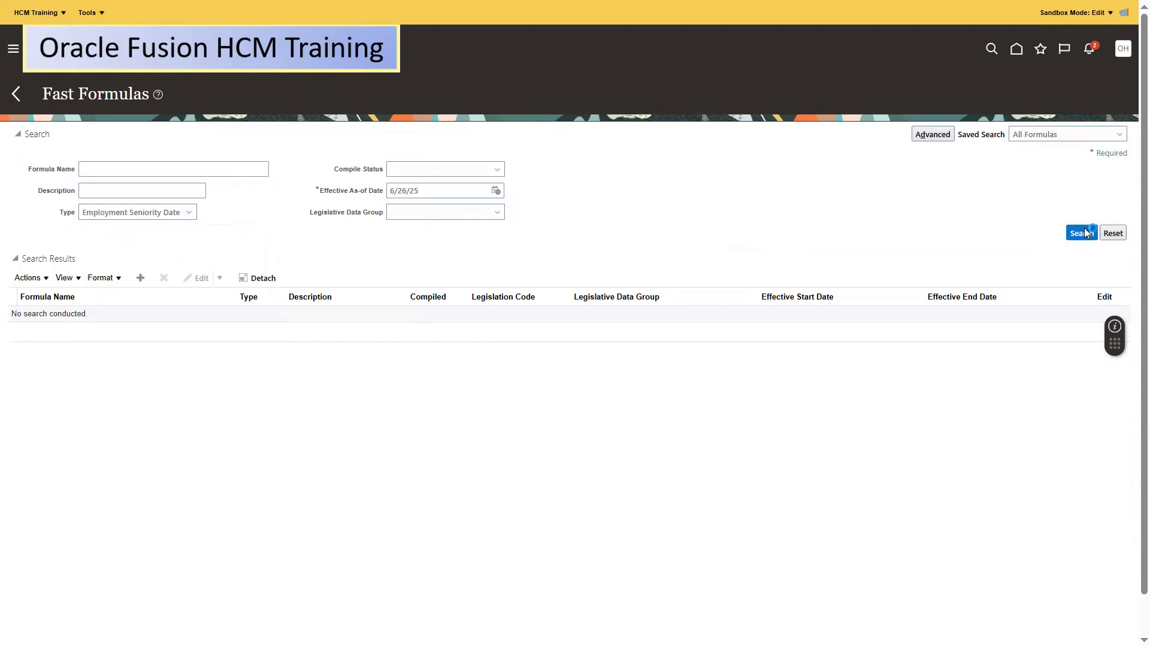